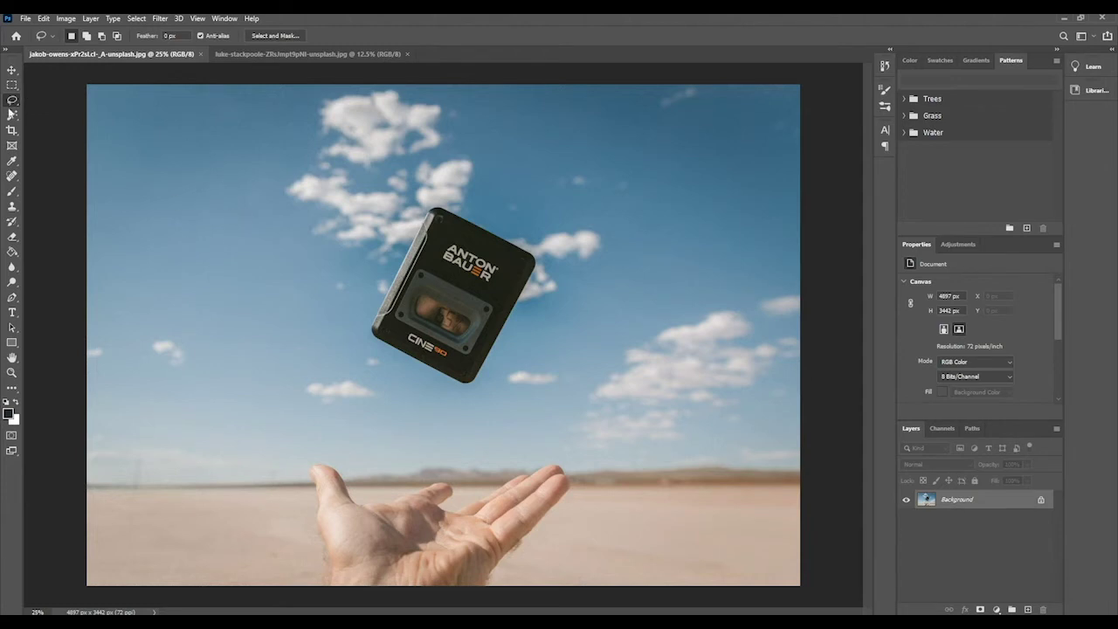
- Draw a loose freehand selection around the floating battery with the Lasso tool and deselect it
right_click(12, 99)
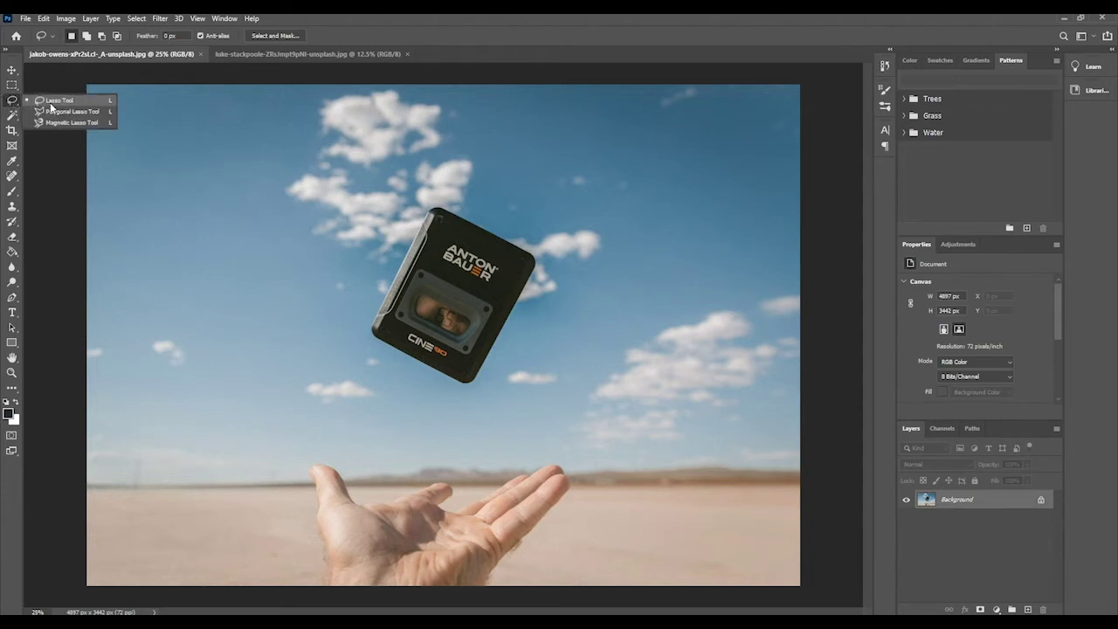
left_click(52, 101)
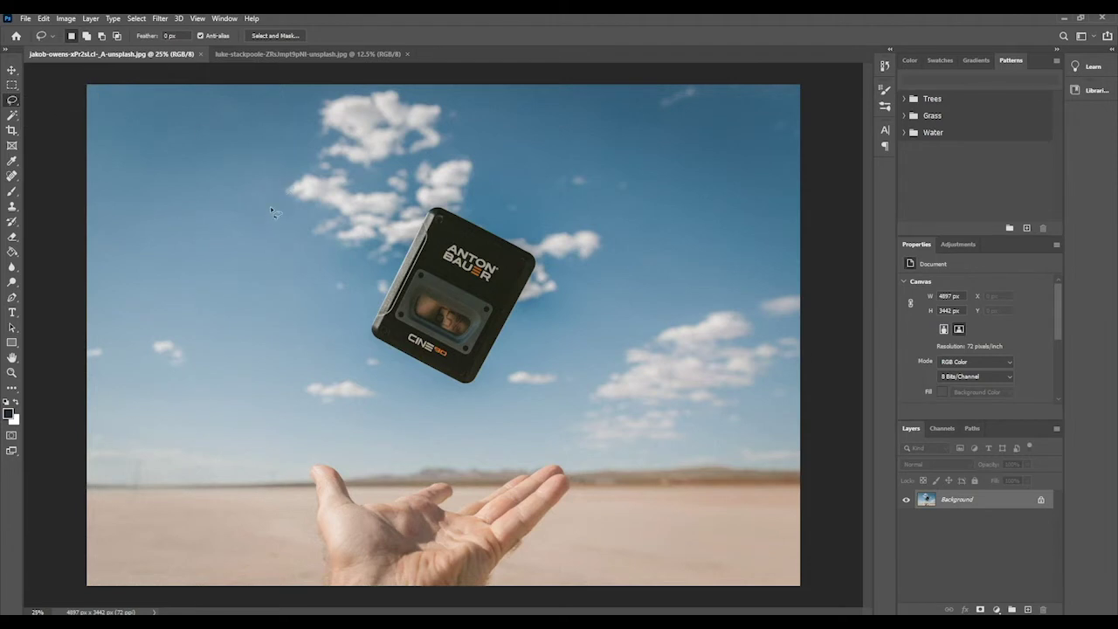
mouse_move(376, 216)
left_mouse_down()
mouse_move(410, 190)
mouse_move(463, 178)
mouse_move(549, 208)
mouse_move(568, 269)
mouse_move(512, 361)
left_mouse_up()
mouse_move(446, 406)
left_mouse_down()
mouse_move(390, 386)
mouse_move(359, 340)
mouse_move(352, 266)
mouse_move(376, 216)
left_mouse_up()
left_click(136, 21)
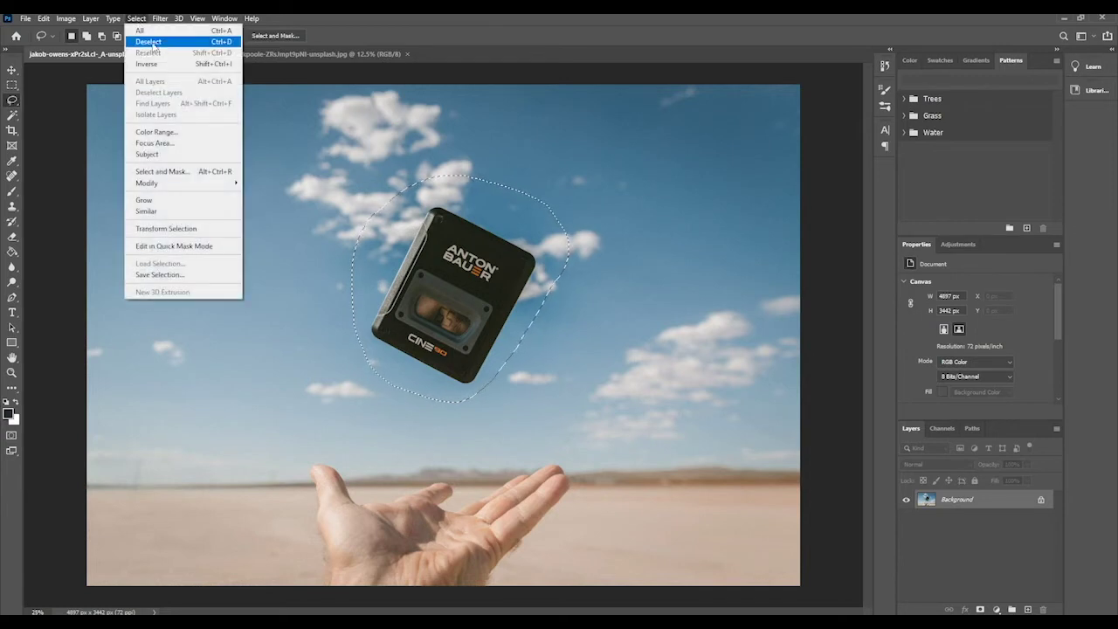
left_click(149, 42)
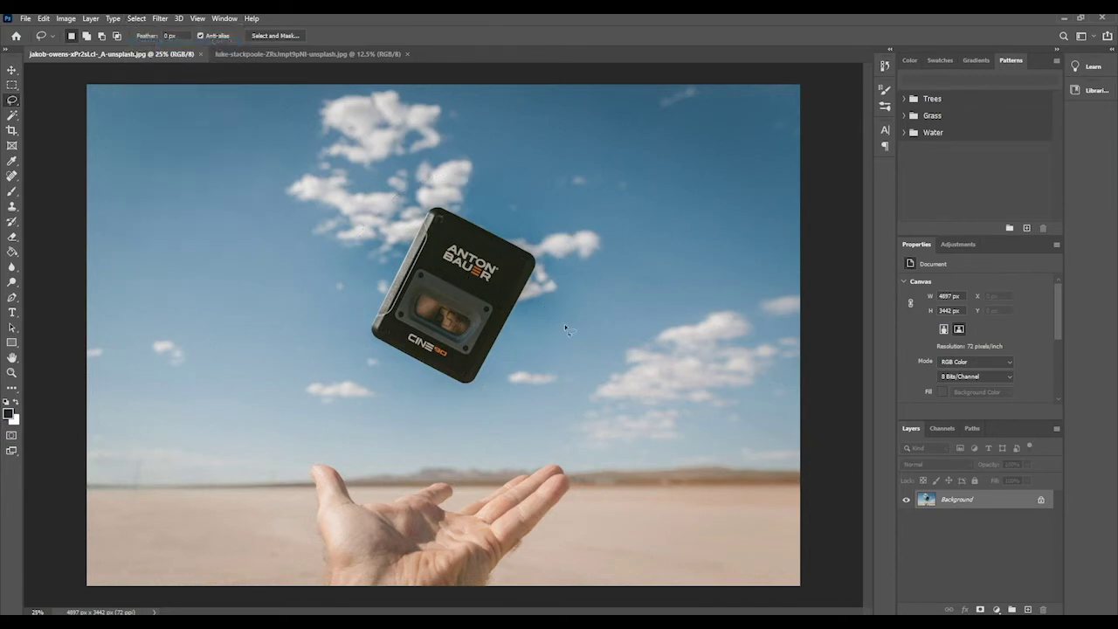
- Duplicate the Background layer and hide the original
left_click_drag(926, 500, 1028, 609)
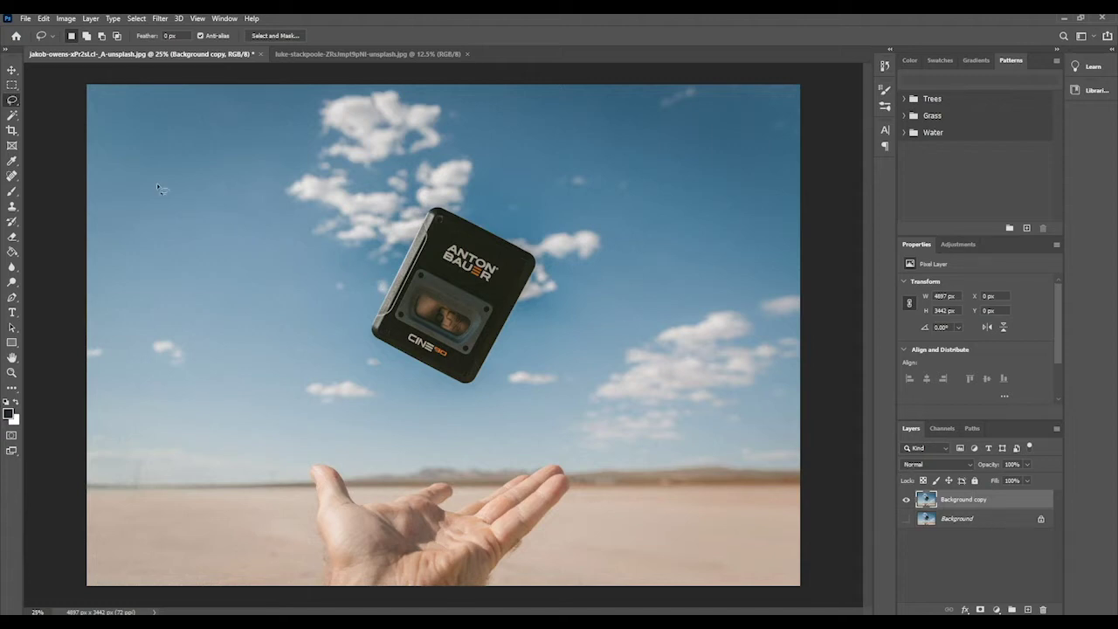
left_click(24, 18)
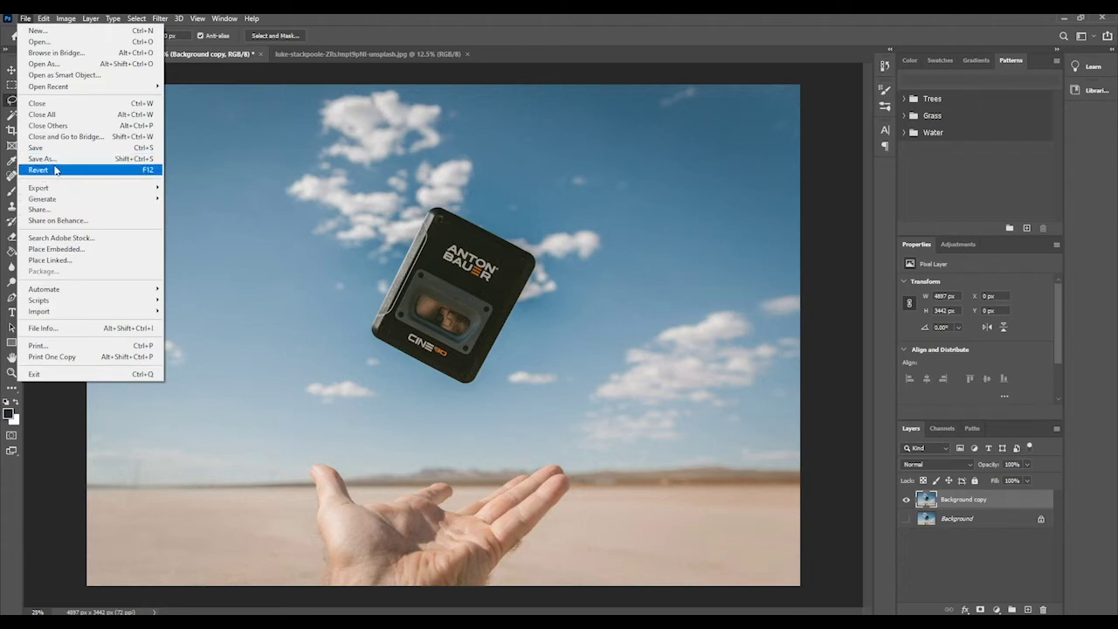
left_click(514, 29)
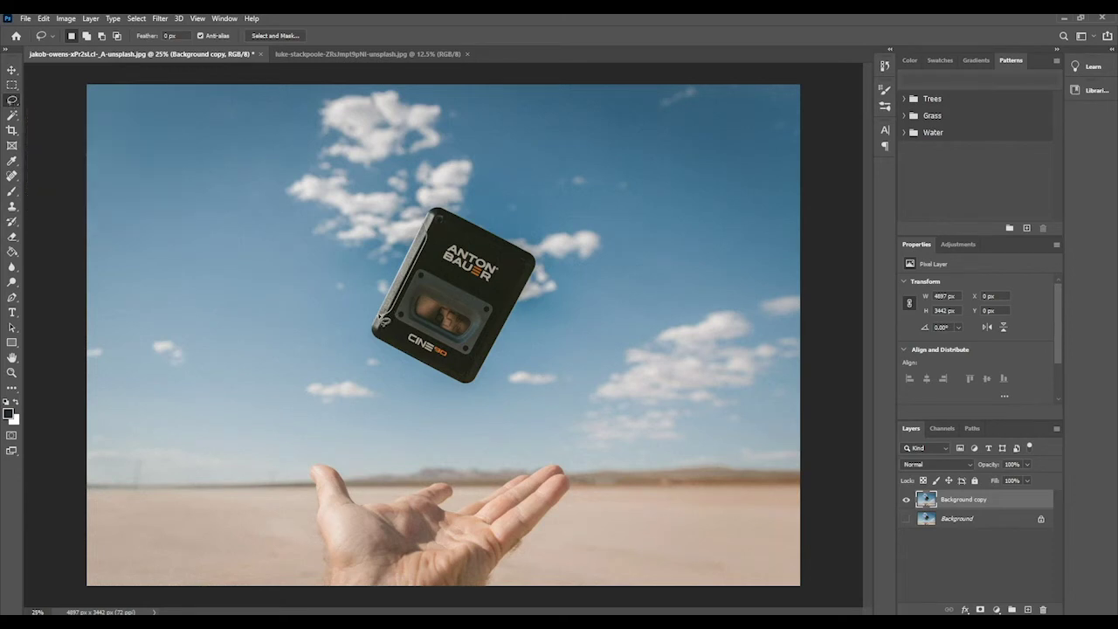
- Trace the battery's outline closely with the freehand Lasso, check the selection edge up close, and clear it
mouse_move(382, 317)
left_mouse_down()
mouse_move(407, 242)
mouse_move(390, 267)
mouse_move(432, 214)
mouse_move(496, 234)
mouse_move(542, 271)
mouse_move(500, 353)
left_mouse_up()
mouse_move(428, 377)
left_mouse_down()
mouse_move(377, 343)
mouse_move(398, 304)
left_mouse_up()
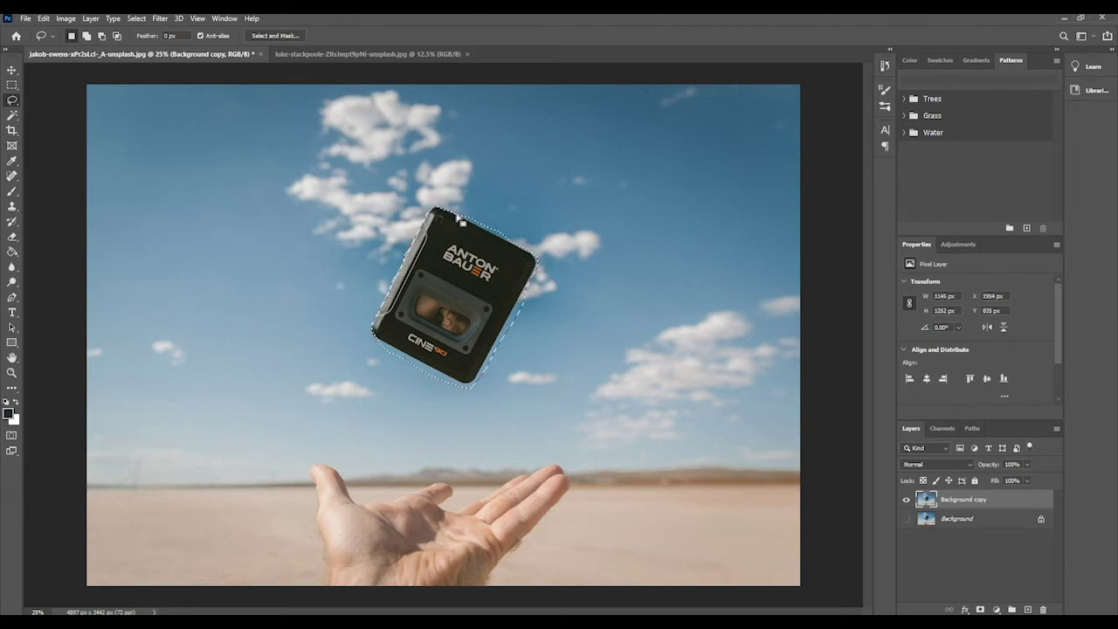
key("ctrl+plus")
key("ctrl+plus")
key("ctrl+plus")
key("ctrl+plus")
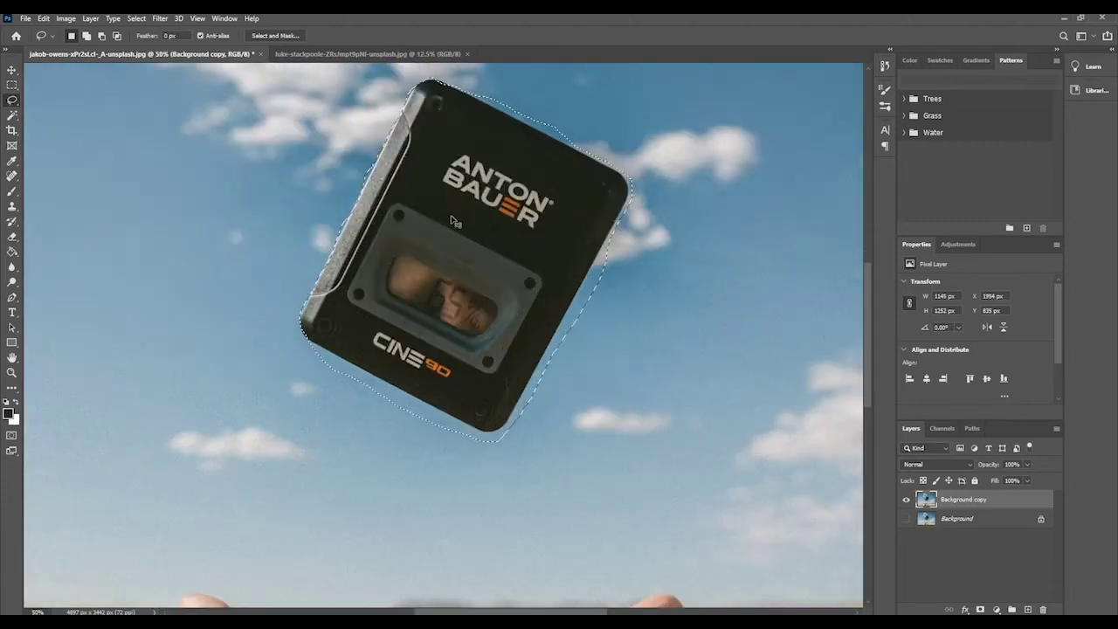
key("ctrl+plus")
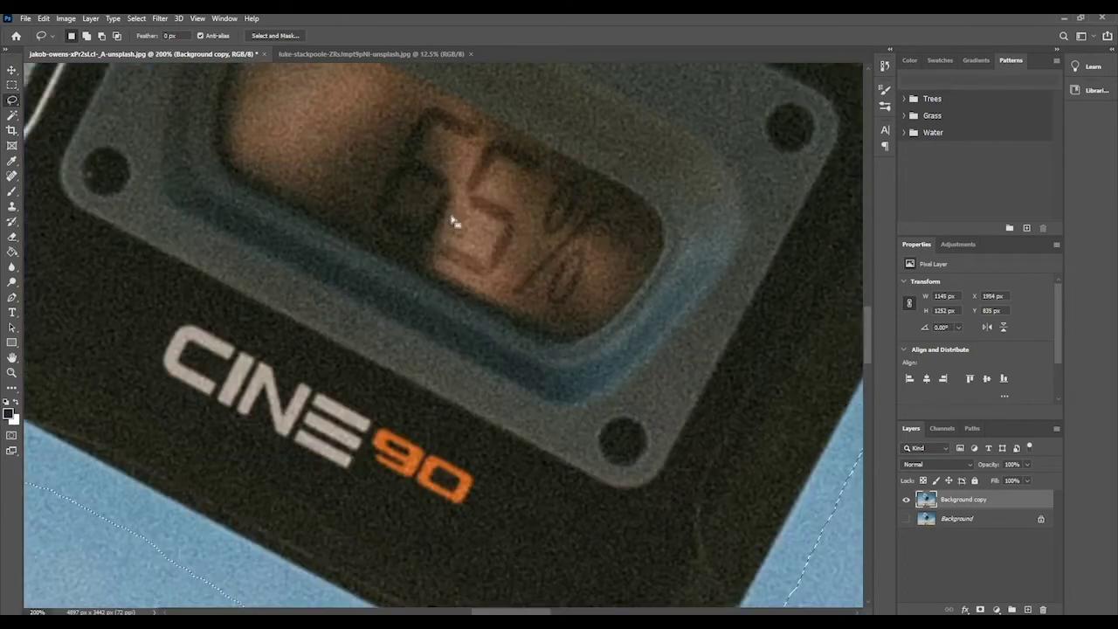
left_click_drag(210, 242, 552, 370)
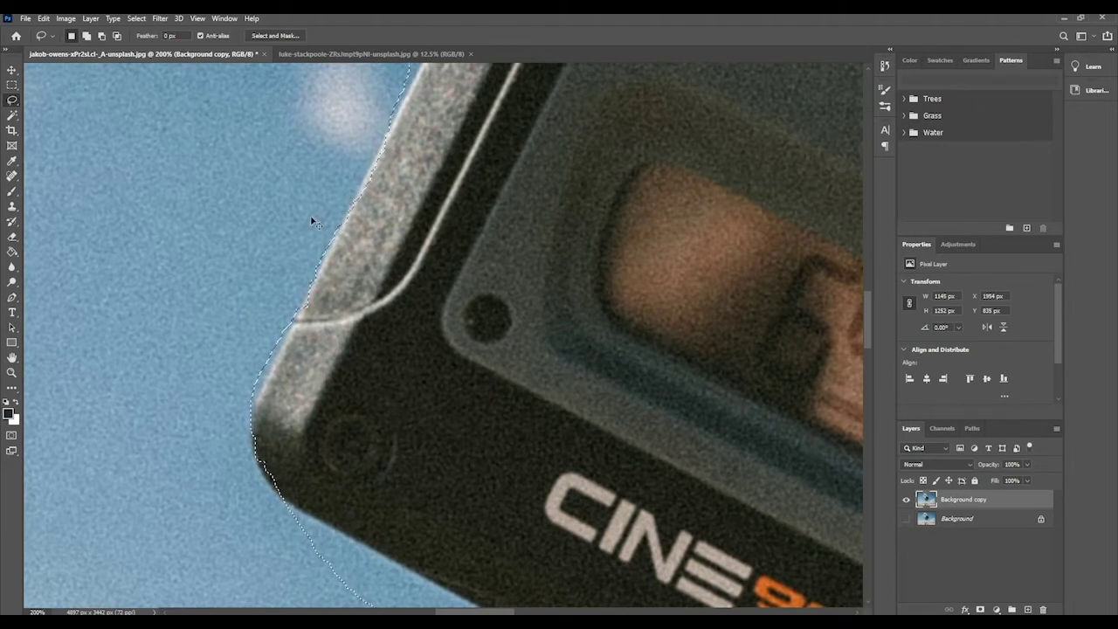
left_click(136, 17)
left_click(157, 43)
- Bring the whole battery back into view and switch to the Polygonal Lasso tool
key("ctrl+minus")
key("ctrl+minus")
key("ctrl+minus")
key("ctrl+minus")
key("ctrl+minus")
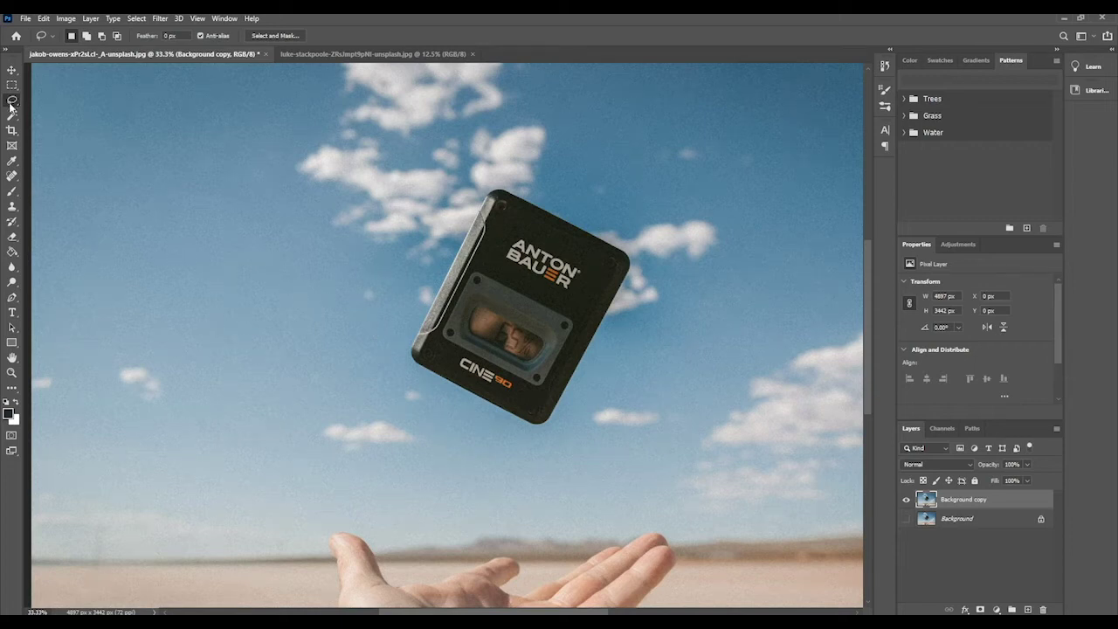
scroll(289, 256, "down", 3)
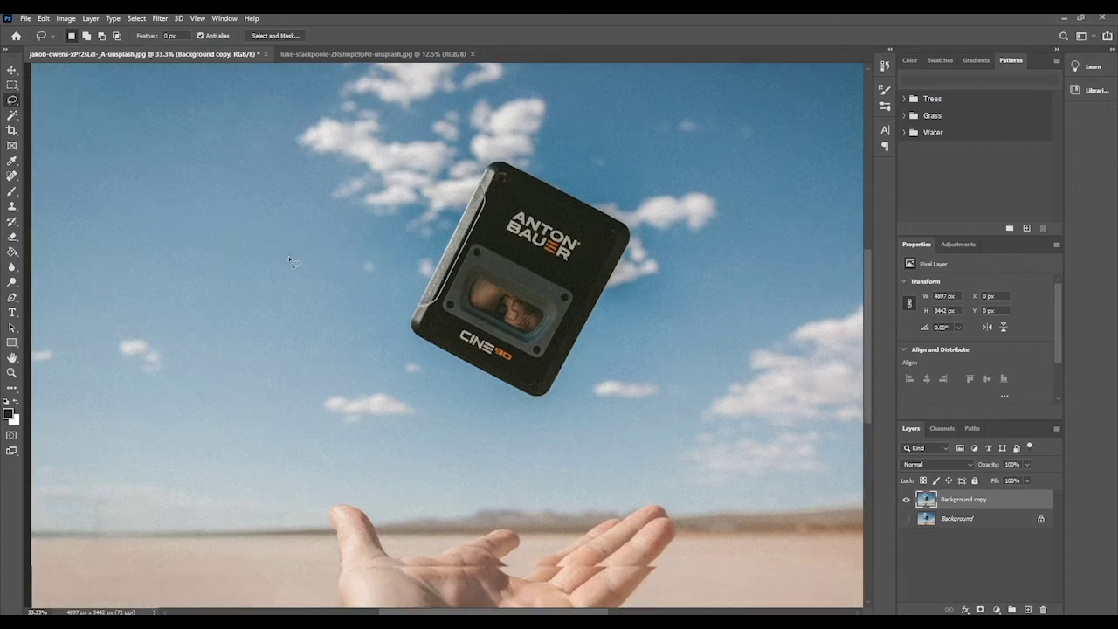
scroll(289, 256, "down", 2)
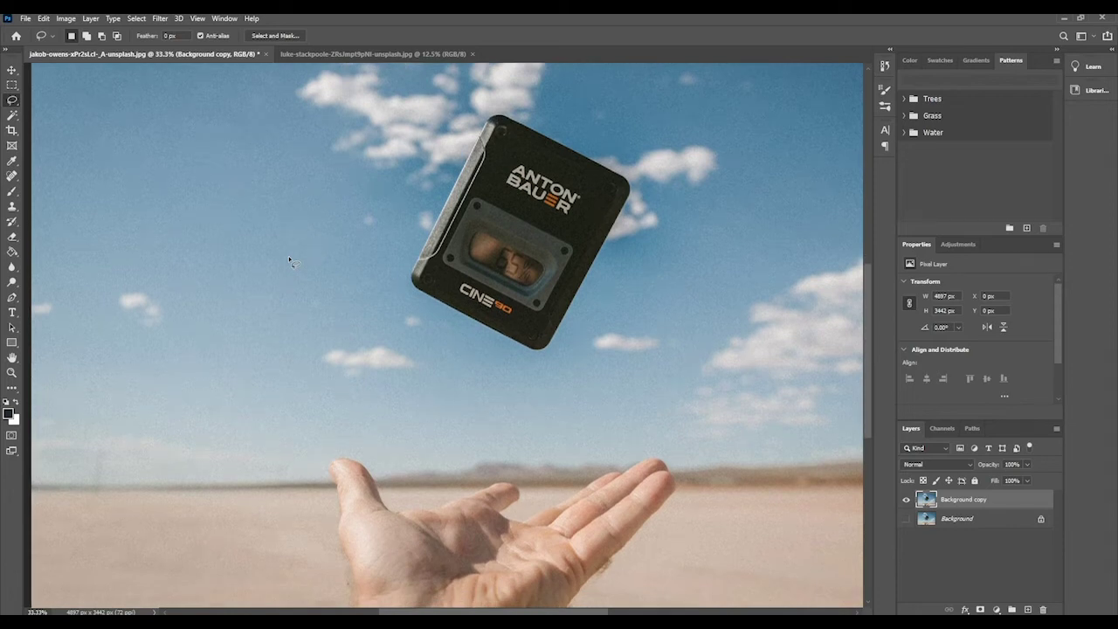
right_click(11, 100)
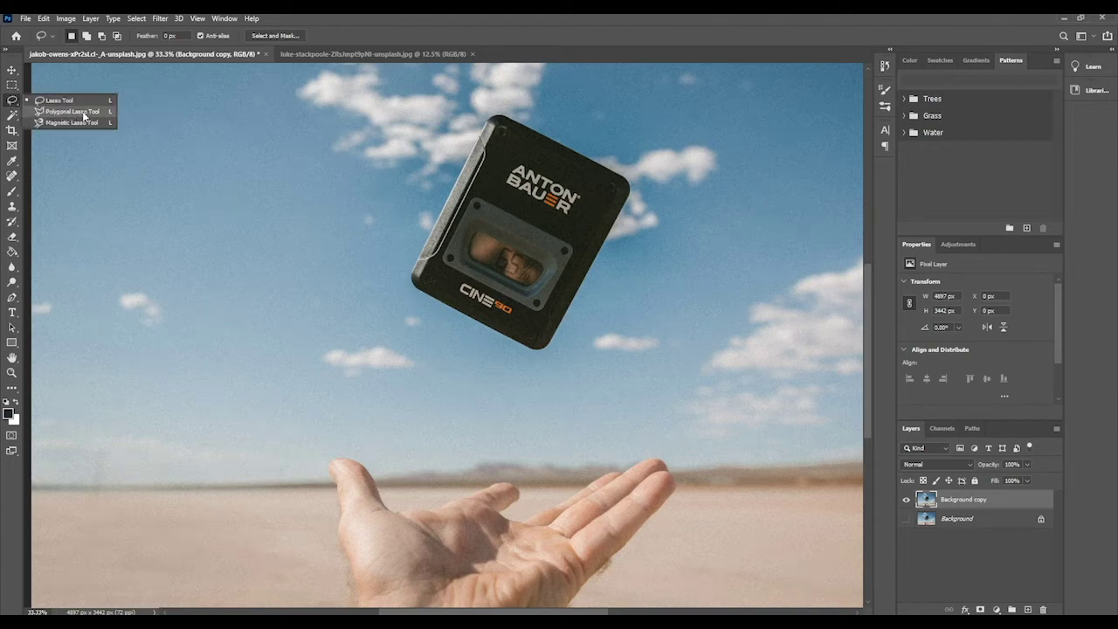
left_click(83, 116)
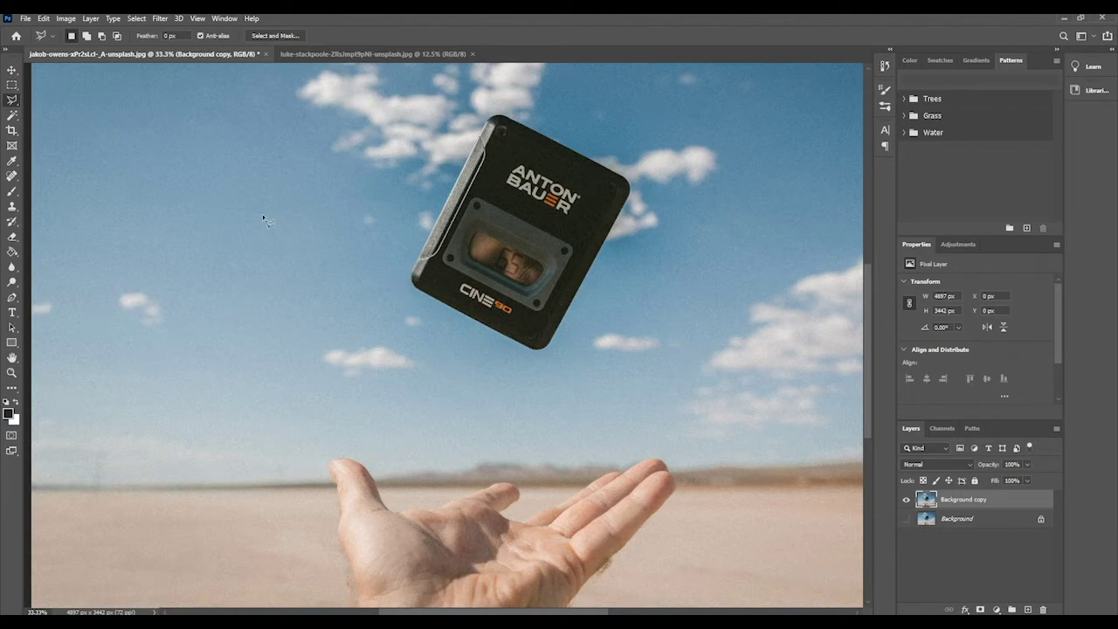
- Draw a small freehand Lasso selection in the empty sky beside the battery and deselect it
right_click(12, 101)
left_click(70, 99)
mouse_move(209, 190)
left_mouse_down()
mouse_move(288, 181)
mouse_move(311, 206)
mouse_move(255, 214)
mouse_move(220, 246)
mouse_move(304, 253)
mouse_move(313, 296)
mouse_move(164, 299)
mouse_move(261, 343)
mouse_move(258, 388)
mouse_move(127, 336)
mouse_move(121, 264)
mouse_move(176, 207)
left_mouse_up()
mouse_move(212, 170)
left_mouse_down()
mouse_move(176, 187)
mouse_move(210, 191)
left_mouse_up()
left_click(136, 19)
left_click(135, 42)
- Draw an irregular straight-edged selection in the empty sky with the Polygonal Lasso tool and deselect it
left_click(12, 100)
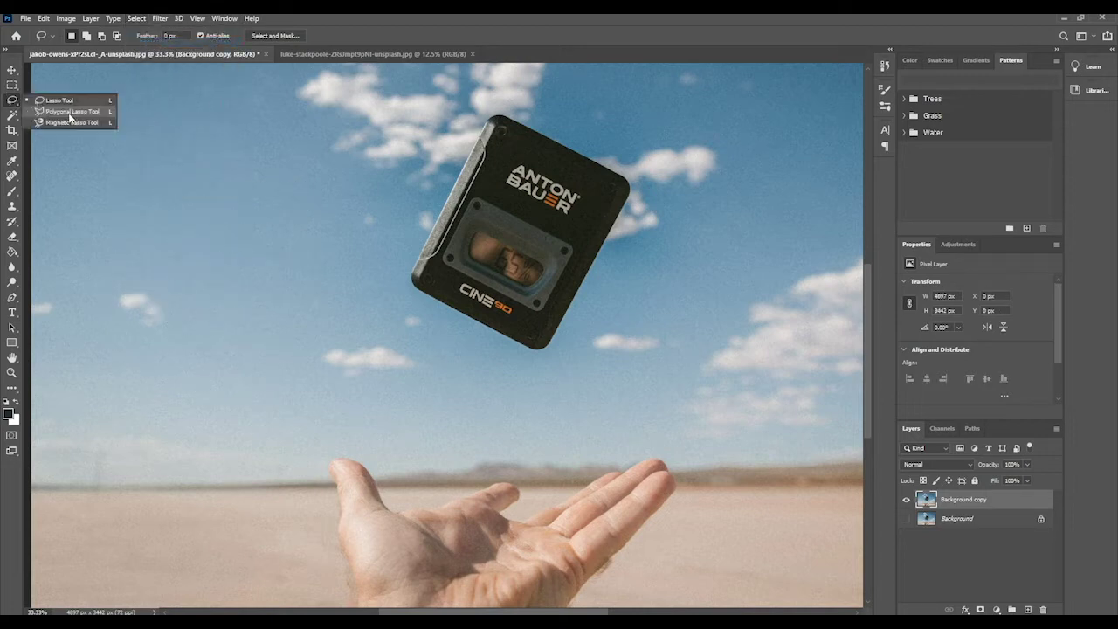
left_click(70, 112)
left_click(202, 204)
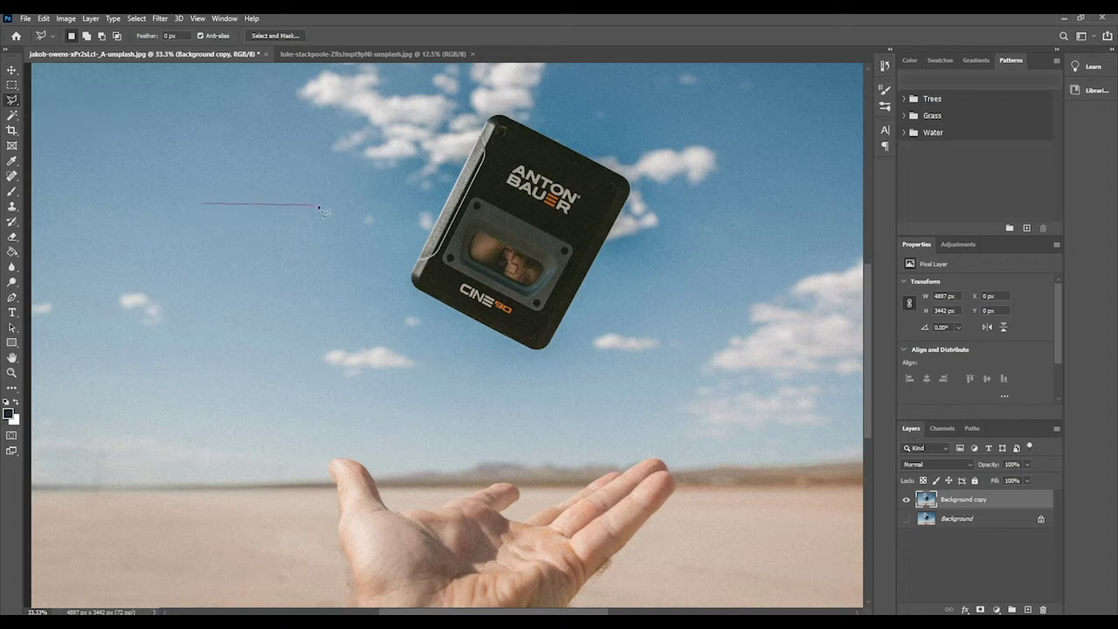
left_click(312, 288)
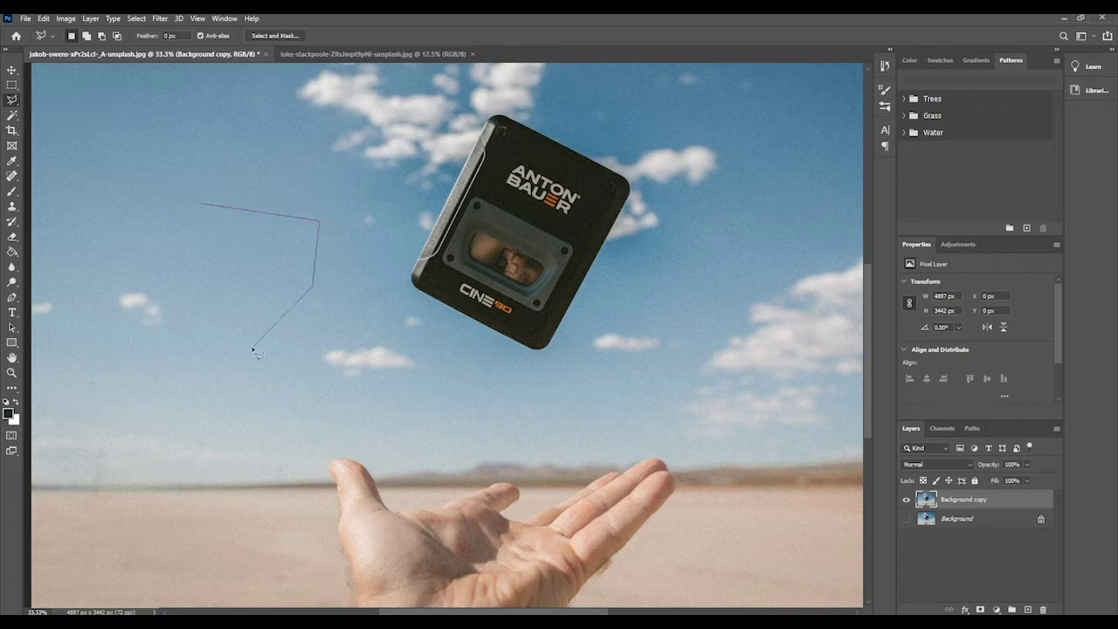
left_click(173, 291)
left_click(184, 242)
left_click(103, 279)
left_click(140, 180)
double_click(200, 203)
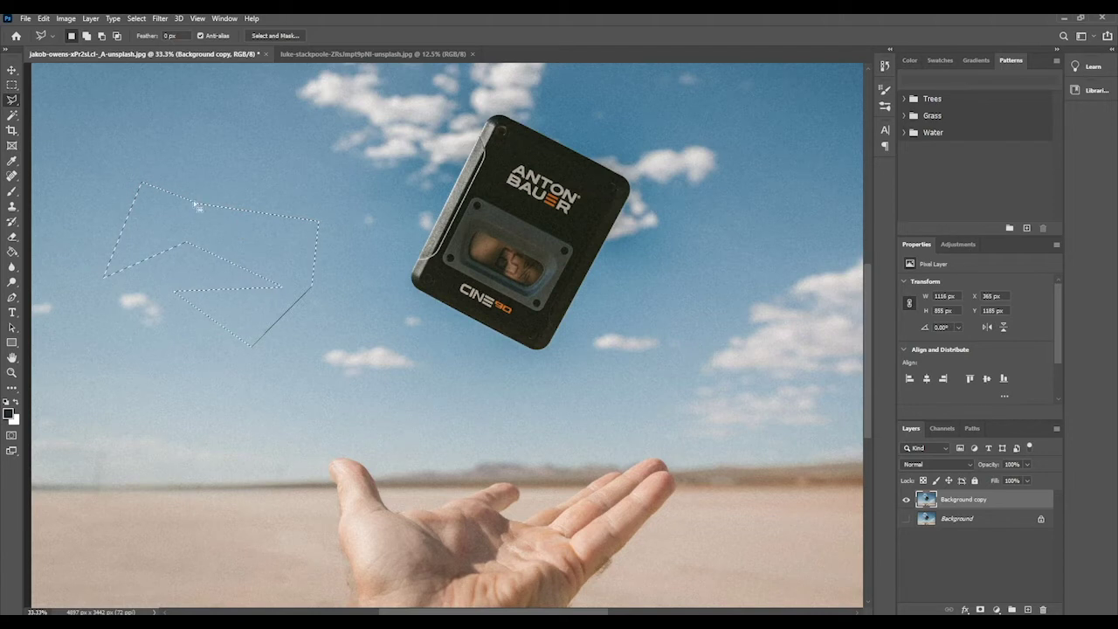
left_click(136, 19)
left_click(148, 42)
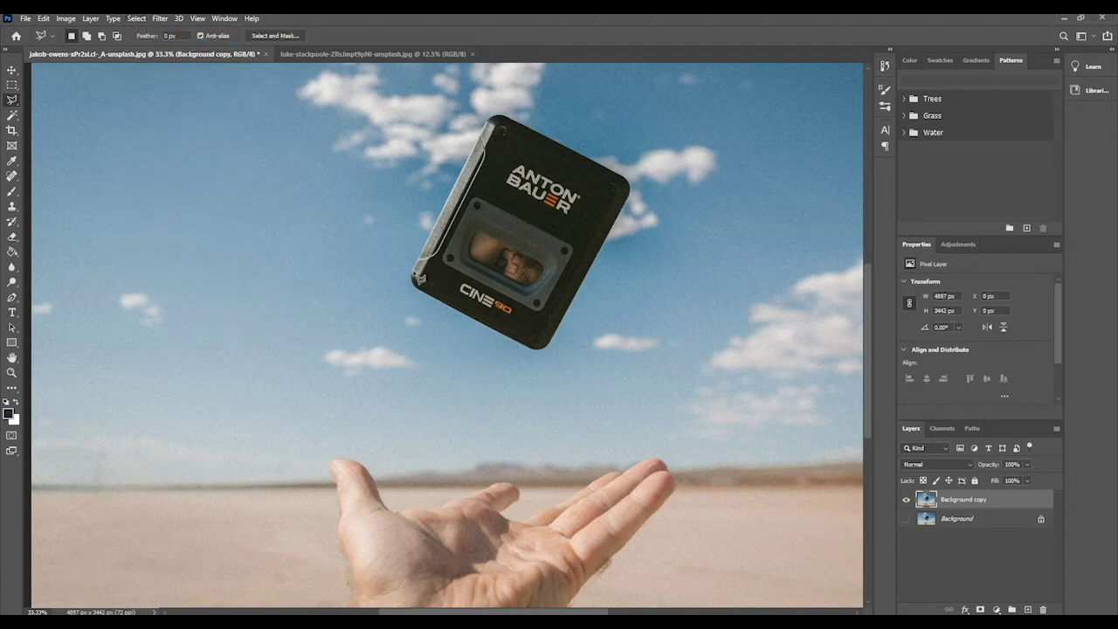
- Outline the whole battery precisely with Polygonal Lasso segments, following its rounded corners, and clear the selection
left_click(417, 278)
left_click(504, 119)
left_click(628, 181)
scroll(642, 184, "up", 5)
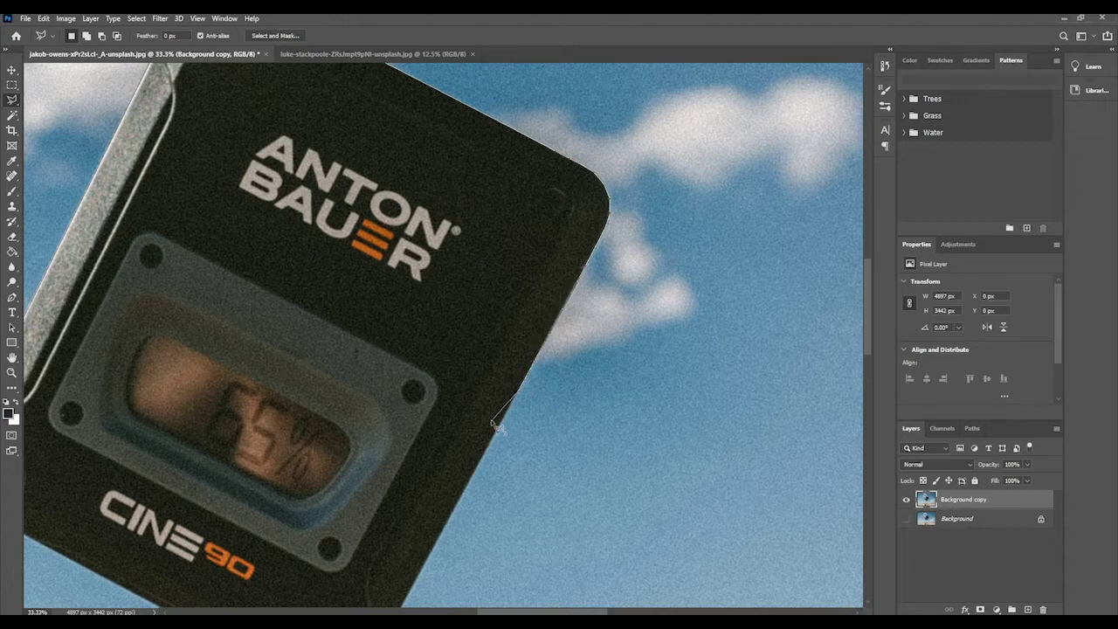
key("ctrl+minus")
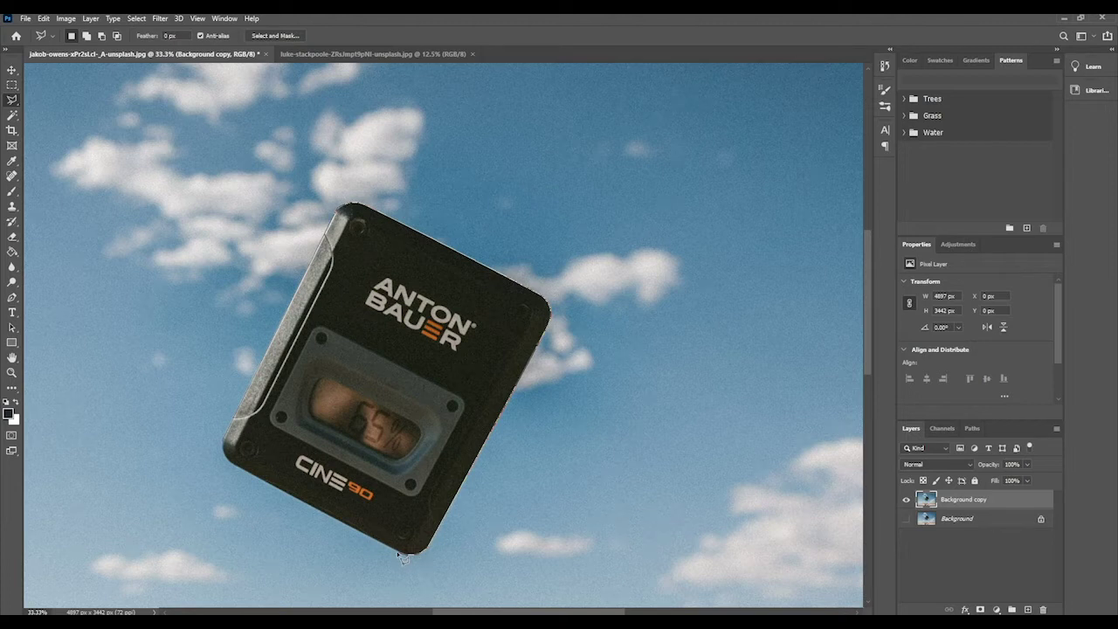
left_click(227, 456)
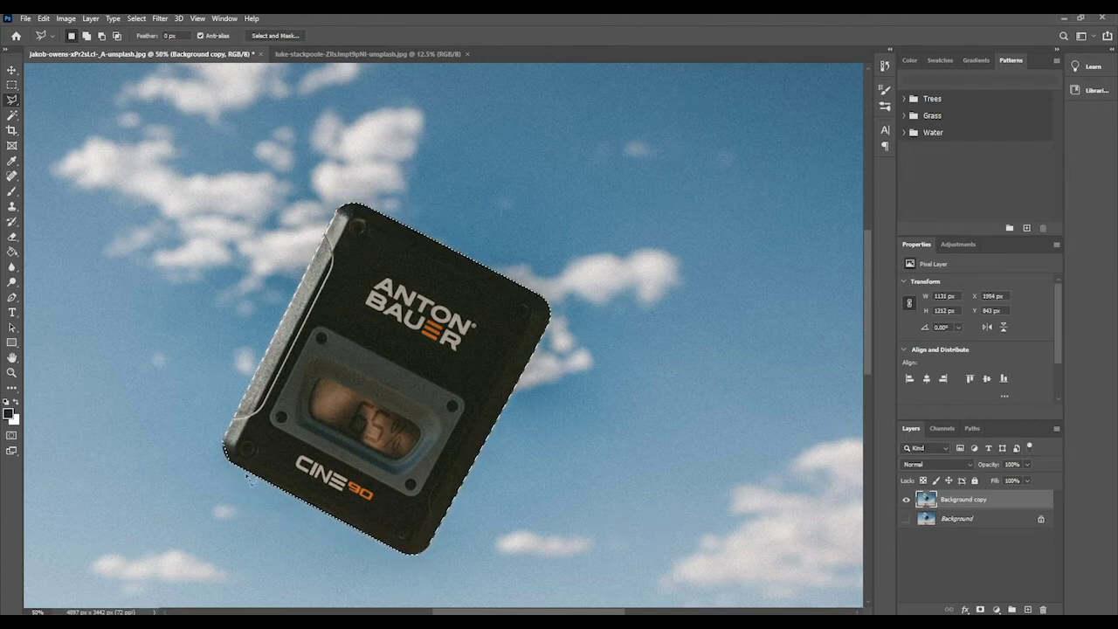
key("ctrl+d")
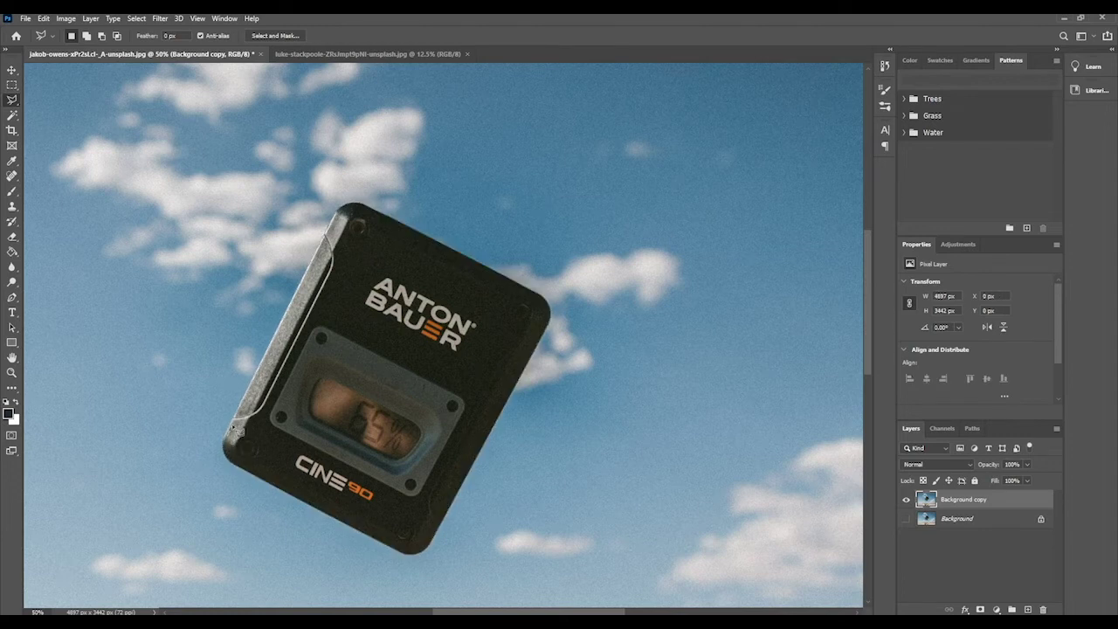
- Make a rough polygonal selection of the battery that cuts straight across its lower part, and deselect it
left_click(342, 211)
left_click(535, 296)
left_click(501, 414)
left_click(476, 461)
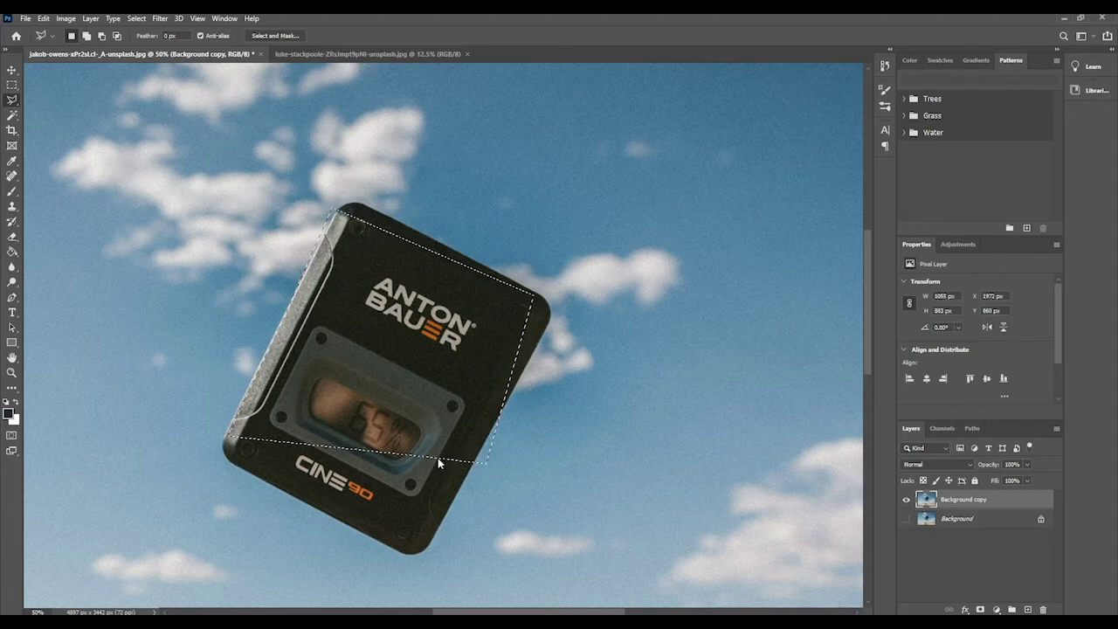
double_click(229, 437)
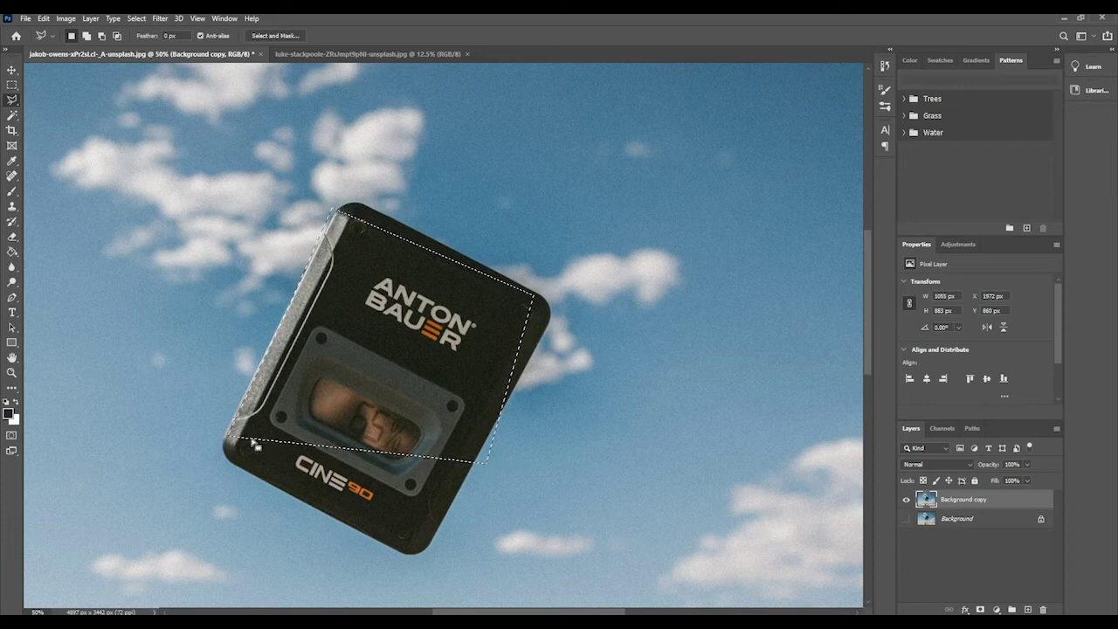
key("ctrl+d")
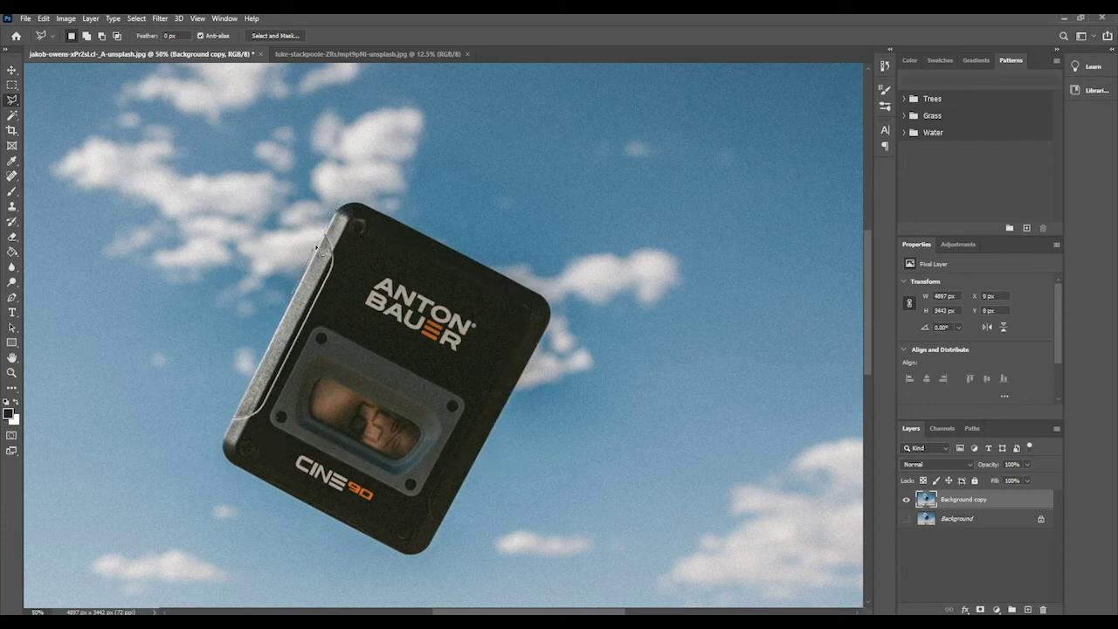
- Outline the battery loosely with a few Polygonal Lasso points outside its edges, and deselect it
left_click(347, 206)
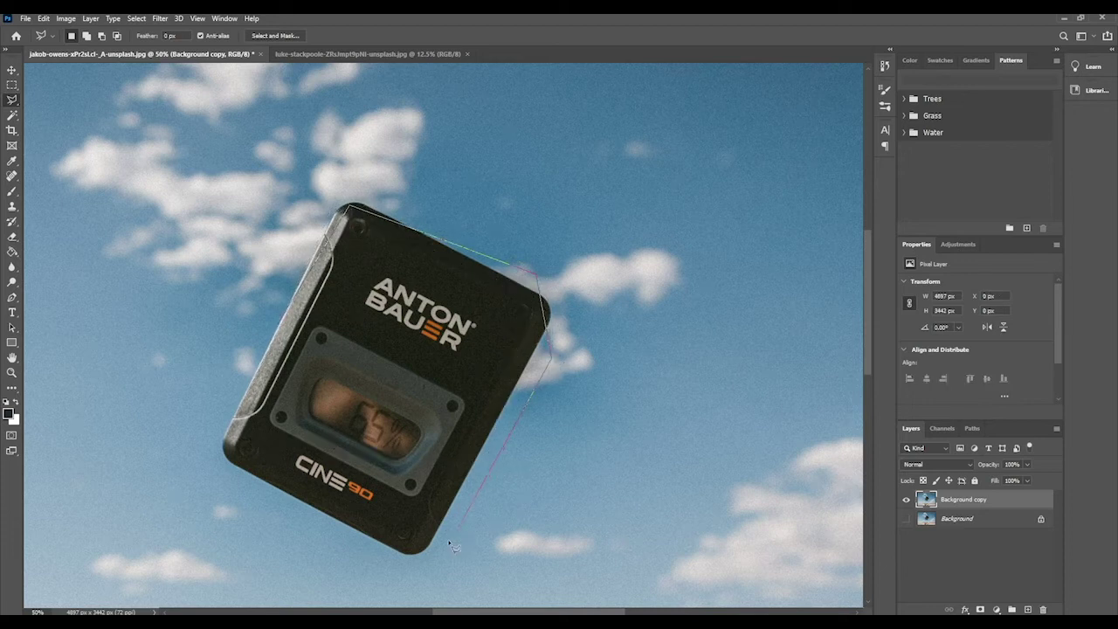
double_click(231, 450)
key("ctrl+d")
- Outline the battery with straight segments just inside its edges, close the polygon at its starting point up close, and deselect
left_click(245, 395)
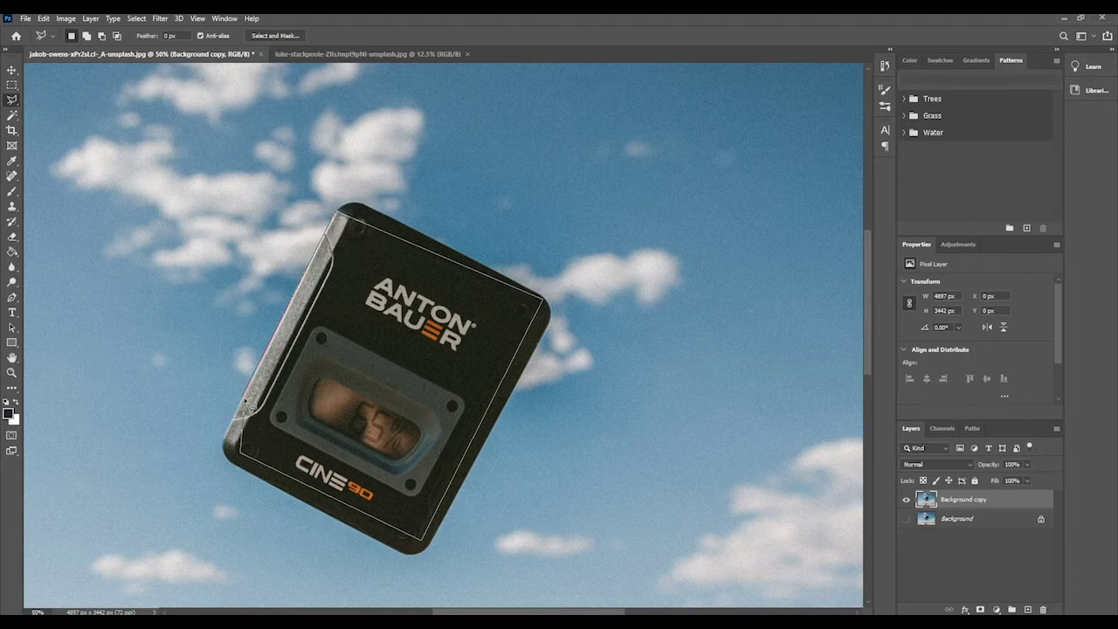
scroll(212, 401, "up", 6)
scroll(261, 398, "up", 1)
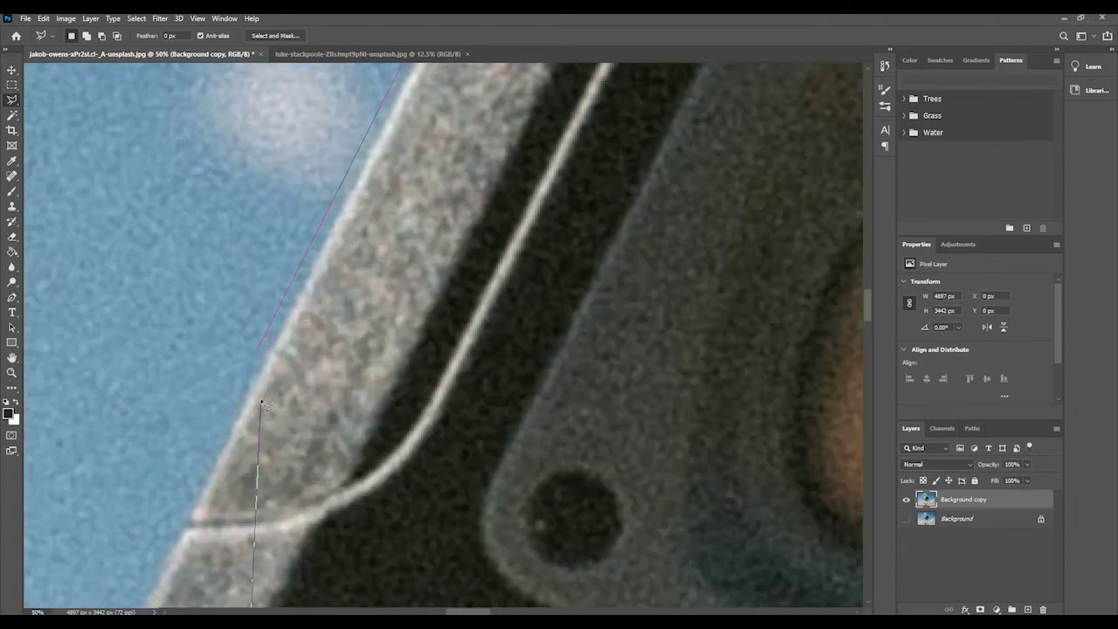
double_click(257, 354)
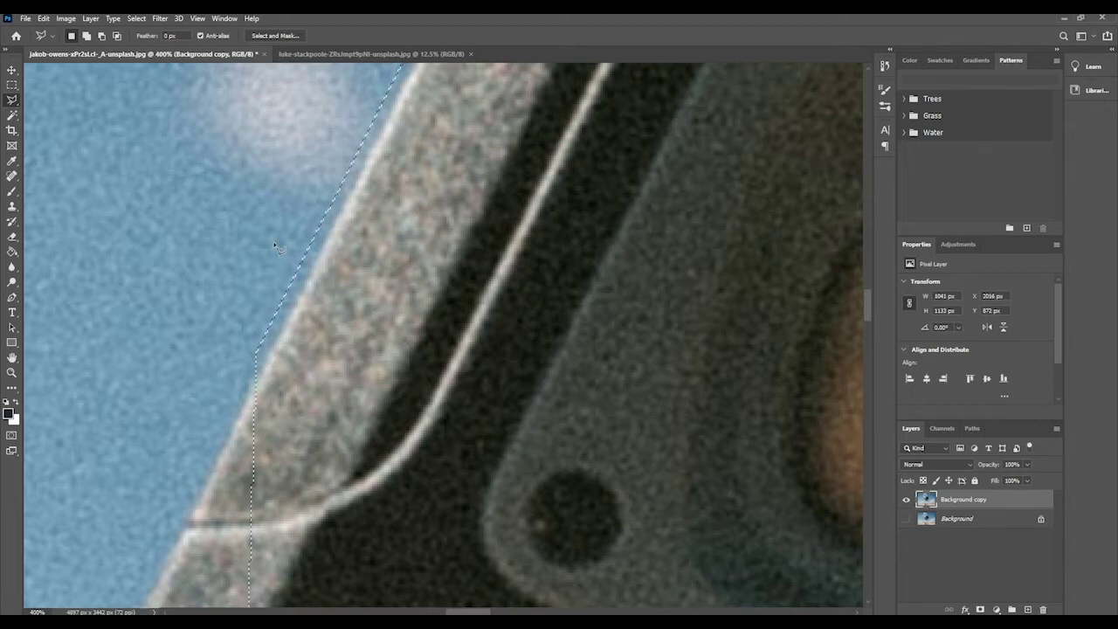
key("ctrl+minus")
key("ctrl+minus")
key("ctrl+minus")
key("ctrl+minus")
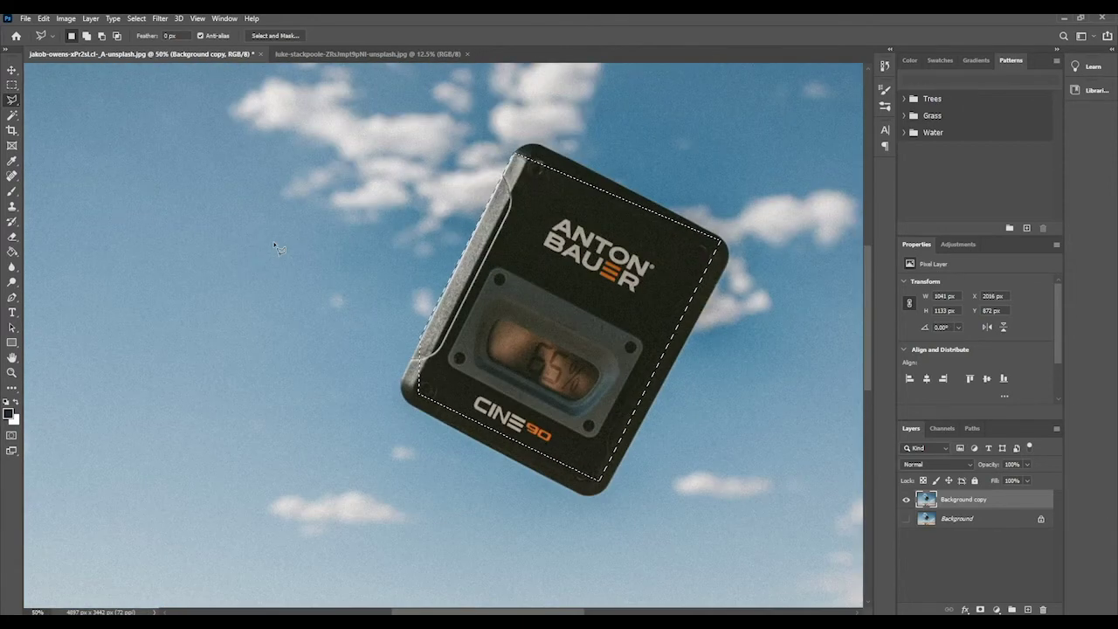
left_click(136, 19)
left_click(142, 42)
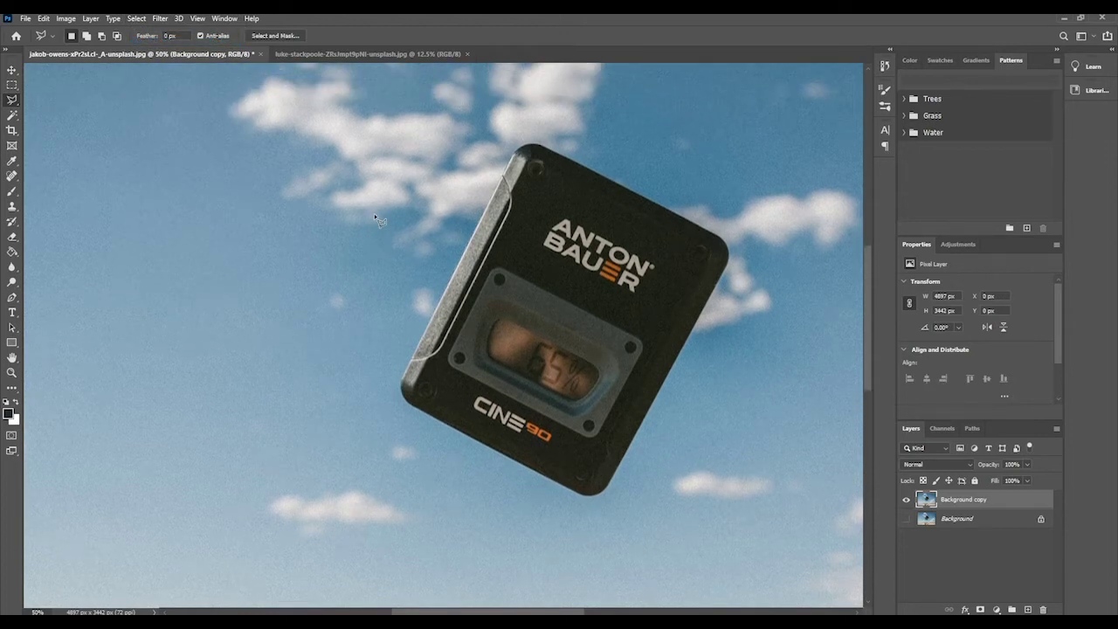
scroll(397, 362, "down", 5)
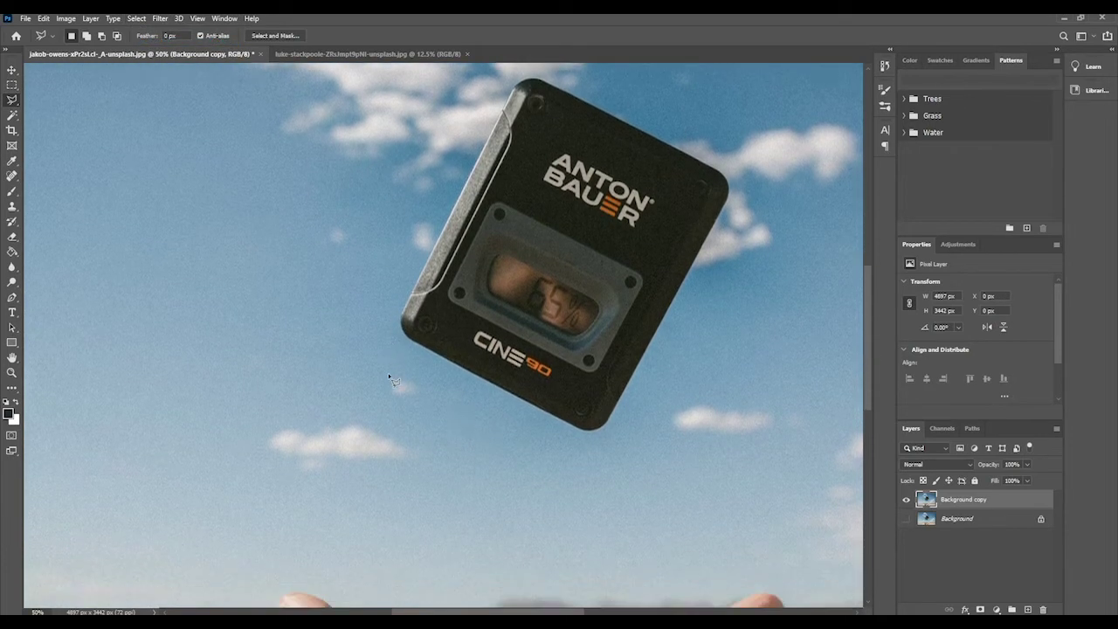
- Switch from the Polygonal Lasso to the Magnetic Lasso tool for selecting the battery
scroll(395, 367, "down", 2)
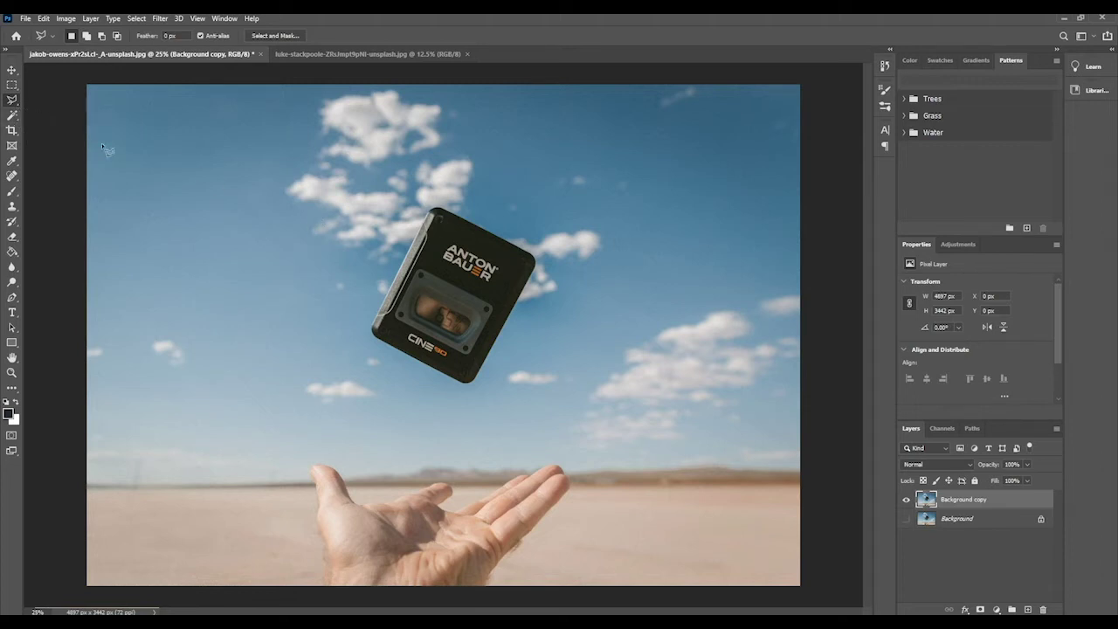
left_click(13, 103)
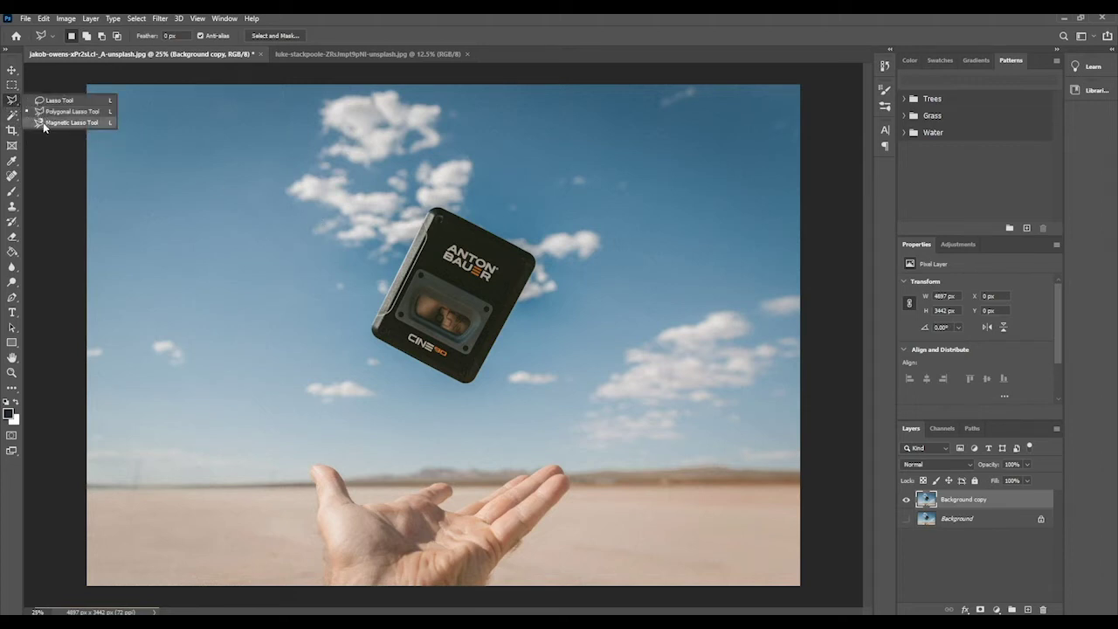
left_click(43, 123)
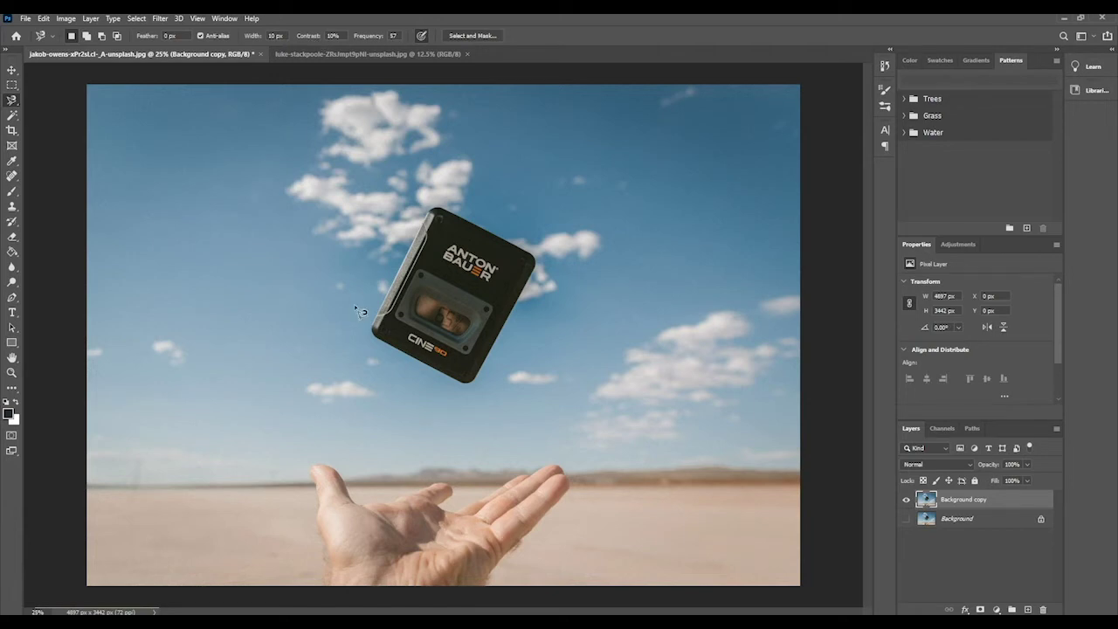
left_click(9, 374)
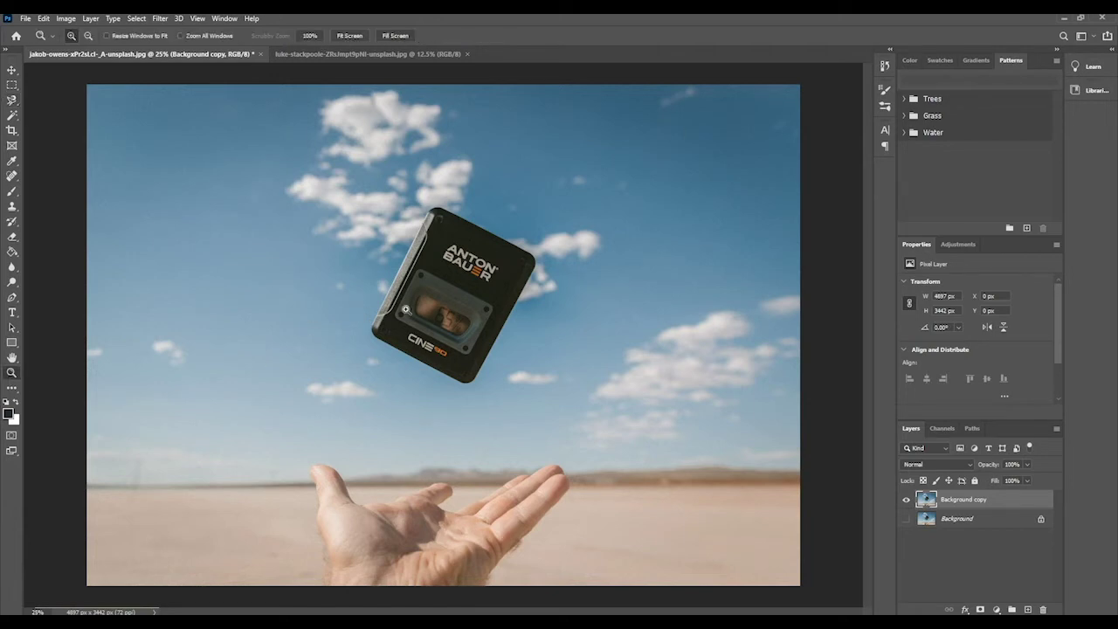
left_click(399, 310)
scroll(466, 375, "up", 1)
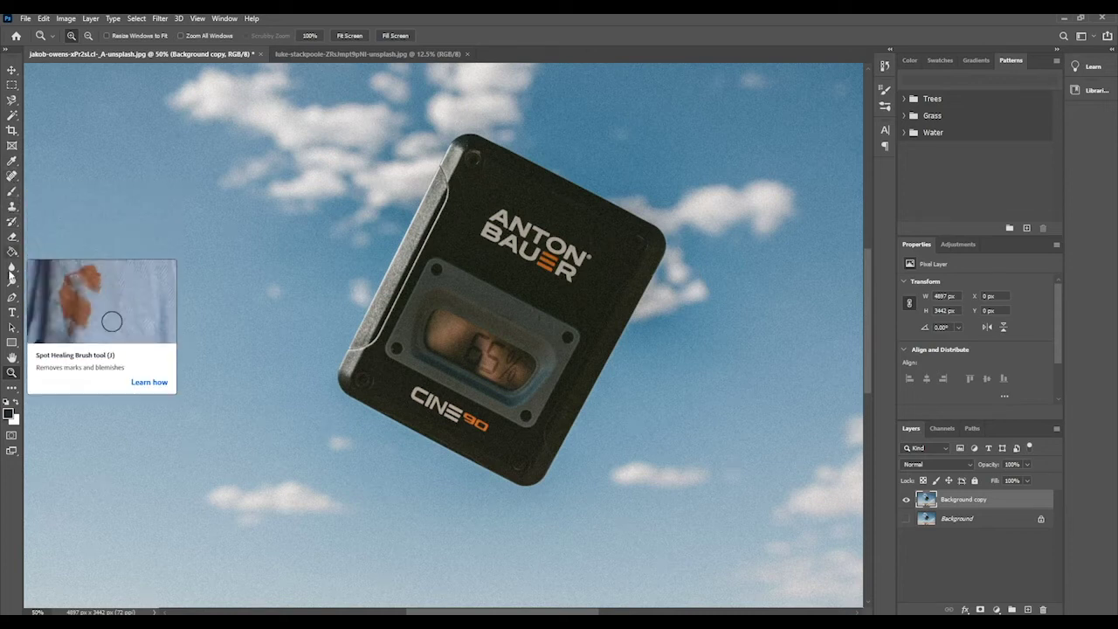
left_click(12, 100)
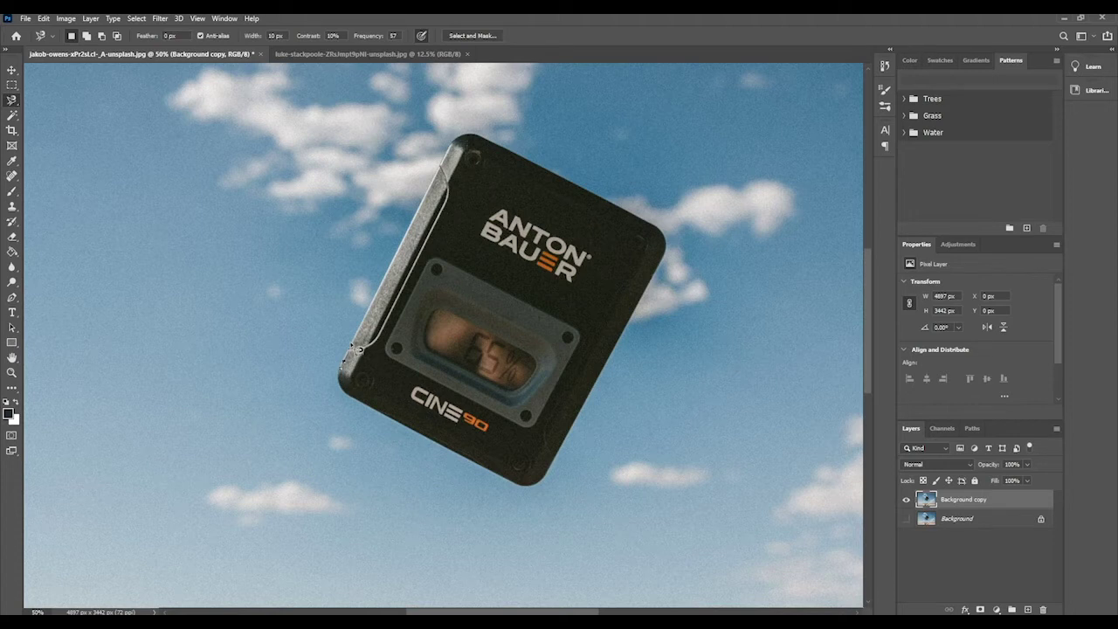
- Try a Magnetic Lasso path wandering in loops from the battery's lower-left edge across the open sky, and deselect it
left_click(349, 354)
mouse_move(329, 335)
left_mouse_down()
mouse_move(303, 308)
mouse_move(251, 303)
mouse_move(226, 331)
mouse_move(257, 383)
mouse_move(227, 406)
mouse_move(182, 386)
mouse_move(182, 294)
mouse_move(154, 278)
mouse_move(132, 287)
mouse_move(106, 301)
mouse_move(108, 334)
mouse_move(140, 364)
mouse_move(154, 318)
mouse_move(181, 338)
mouse_move(163, 363)
mouse_move(167, 397)
left_mouse_up()
double_click(166, 395)
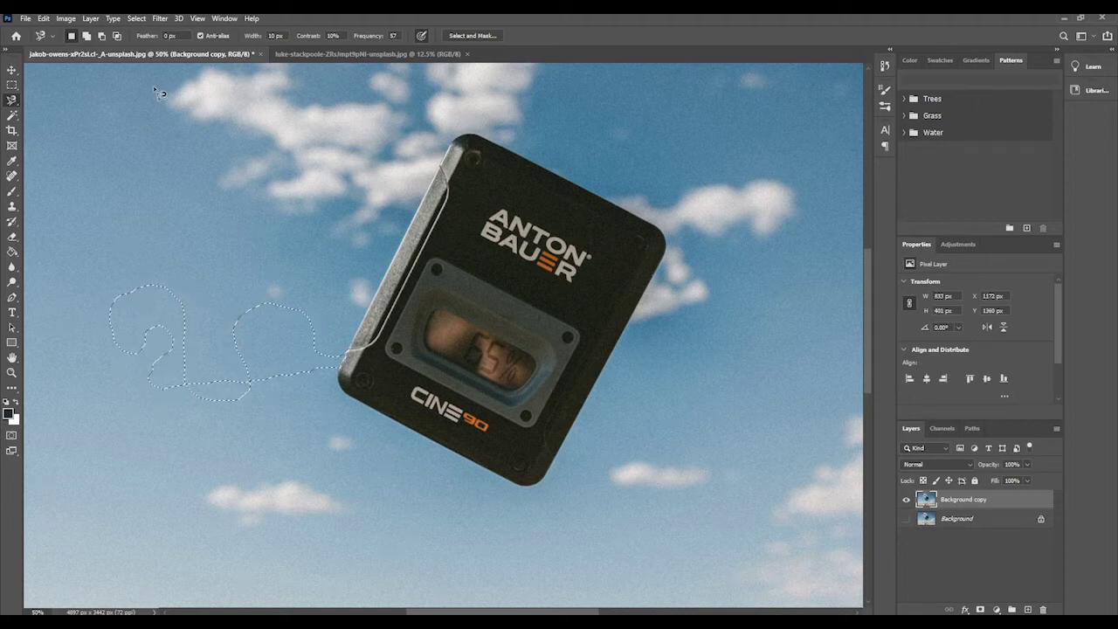
left_click(136, 19)
left_click(152, 40)
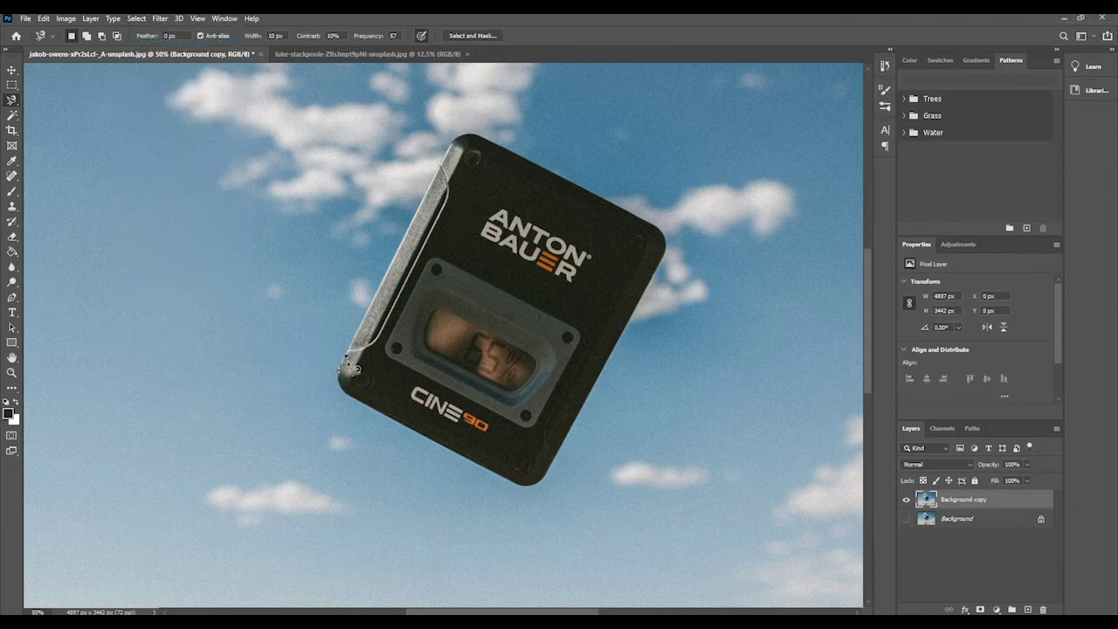
- Trace the whole battery outline with the Magnetic Lasso and close the selection at its starting point
left_click(358, 341)
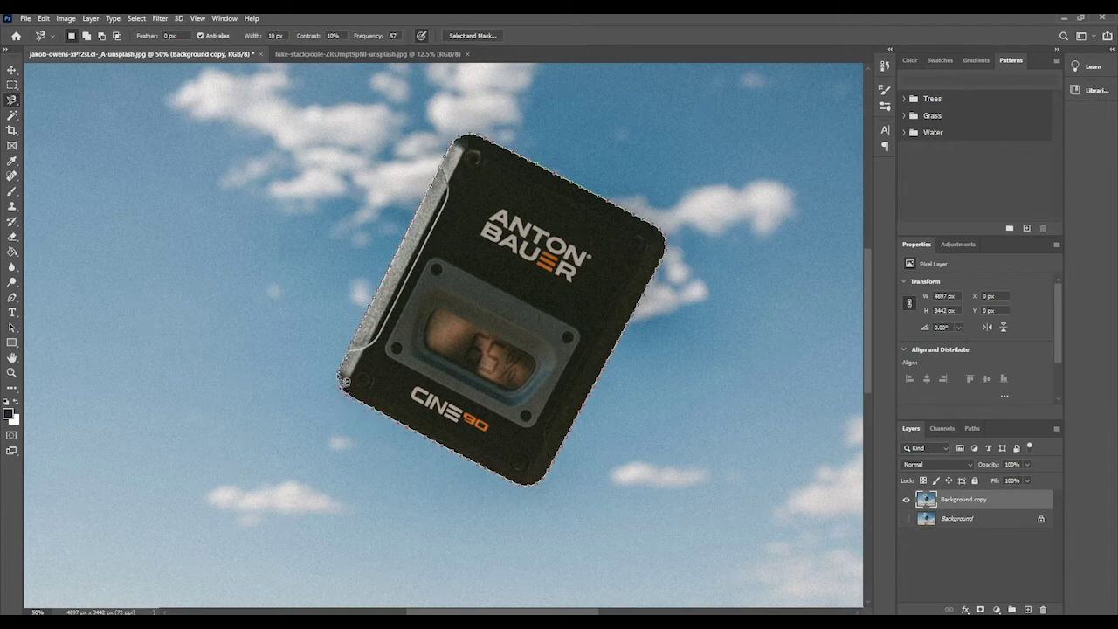
left_click(344, 378)
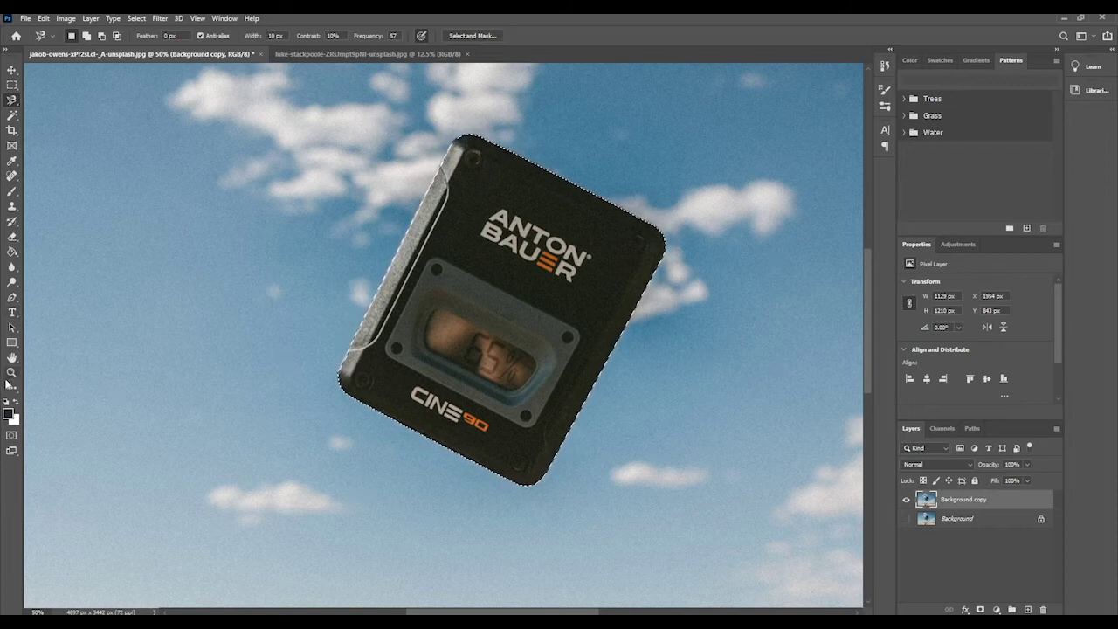
- Add the missed sliver along the battery's lower-left edge, below the seam, to the selection with the regular Lasso
left_click(11, 373)
left_click(337, 365)
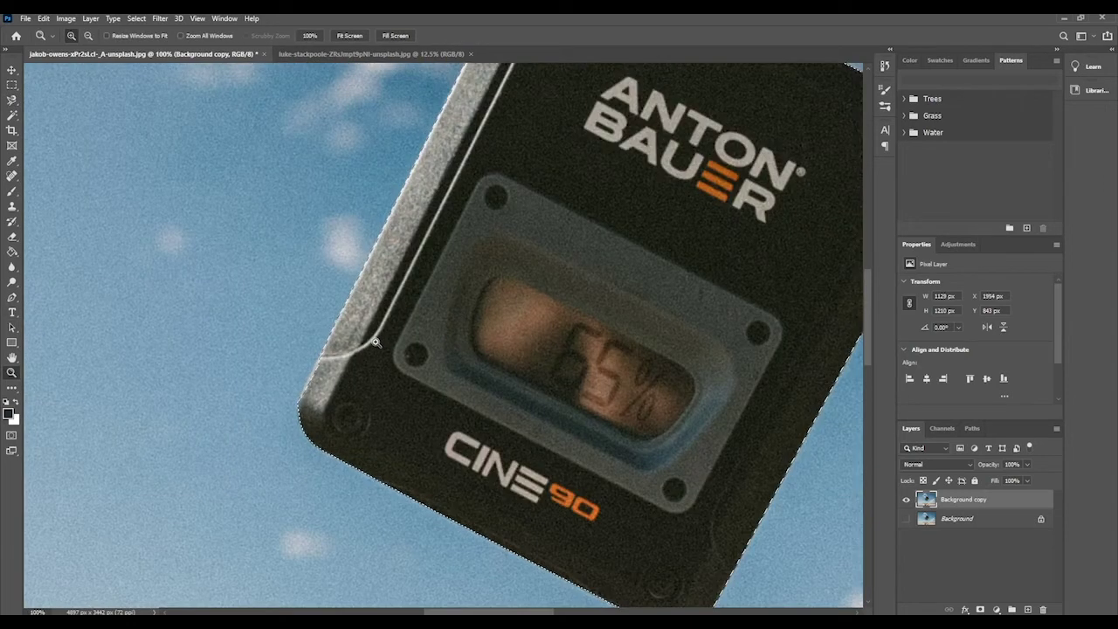
left_click(336, 364)
left_click(288, 317)
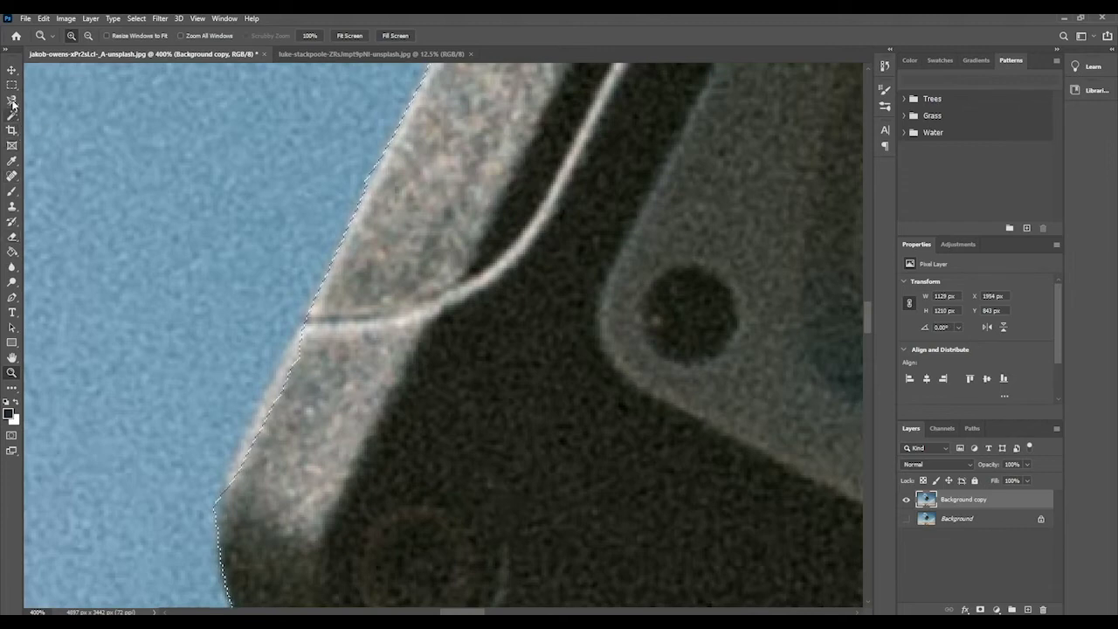
left_click(12, 101)
left_click(86, 36)
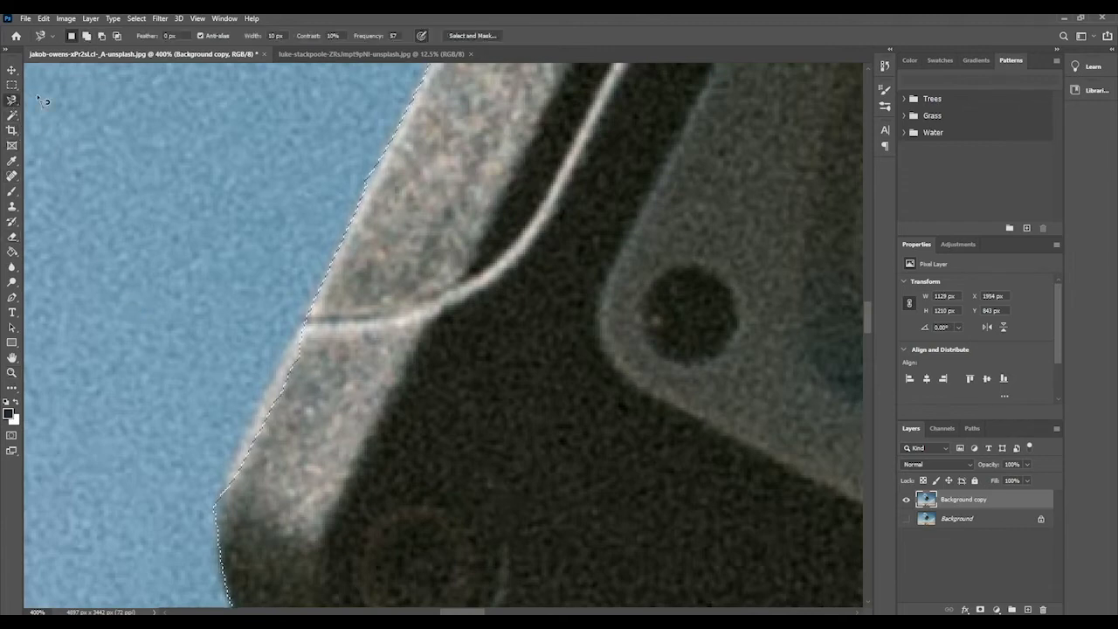
right_click(11, 103)
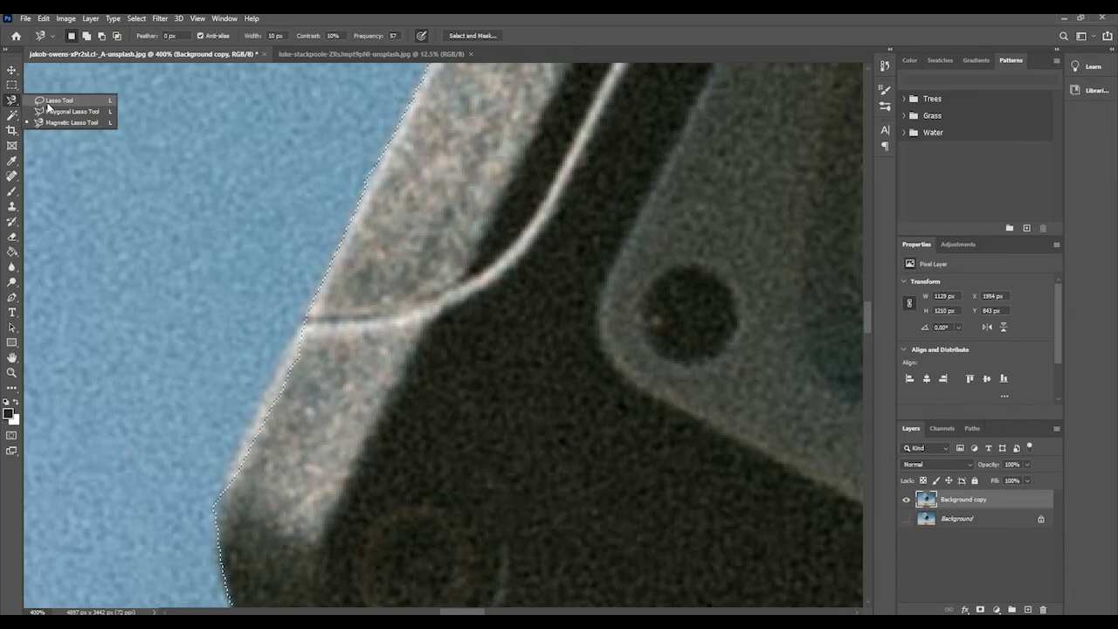
left_click(52, 102)
left_click(86, 36)
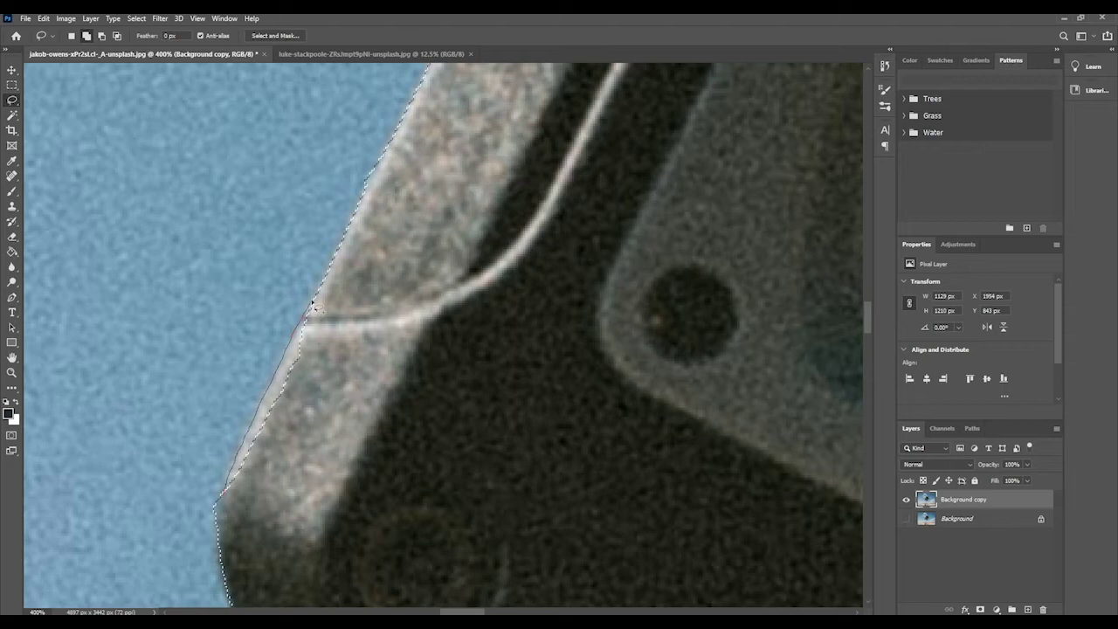
mouse_move(342, 300)
left_mouse_down()
mouse_move(347, 341)
mouse_move(334, 387)
mouse_move(236, 509)
mouse_move(333, 523)
mouse_move(414, 472)
mouse_move(369, 541)
mouse_move(287, 566)
mouse_move(381, 518)
mouse_move(366, 492)
mouse_move(436, 548)
mouse_move(396, 557)
mouse_move(223, 500)
left_mouse_up()
- Add the missed sliver beside the upper seam on the battery's bright left edge to the selection with the Lasso
left_click_drag(355, 232, 348, 361)
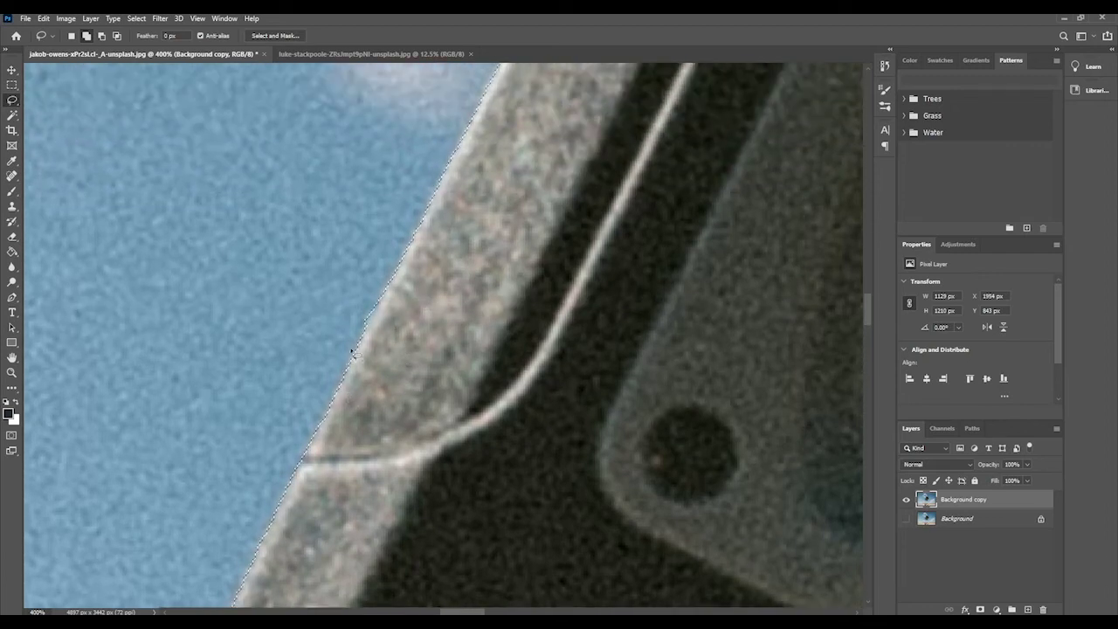
left_click(102, 36)
scroll(384, 310, "up", 5)
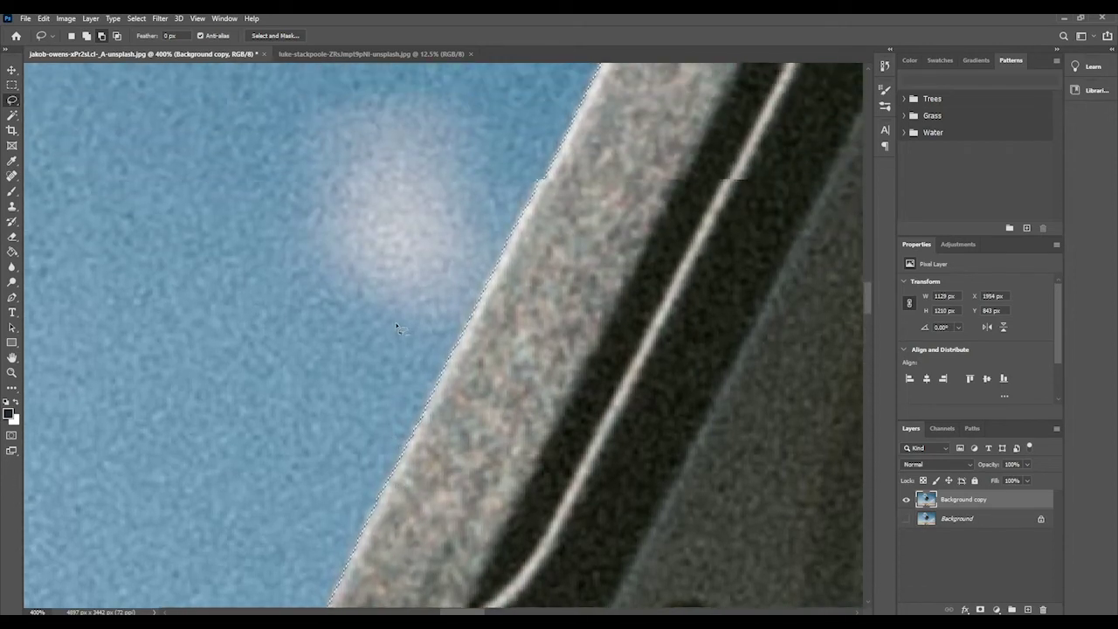
scroll(398, 328, "up", 2)
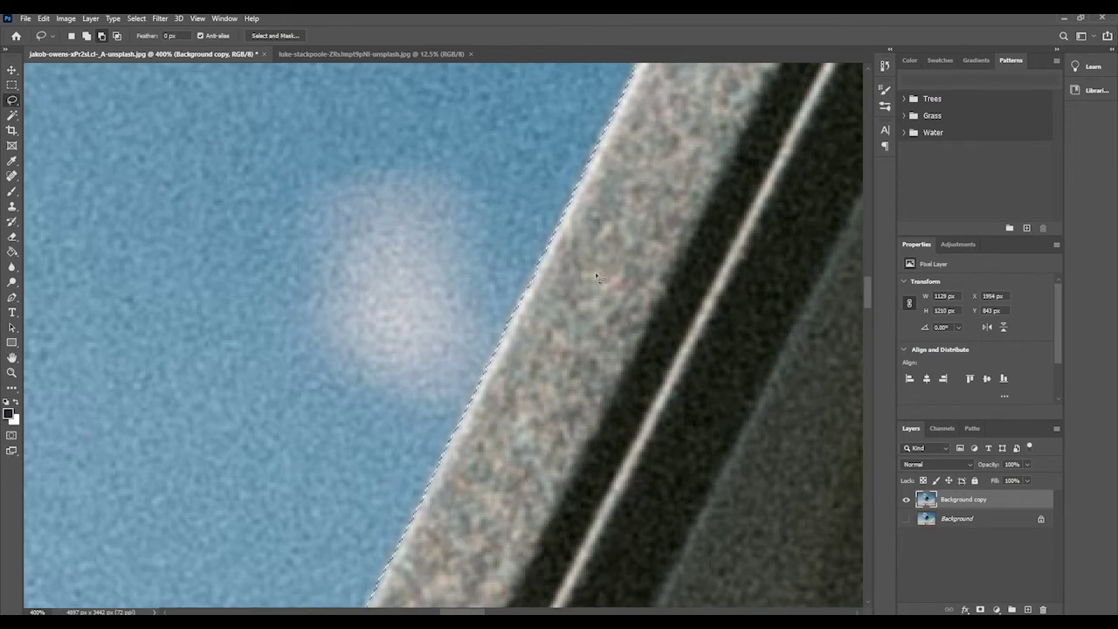
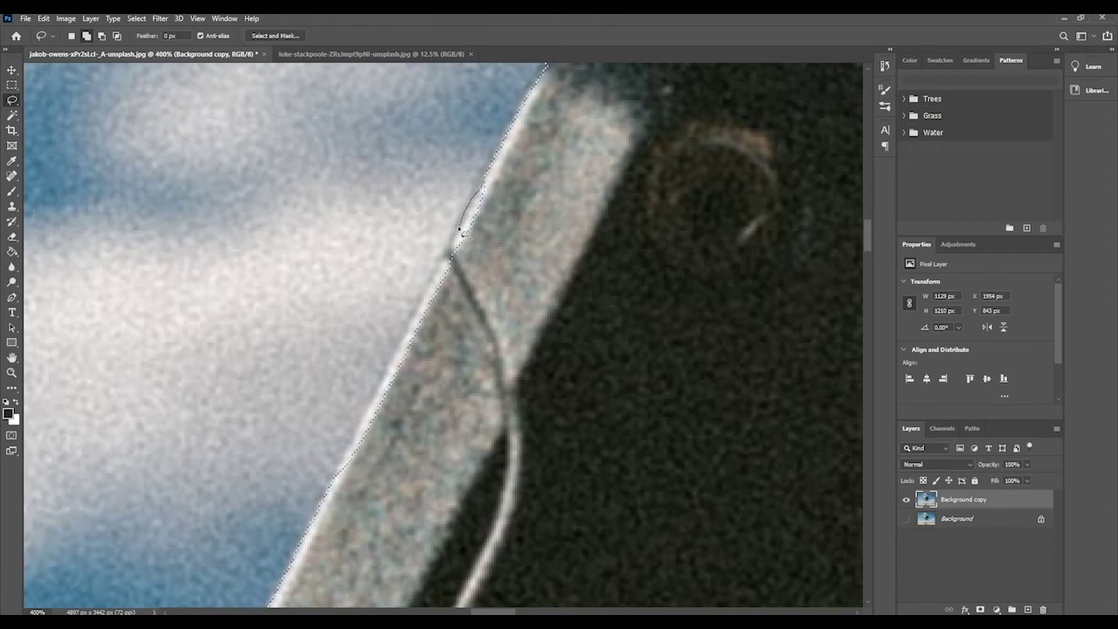
left_click_drag(454, 248, 447, 257)
mouse_move(489, 363)
left_mouse_down()
mouse_move(514, 223)
mouse_move(485, 187)
left_mouse_up()
scroll(539, 339, "up", 5)
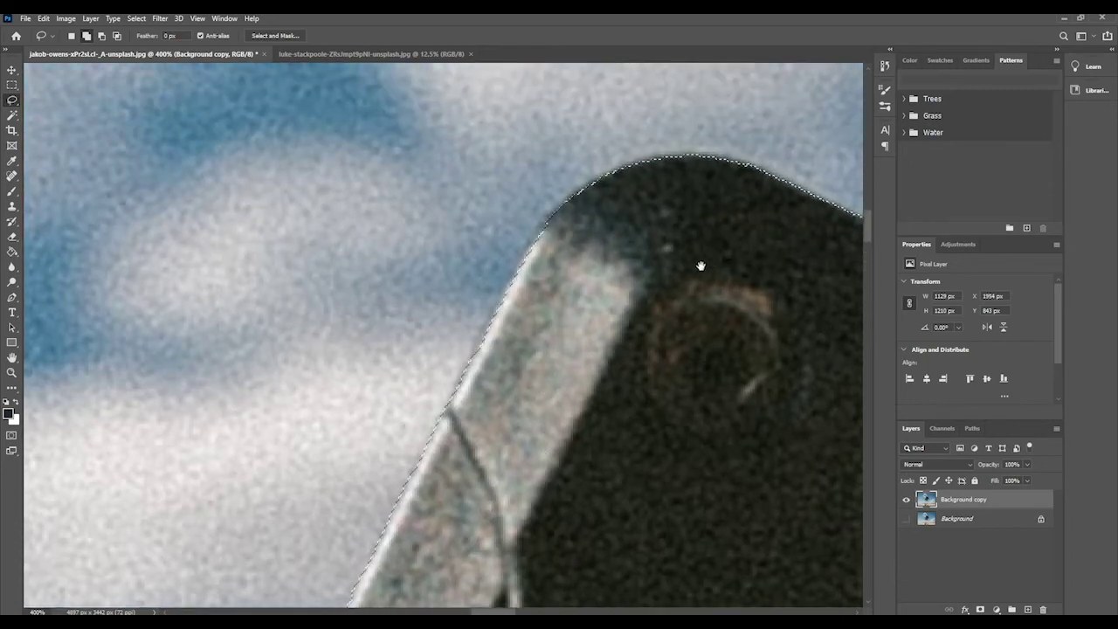
- Inspect the selection border closely along the battery's top and right edges down to the bottom corner
left_click_drag(699, 263, 504, 242)
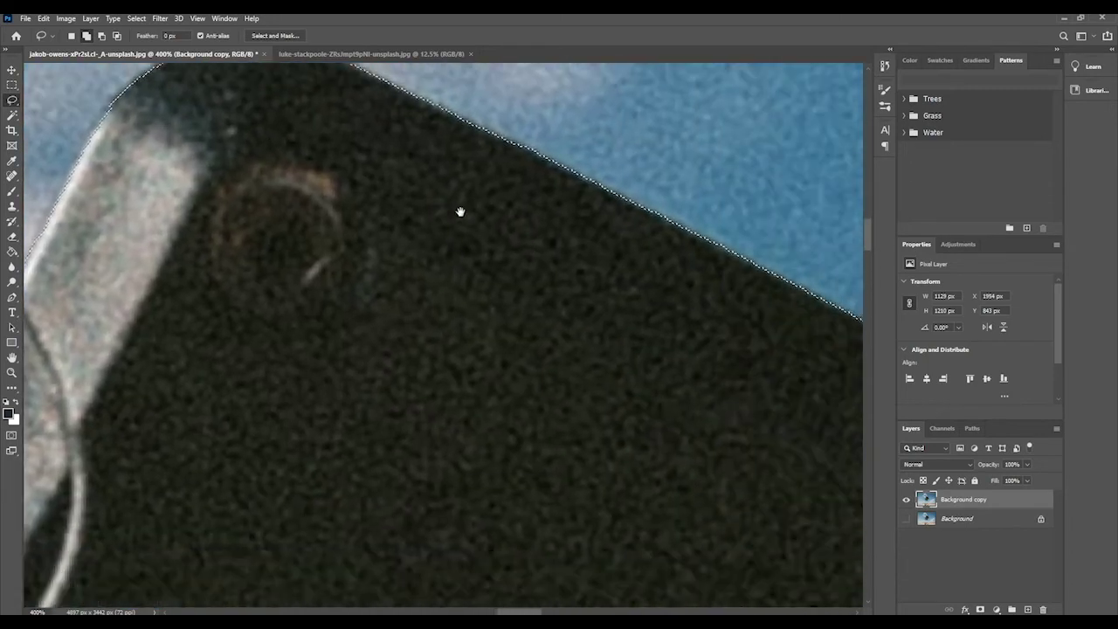
left_click_drag(665, 300, 393, 253)
left_click_drag(741, 382, 533, 354)
left_click_drag(725, 357, 484, 219)
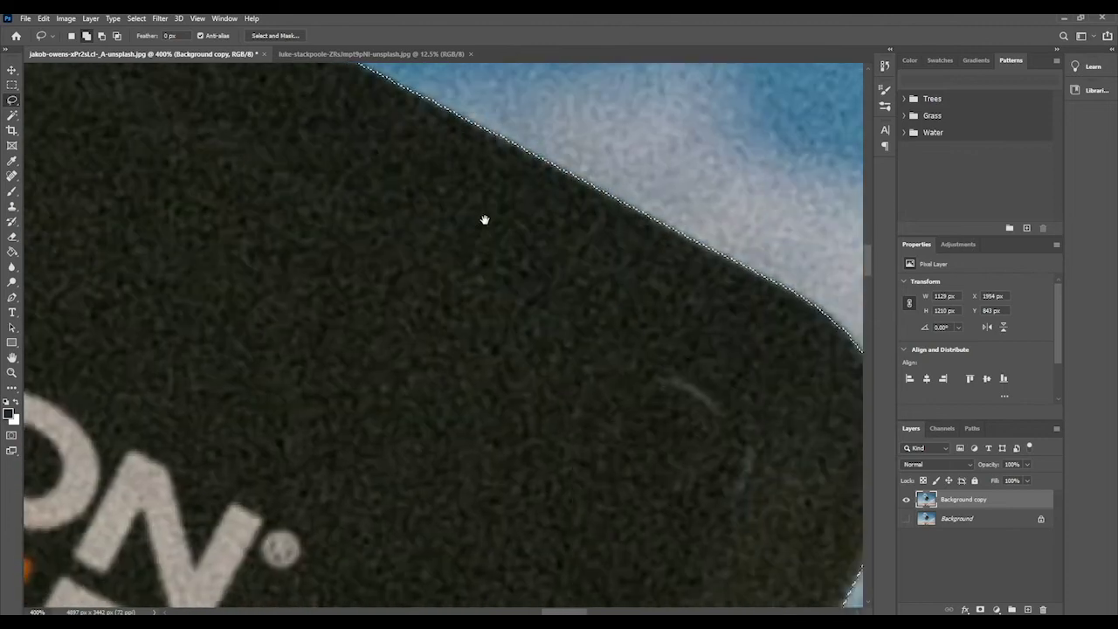
left_click_drag(829, 395, 617, 228)
left_click_drag(474, 481, 658, 183)
left_click_drag(489, 402, 567, 250)
left_click_drag(420, 559, 620, 266)
left_click_drag(454, 542, 612, 288)
left_click_drag(427, 466, 619, 220)
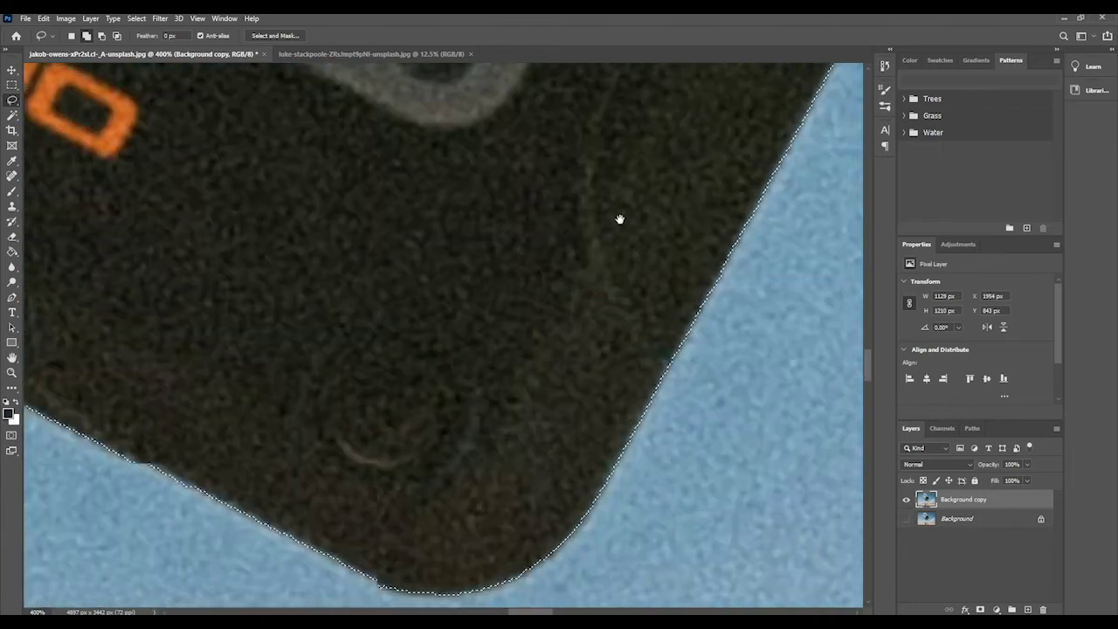
- Refine the selection at the battery's bottom corner, adding the missed strip and subtracting the excess with the Lasso
left_click_drag(533, 417, 599, 400)
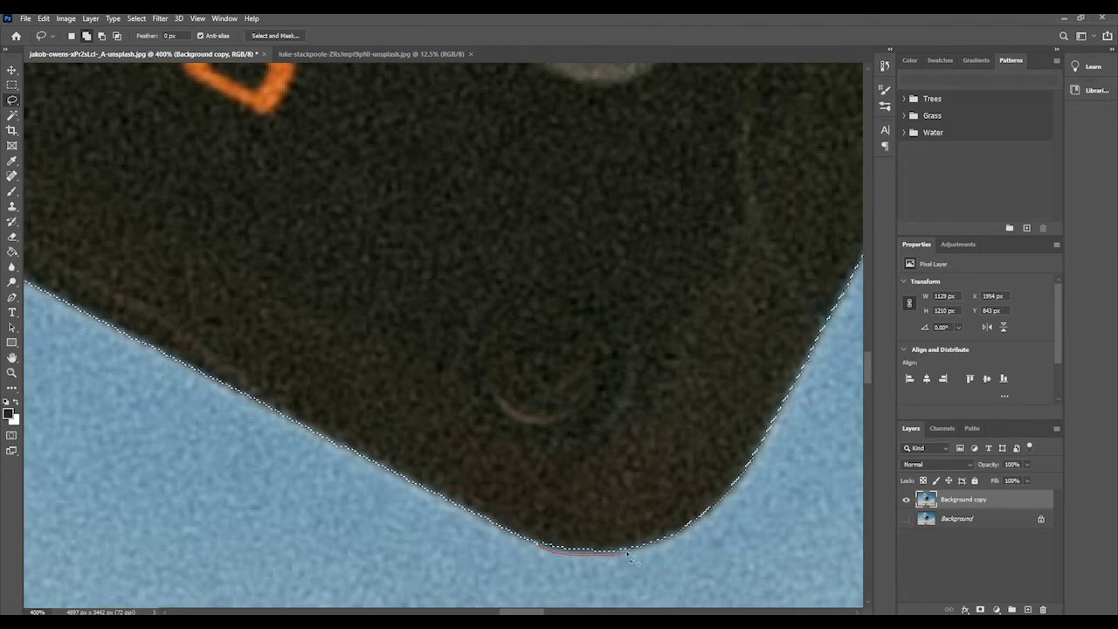
mouse_move(628, 554)
left_mouse_down()
mouse_move(651, 555)
mouse_move(599, 532)
mouse_move(537, 536)
mouse_move(561, 548)
left_mouse_up()
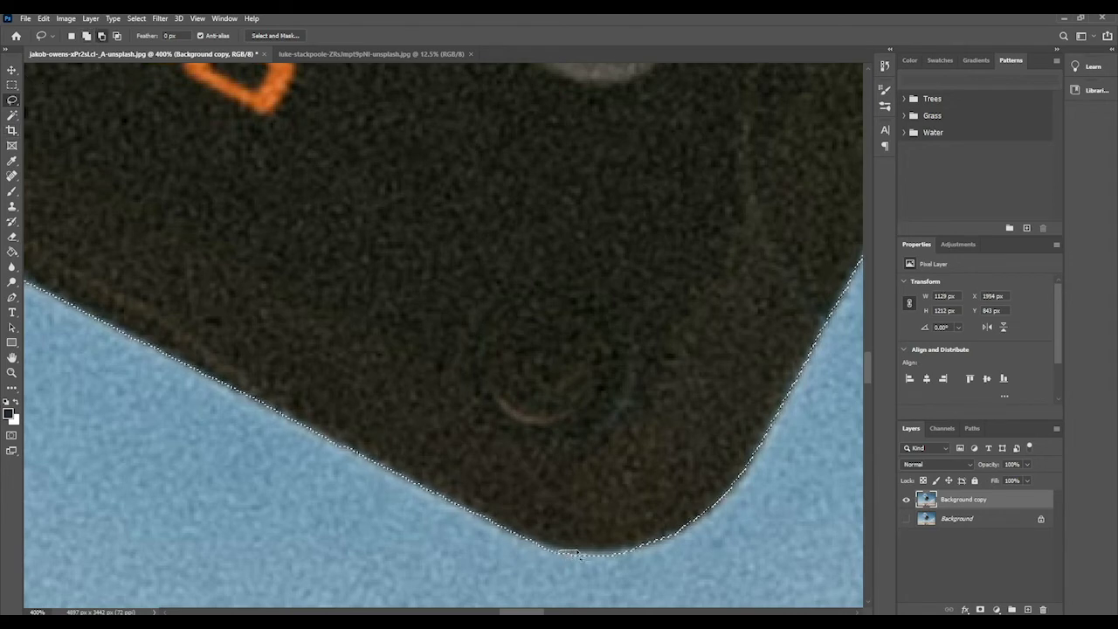
left_click_drag(599, 556, 640, 552)
- Switch back to the Magnetic Lasso, mask the Background copy layer with the battery selection, and look over the masked layer
scroll(575, 557, "down", 6)
key("shift+l")
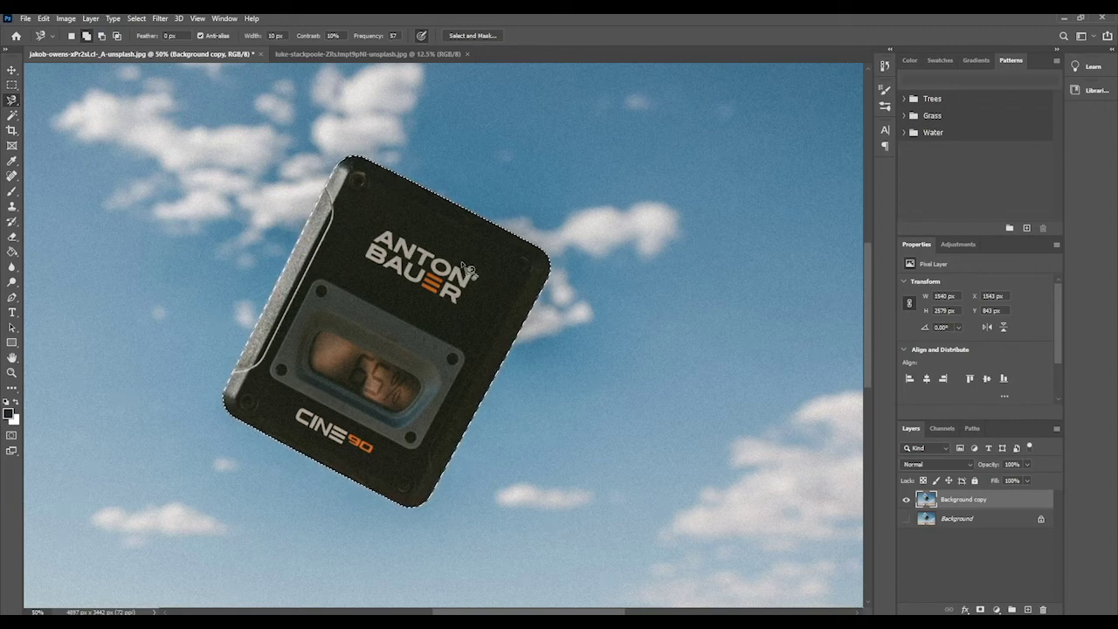
scroll(468, 270, "down", 1)
scroll(470, 271, "down", 1)
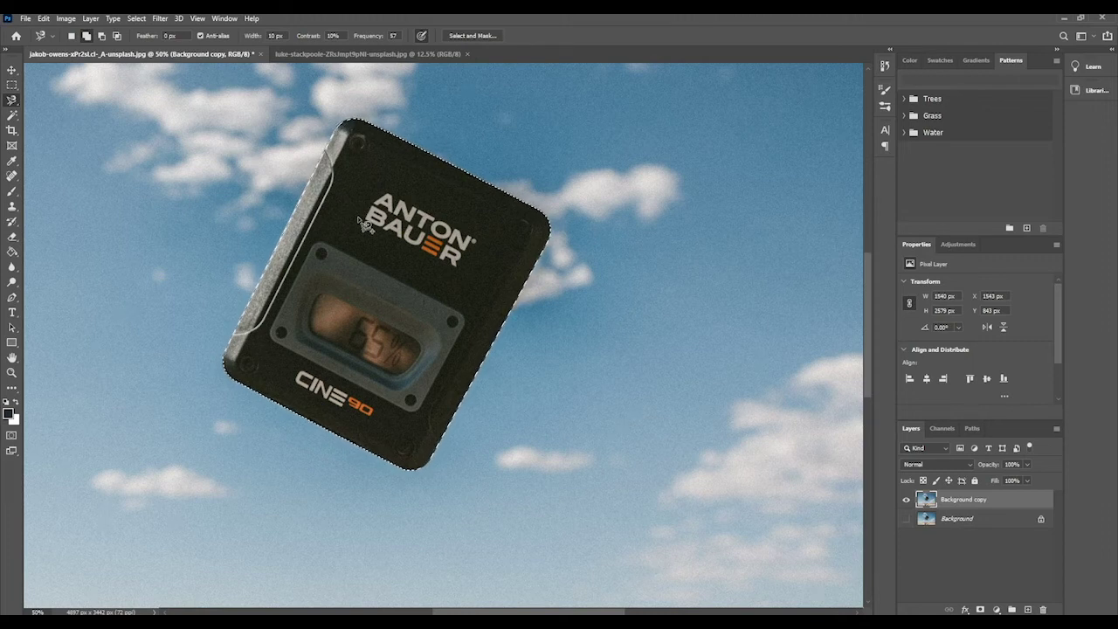
left_click(979, 609)
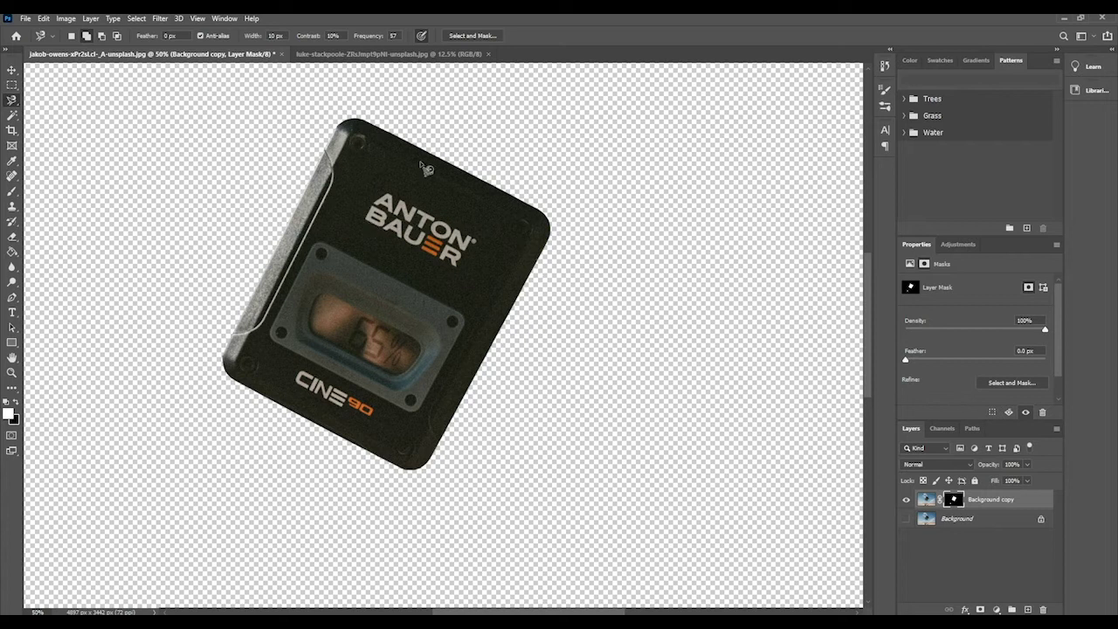
scroll(426, 168, "down", 1)
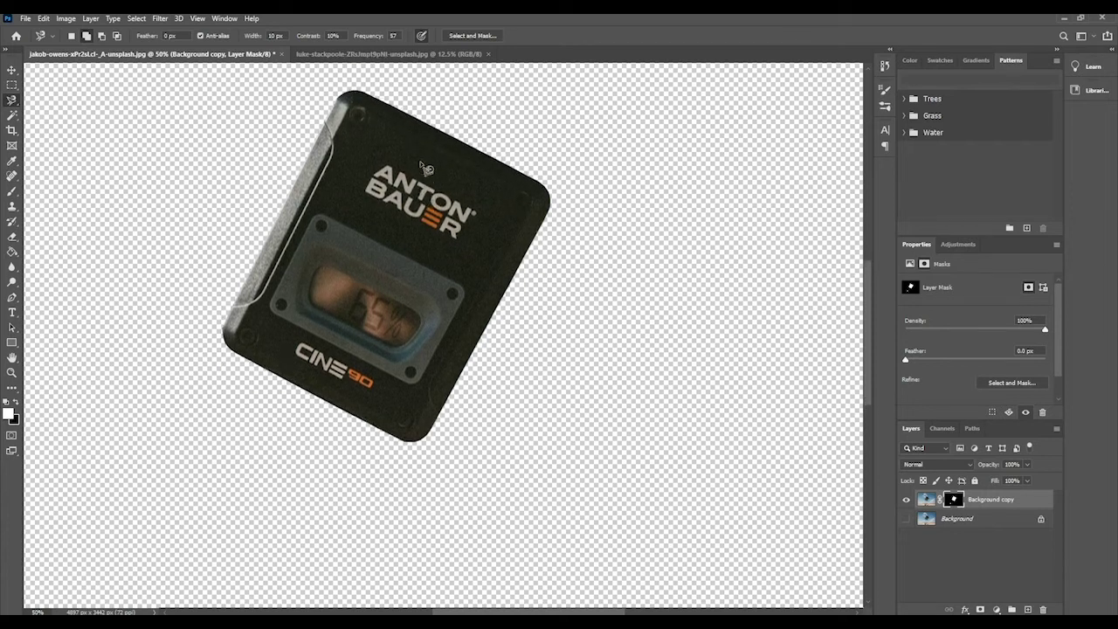
scroll(425, 168, "down", 3)
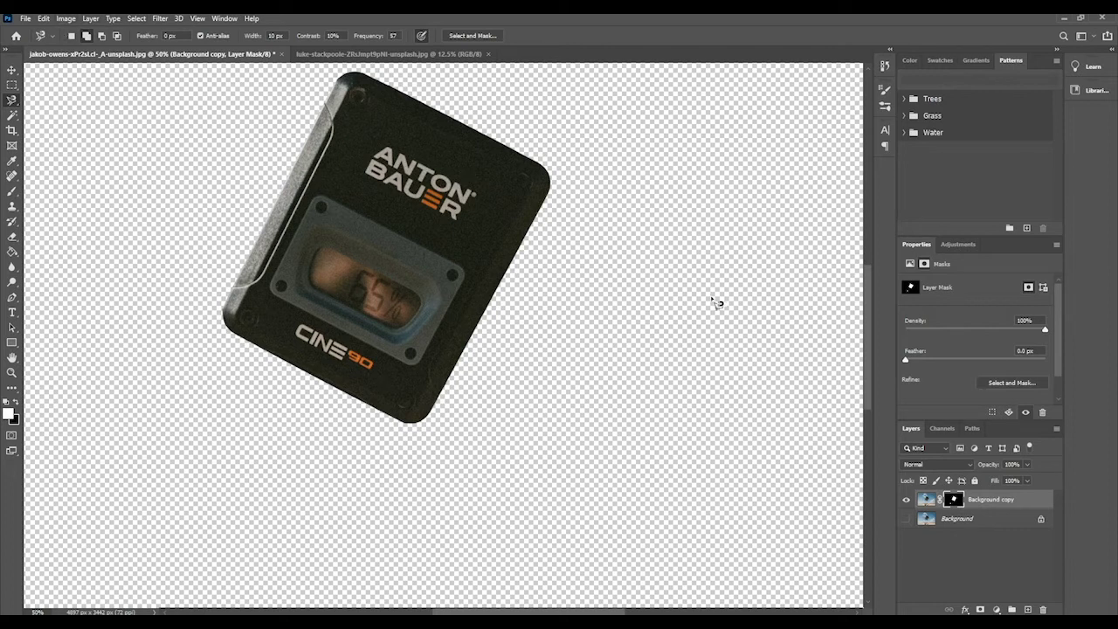
scroll(328, 203, "down", 4)
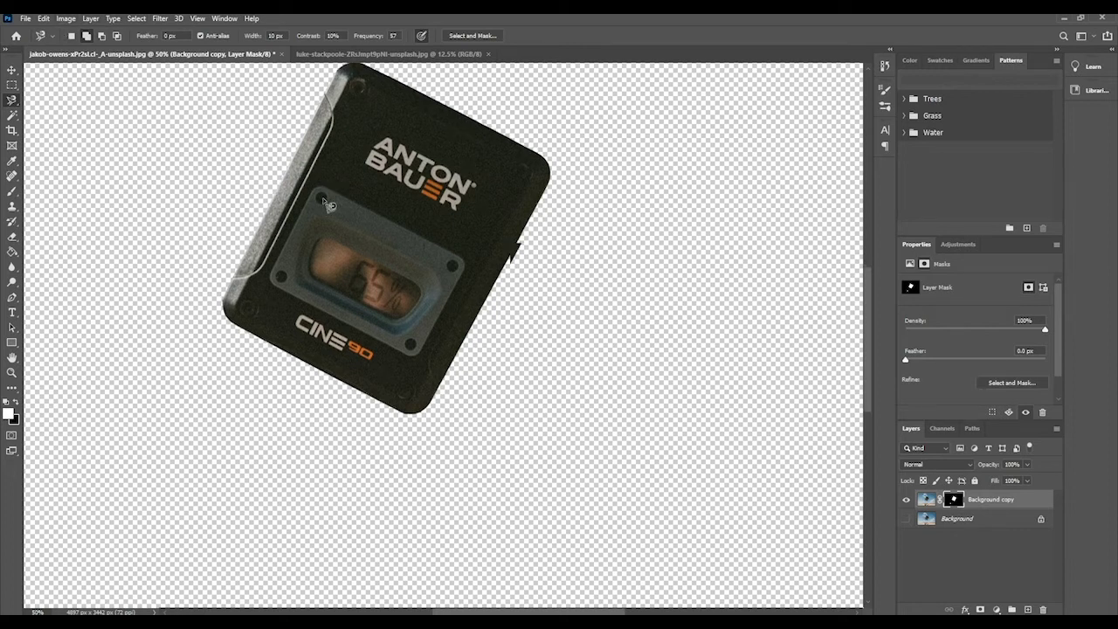
scroll(328, 204, "down", 5)
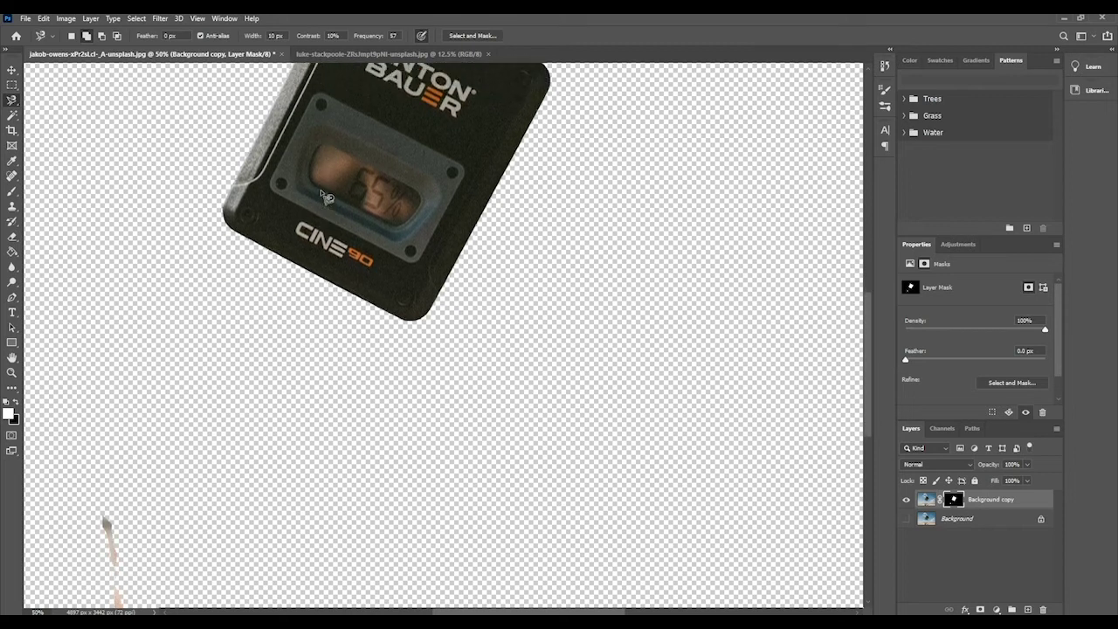
scroll(349, 228, "up", 10)
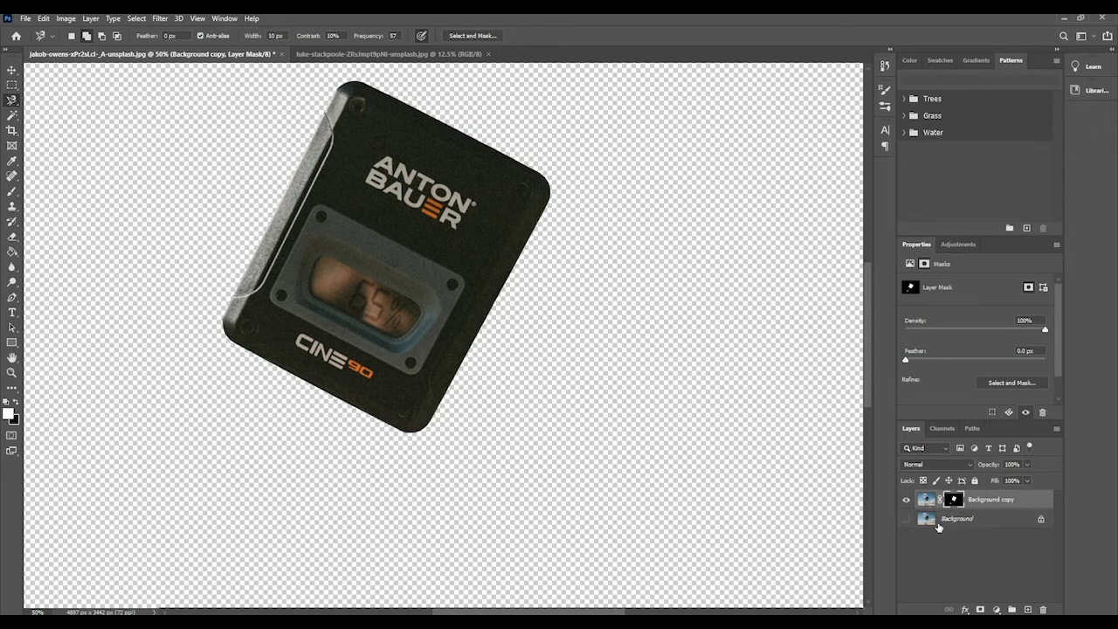
left_click_drag(938, 527, 1026, 609)
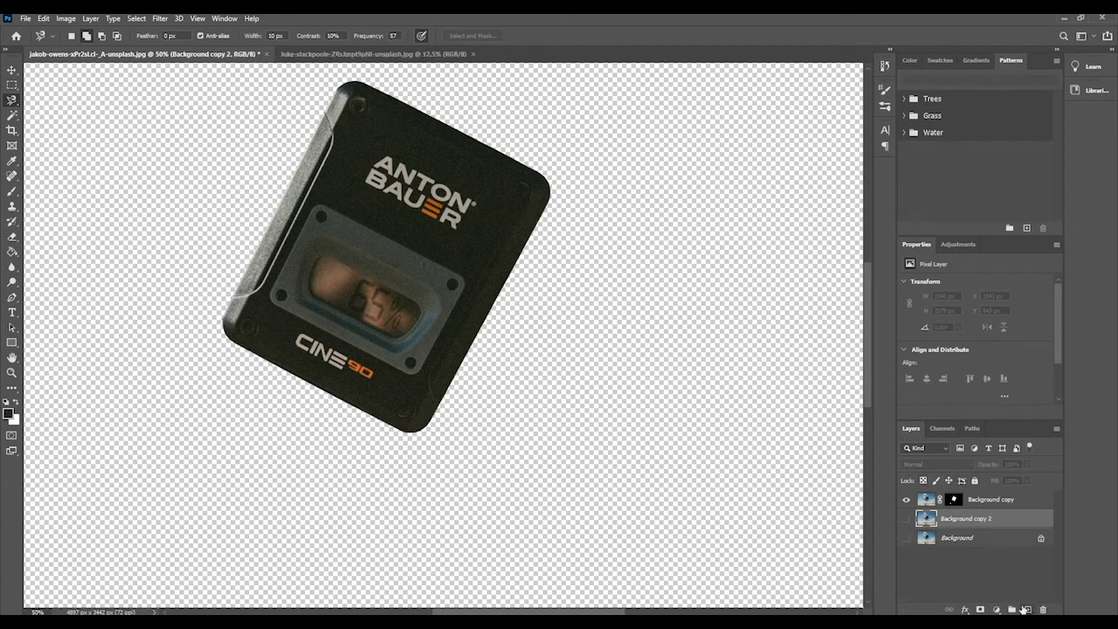
left_click(1025, 609)
left_click_drag(935, 525, 1042, 608)
left_click(1042, 609)
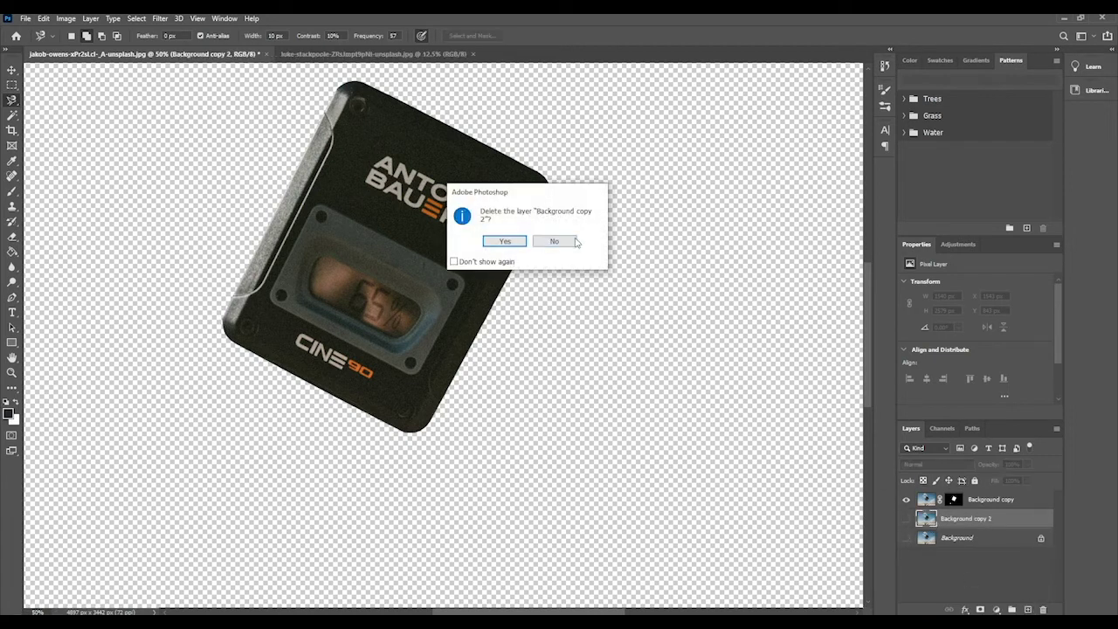
left_click(489, 245)
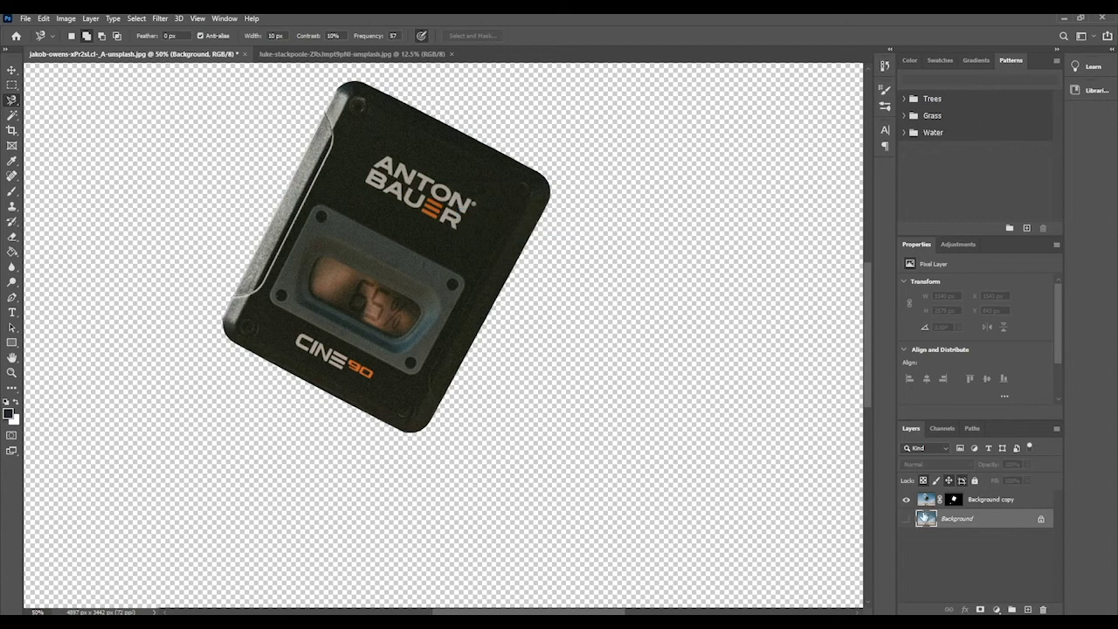
- Duplicate the Background layer and remove the stray empty layer above the duplicate
left_click_drag(923, 517, 1026, 609)
left_click(1026, 609)
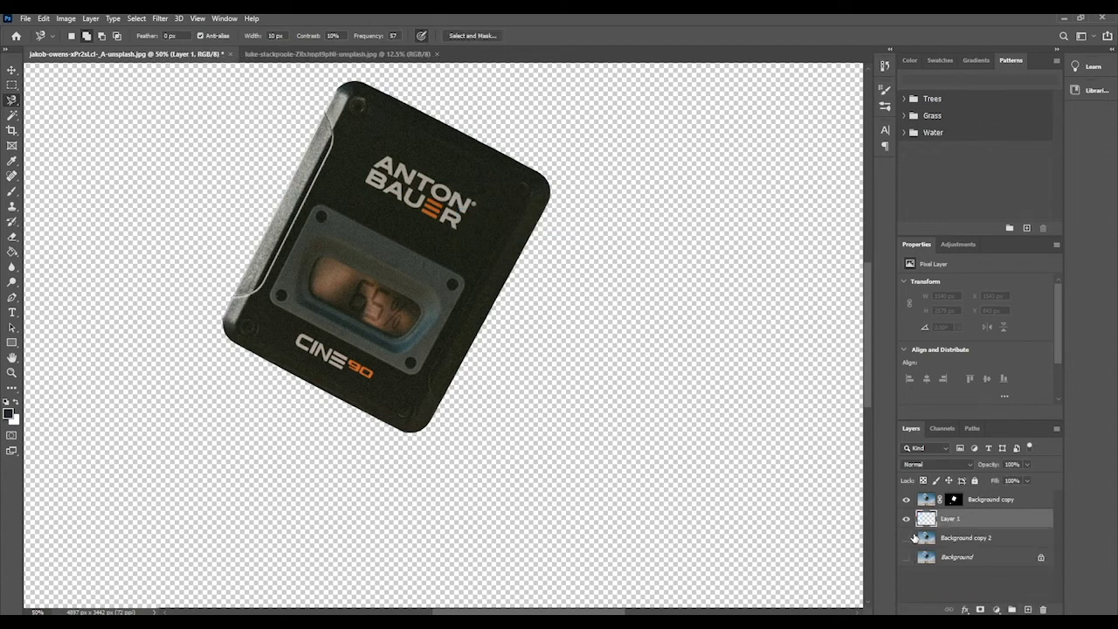
left_click_drag(923, 517, 1042, 609)
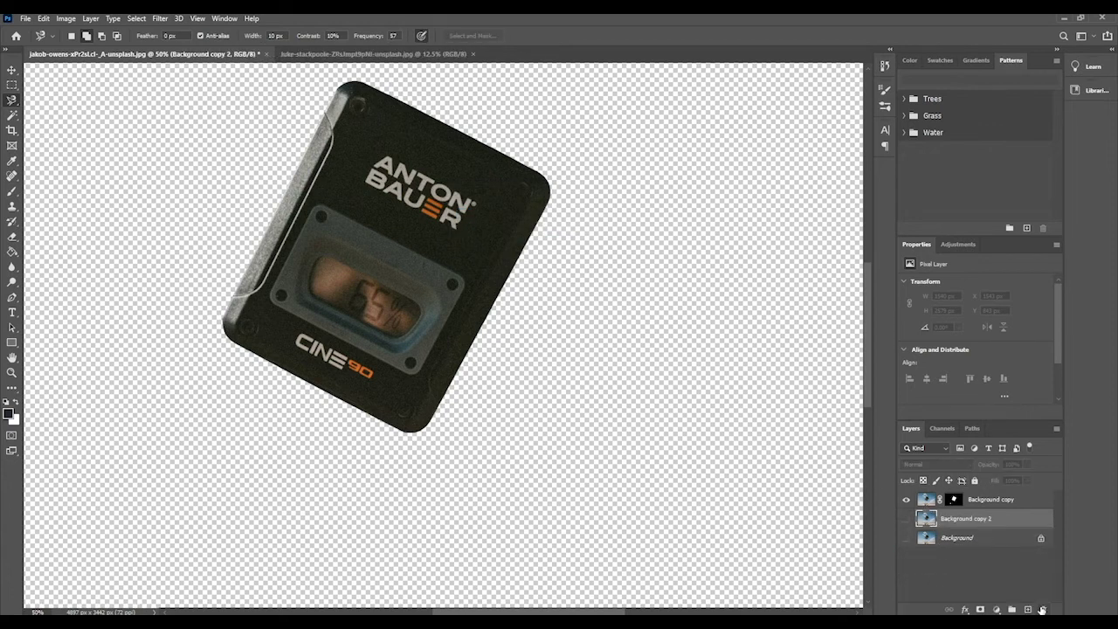
- Make the Background copy 2 layer the only visible layer, hiding the masked battery layer
left_click(906, 519)
left_click(906, 519)
left_click(906, 519)
left_click(906, 518)
left_click(906, 519)
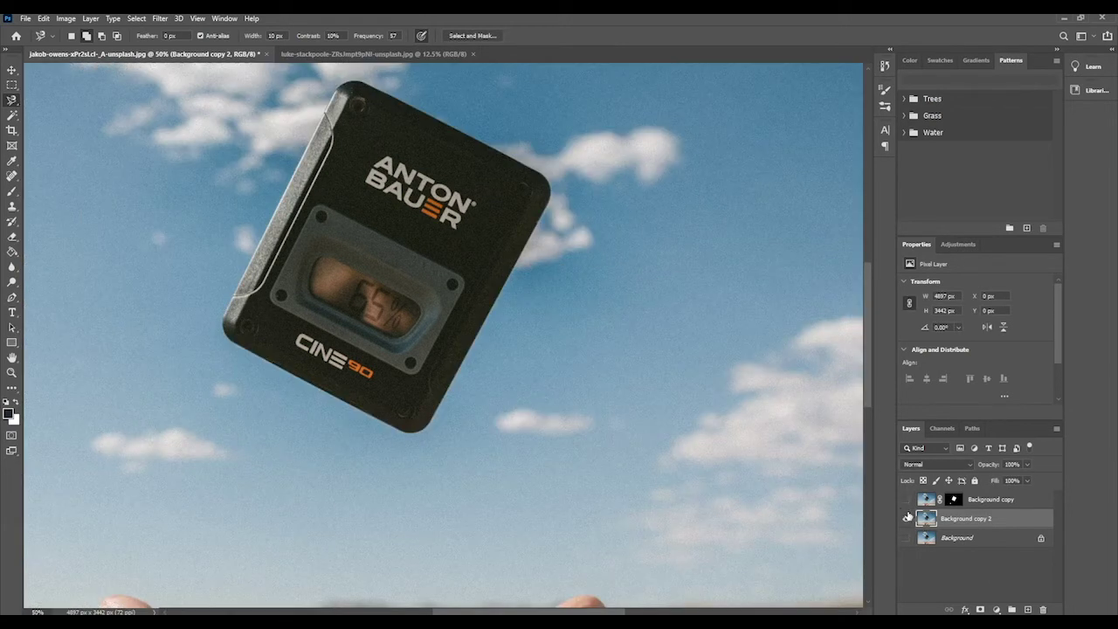
- Trace the whole open hand with the Magnetic Lasso, starting and closing the selection at the wrist's lower-left corner
scroll(550, 388, "down", 5)
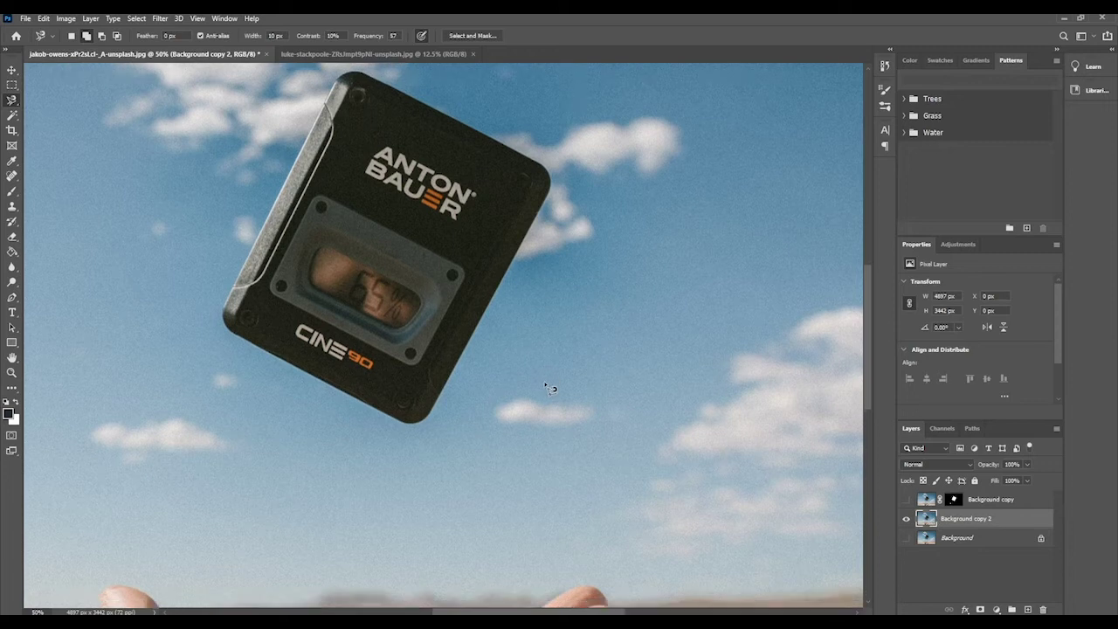
scroll(549, 388, "down", 10)
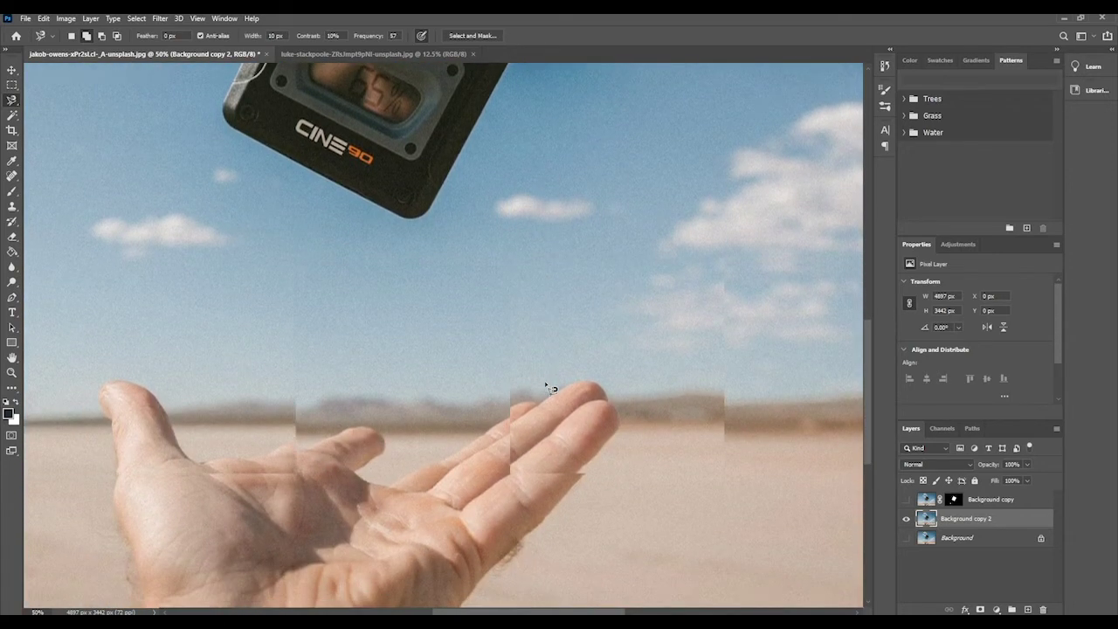
scroll(48, 130, "down", 3)
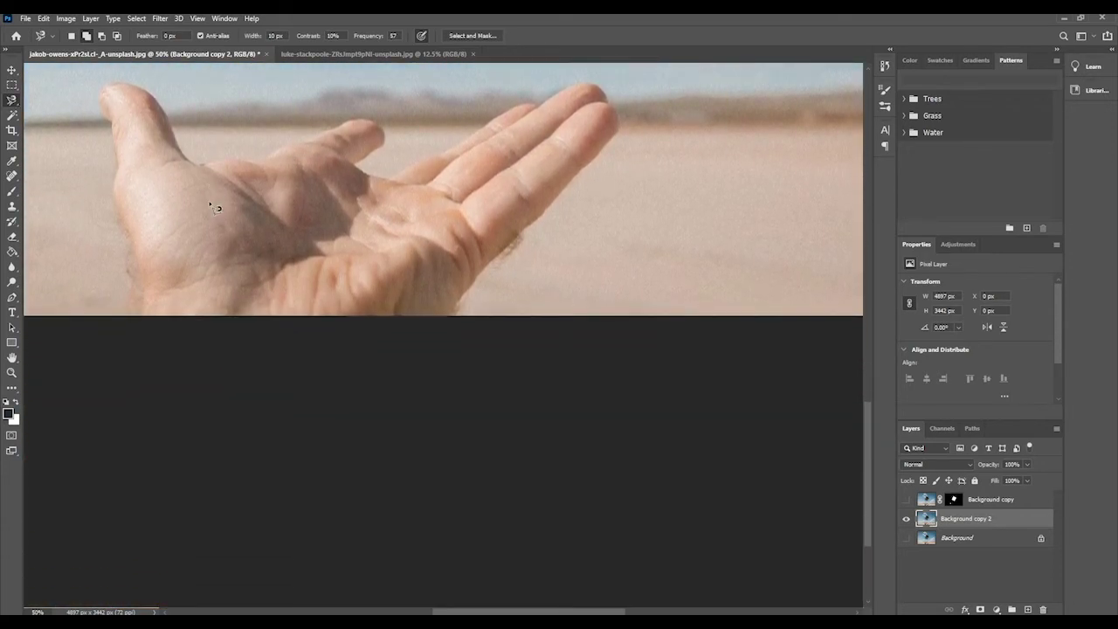
scroll(212, 210, "up", 4)
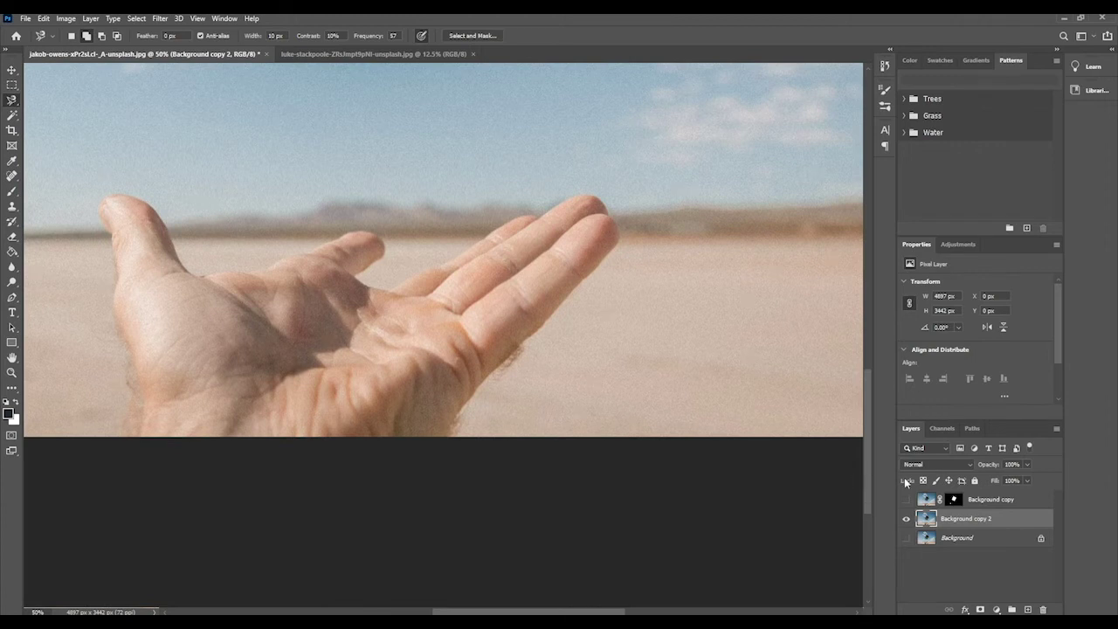
scroll(402, 305, "up", 5)
scroll(349, 310, "down", 1)
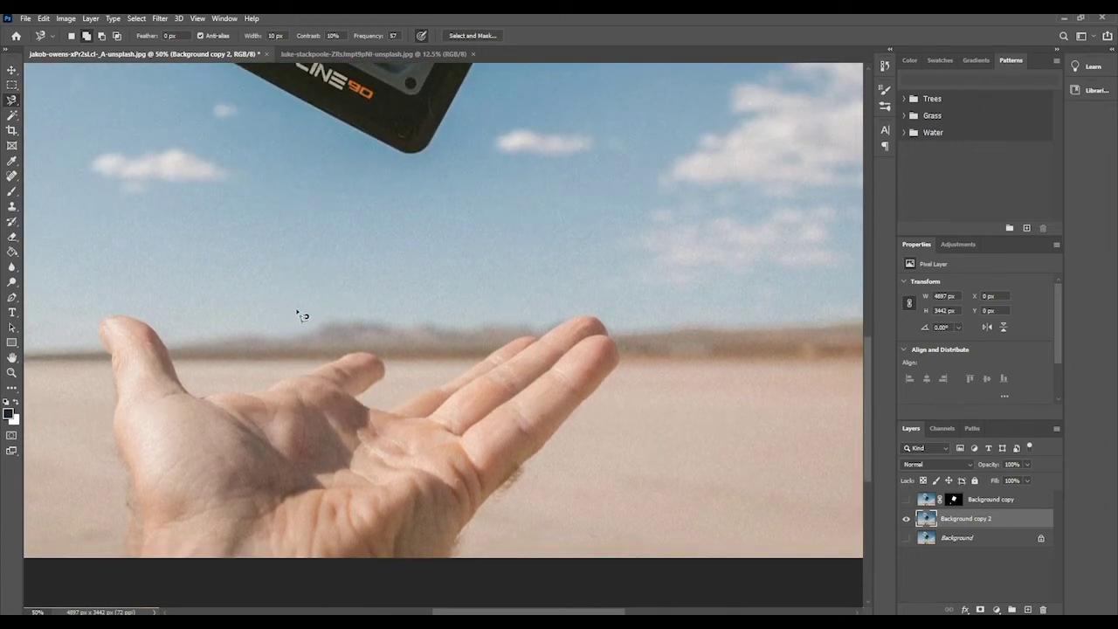
left_click(140, 556)
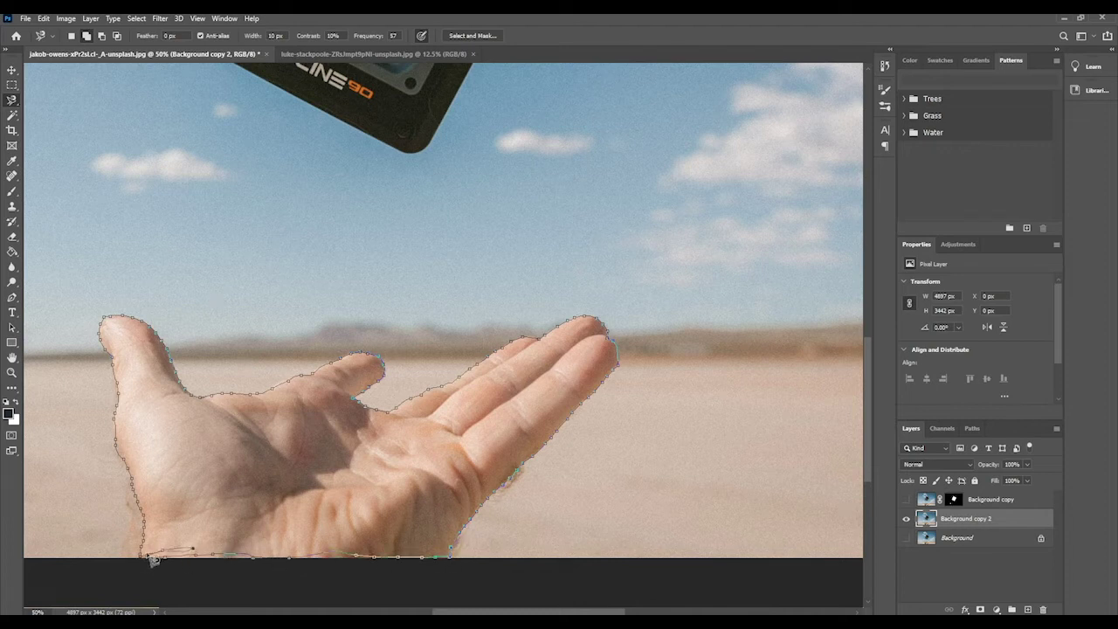
left_click(143, 558)
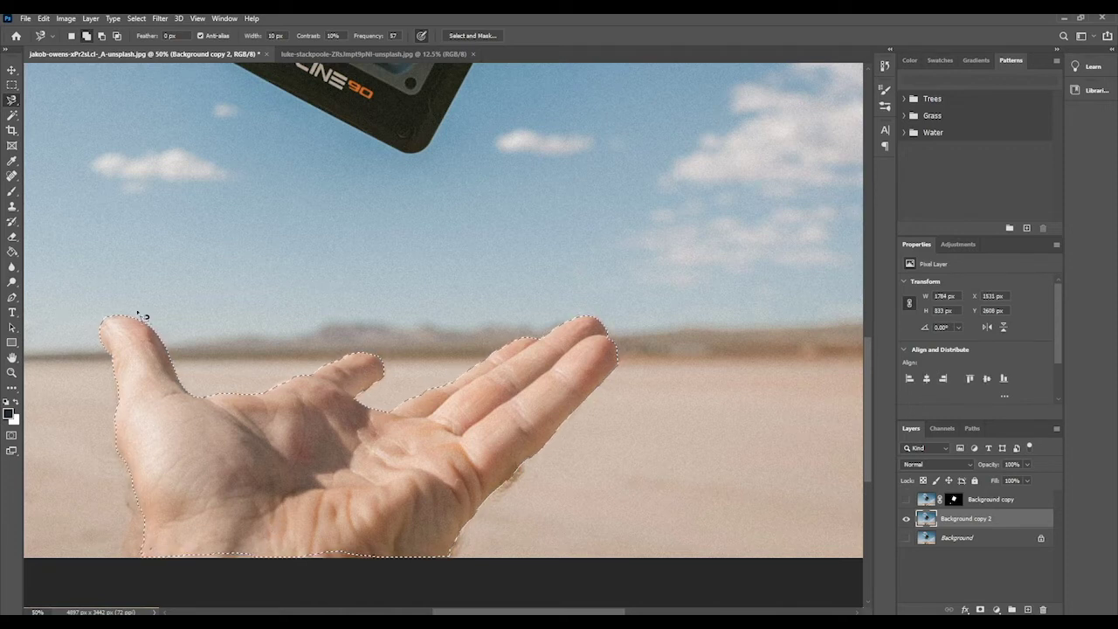
- Zoom to 200% at the wrist and add the missed strip along the image's bottom edge, from its left corner, with the Lasso
scroll(96, 420, "down", 2)
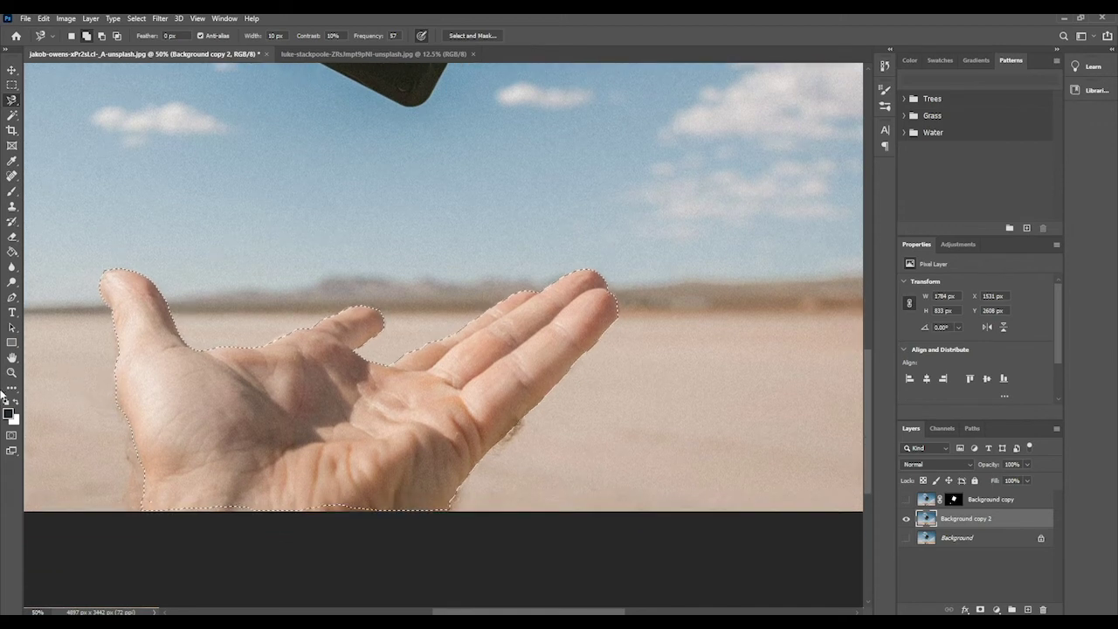
left_click(10, 373)
left_click(95, 456)
left_click(94, 456)
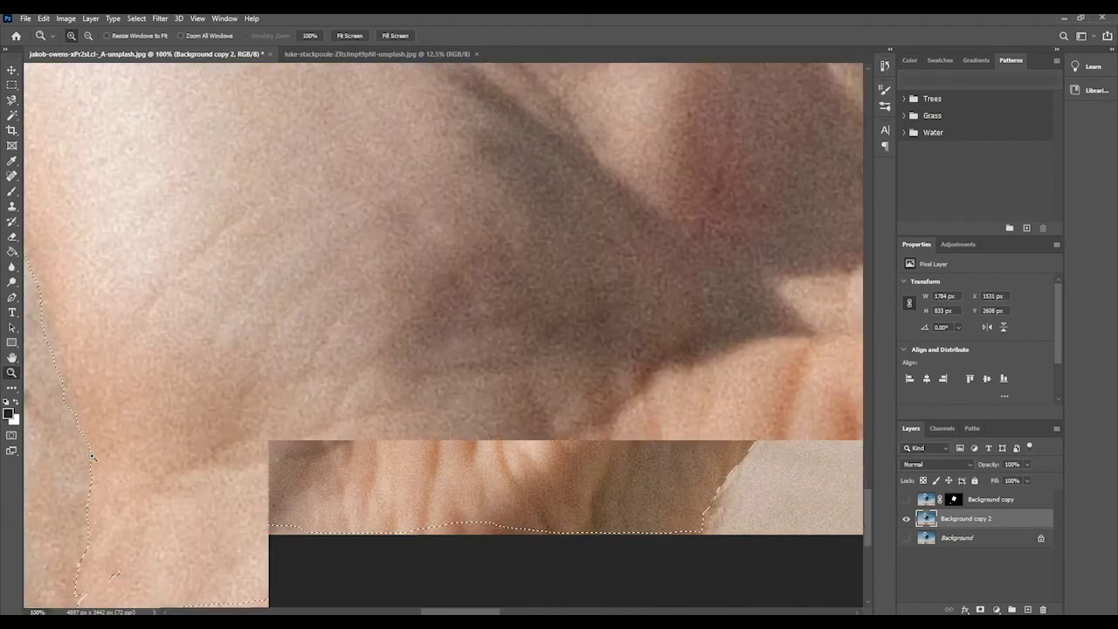
scroll(95, 456, "down", 5)
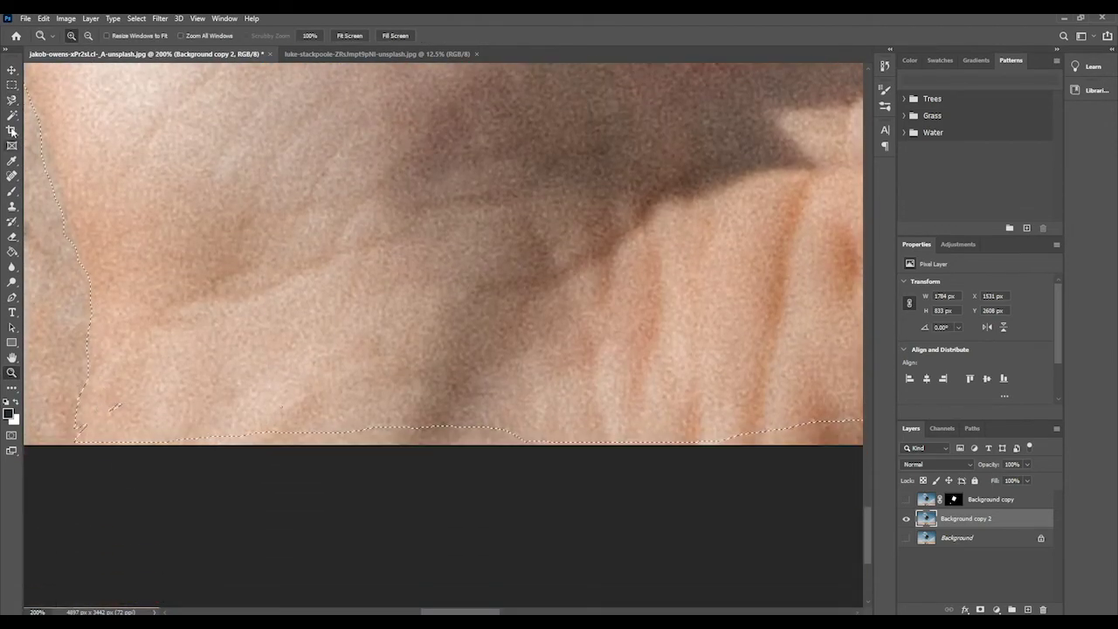
left_click(11, 100)
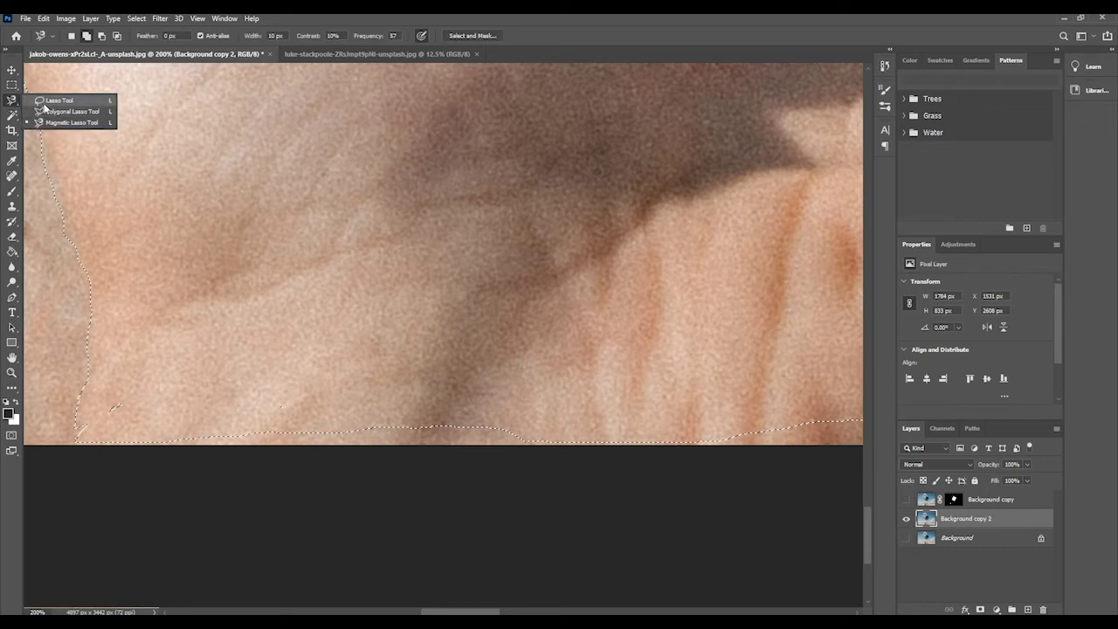
left_click(54, 100)
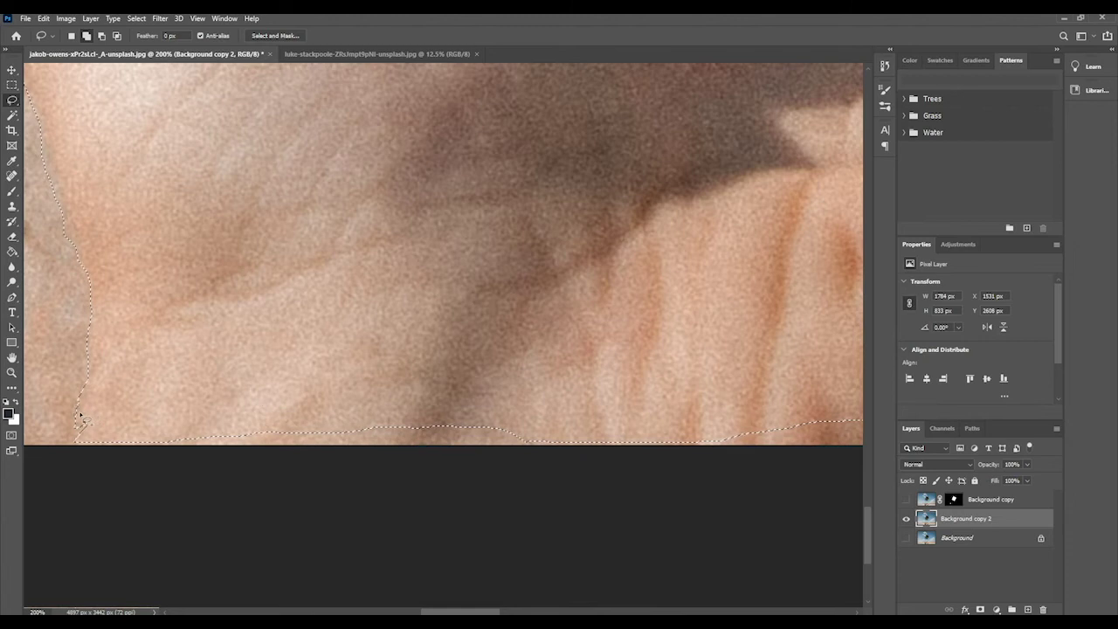
mouse_move(131, 466)
left_mouse_down()
mouse_move(564, 498)
mouse_move(790, 496)
mouse_move(748, 387)
mouse_move(412, 365)
mouse_move(133, 388)
left_mouse_up()
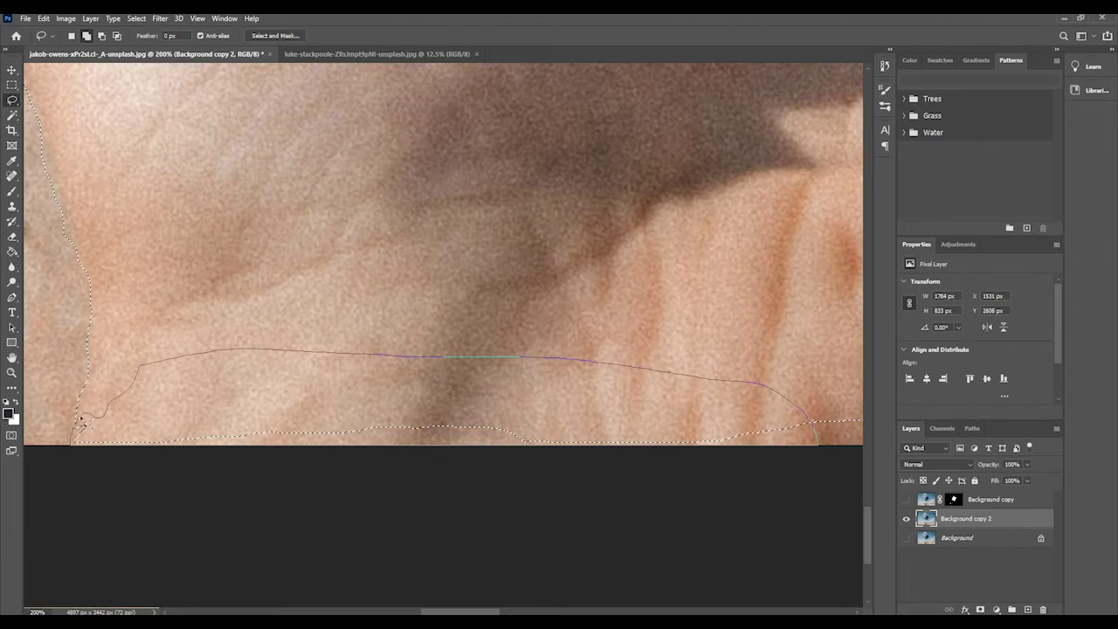
left_click_drag(79, 421, 81, 422)
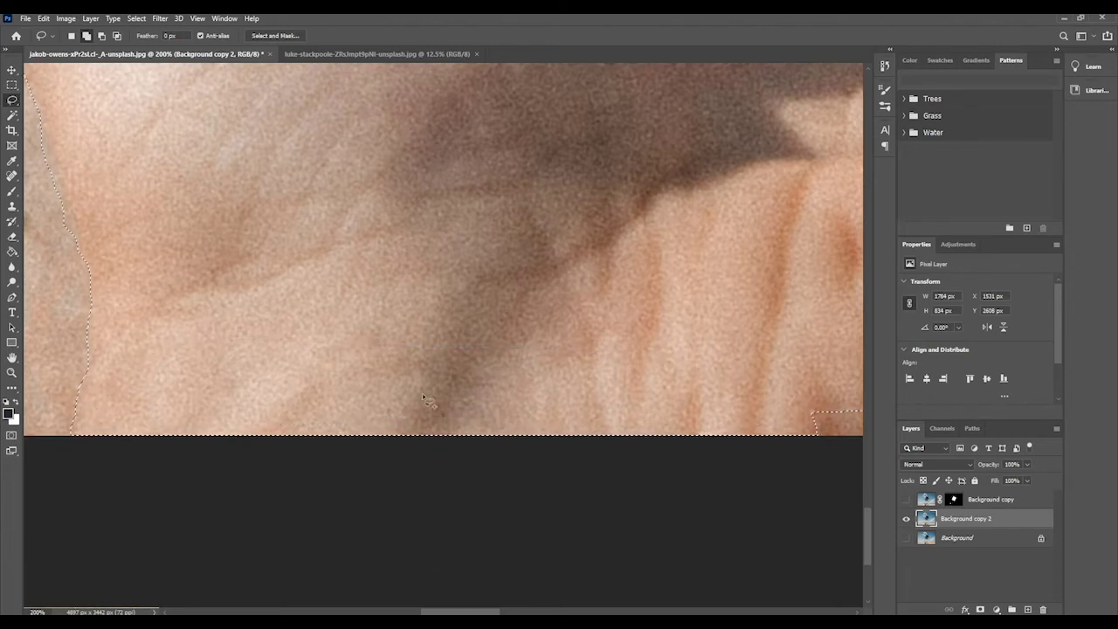
- Add the remaining missed strip along the image's bottom edge up to the wrist's right side with the Lasso
left_click_drag(421, 393, 257, 366)
left_click_drag(622, 340, 315, 340)
mouse_move(154, 405)
left_mouse_down()
mouse_move(153, 463)
mouse_move(232, 495)
mouse_move(513, 493)
mouse_move(668, 449)
left_mouse_up()
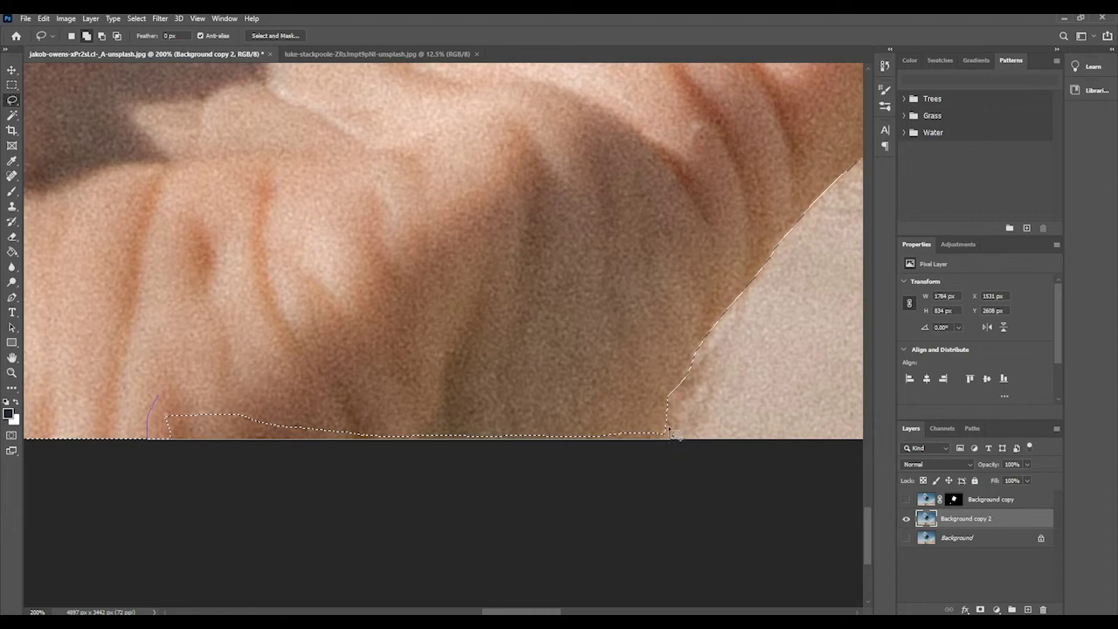
mouse_move(675, 408)
left_mouse_down()
mouse_move(642, 377)
mouse_move(295, 378)
mouse_move(157, 404)
left_mouse_up()
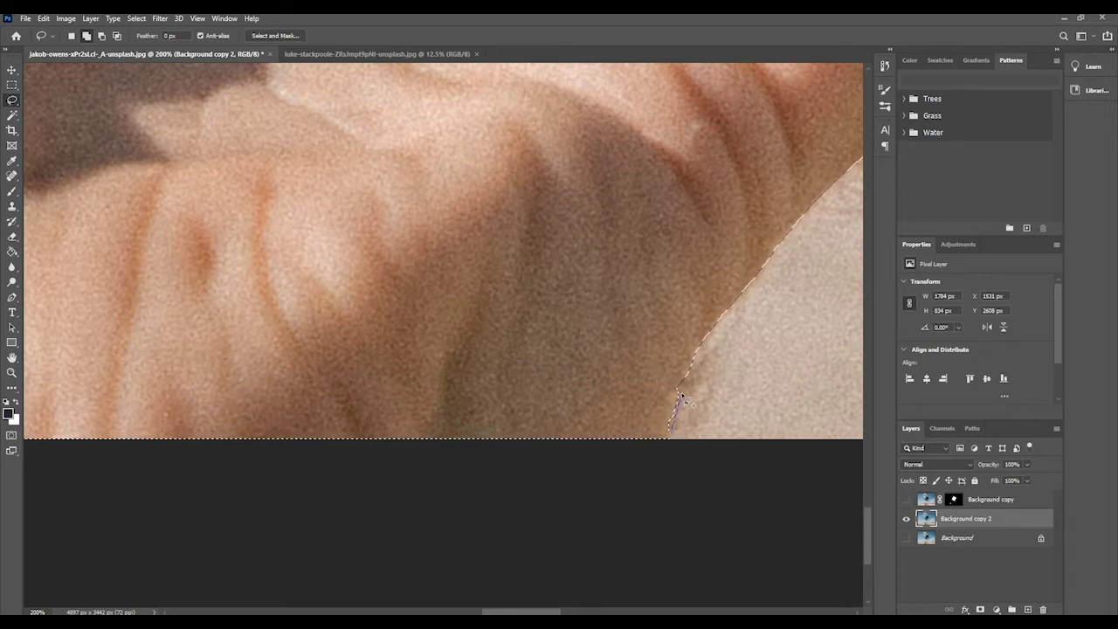
- Refine the selection around the frontmost fingertip, adding the missed right edge and subtracting the slight excess with the Lasso
mouse_move(689, 378)
left_mouse_down()
mouse_move(648, 406)
mouse_move(651, 442)
mouse_move(593, 353)
mouse_move(395, 490)
mouse_move(523, 345)
mouse_move(408, 405)
mouse_move(308, 489)
mouse_move(505, 287)
mouse_move(412, 419)
mouse_move(498, 346)
left_mouse_up()
scroll(664, 431, "up", 2)
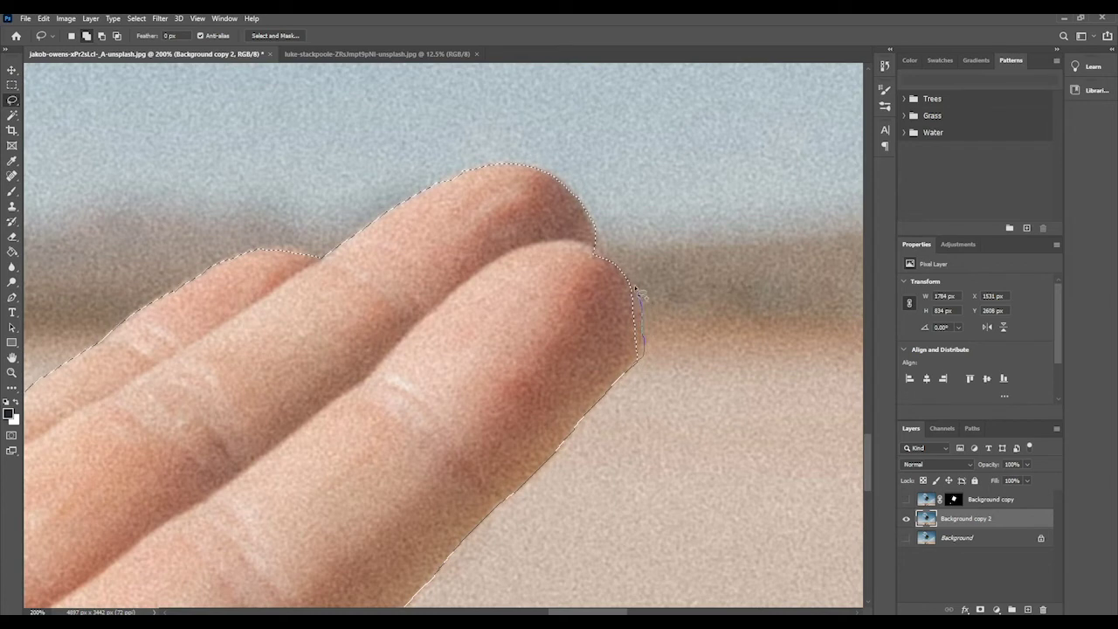
mouse_move(621, 274)
left_mouse_down()
mouse_move(584, 315)
mouse_move(637, 368)
left_mouse_up()
scroll(509, 337, "up", 1)
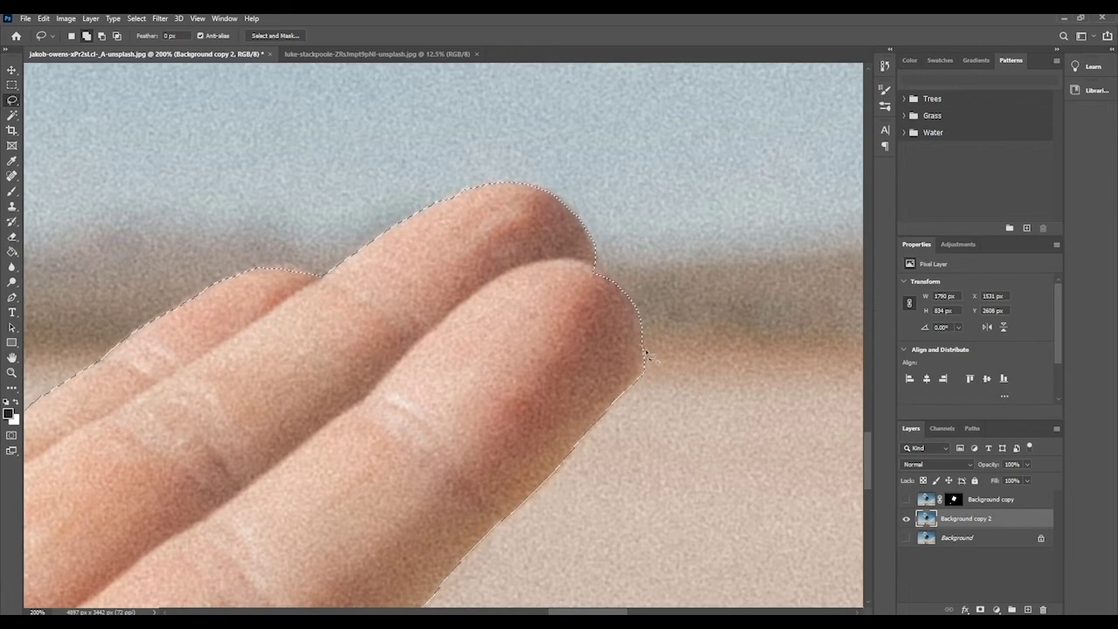
mouse_move(636, 357)
left_mouse_down()
mouse_move(651, 367)
mouse_move(641, 374)
left_mouse_up()
left_click_drag(646, 349, 644, 367)
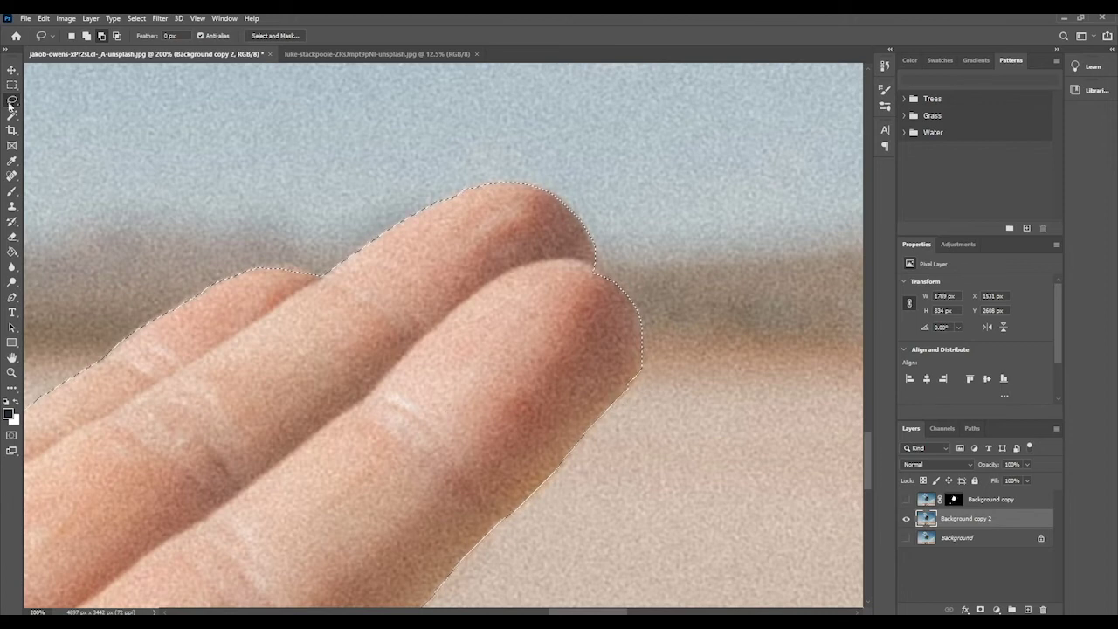
- Refine the selection along the rear finger's upper edge, subtracting the excess background near its base and adding the missed sliver beside it
key("shift")
scroll(479, 341, "up", 3)
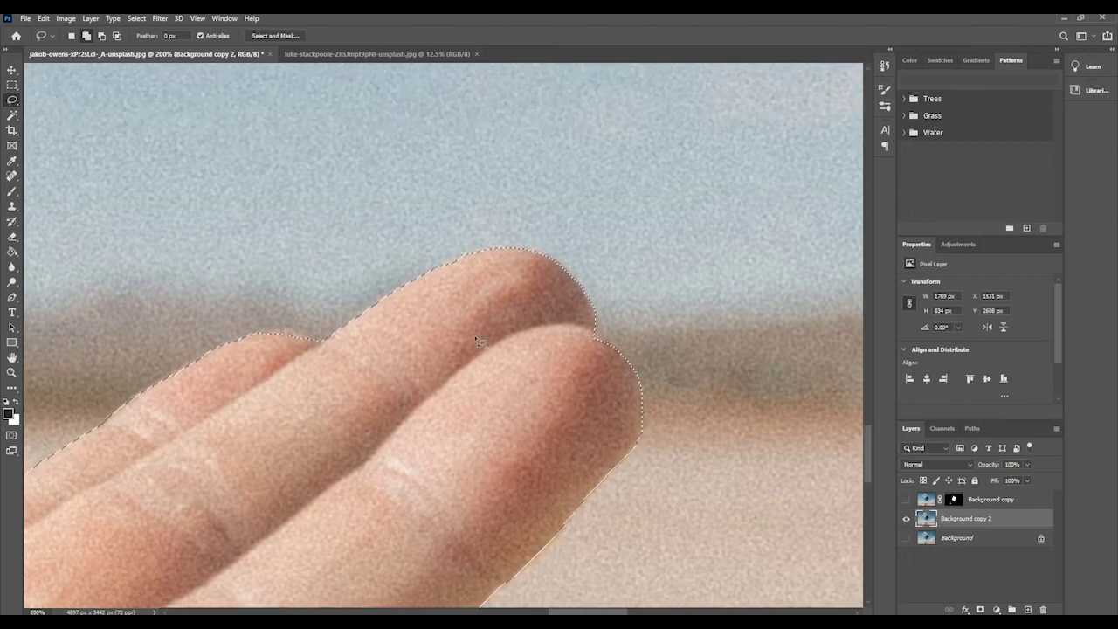
scroll(472, 349, "up", 1)
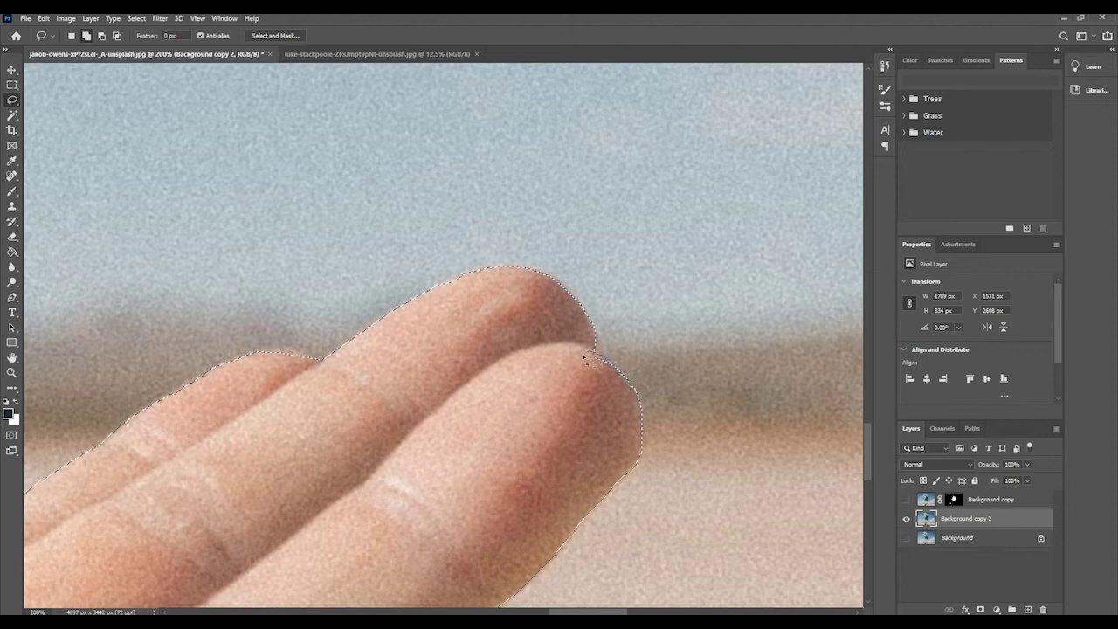
mouse_move(585, 356)
left_mouse_down()
mouse_move(633, 391)
mouse_move(393, 381)
mouse_move(592, 349)
mouse_move(420, 426)
mouse_move(613, 306)
mouse_move(359, 465)
mouse_move(453, 402)
left_mouse_up()
scroll(528, 371, "up", 1)
scroll(591, 349, "left", 3)
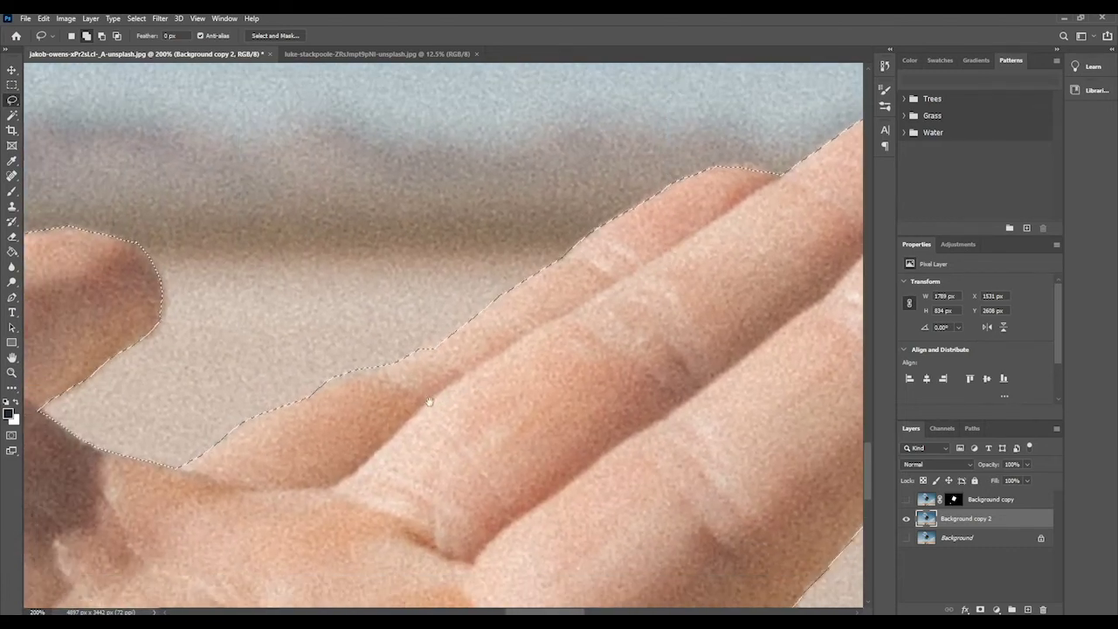
left_click(102, 37)
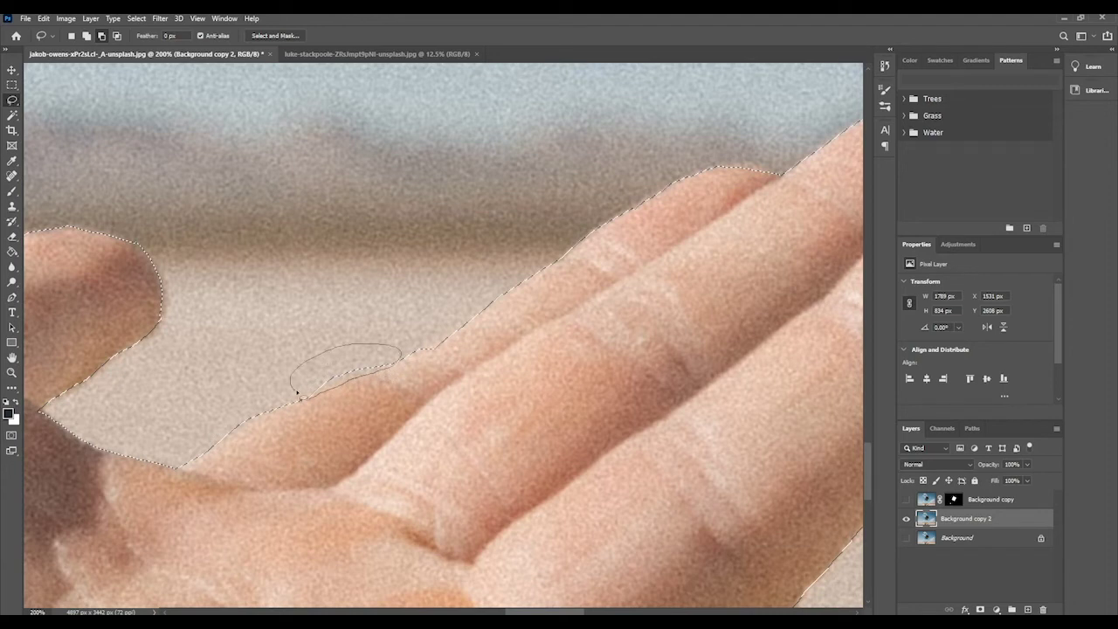
left_click_drag(312, 398, 314, 402)
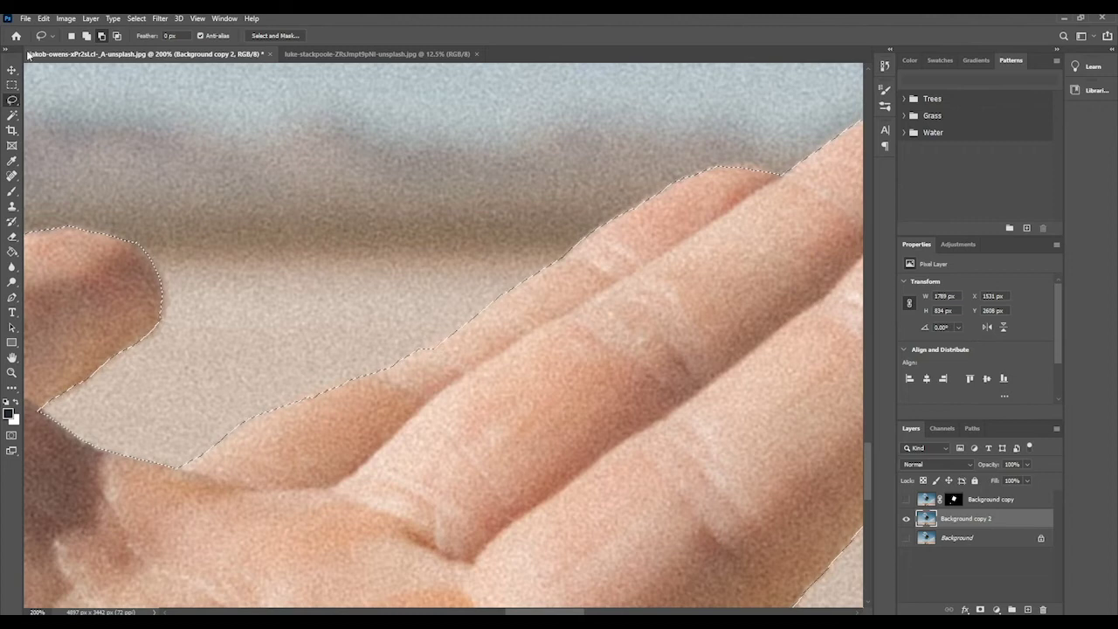
left_click(87, 35)
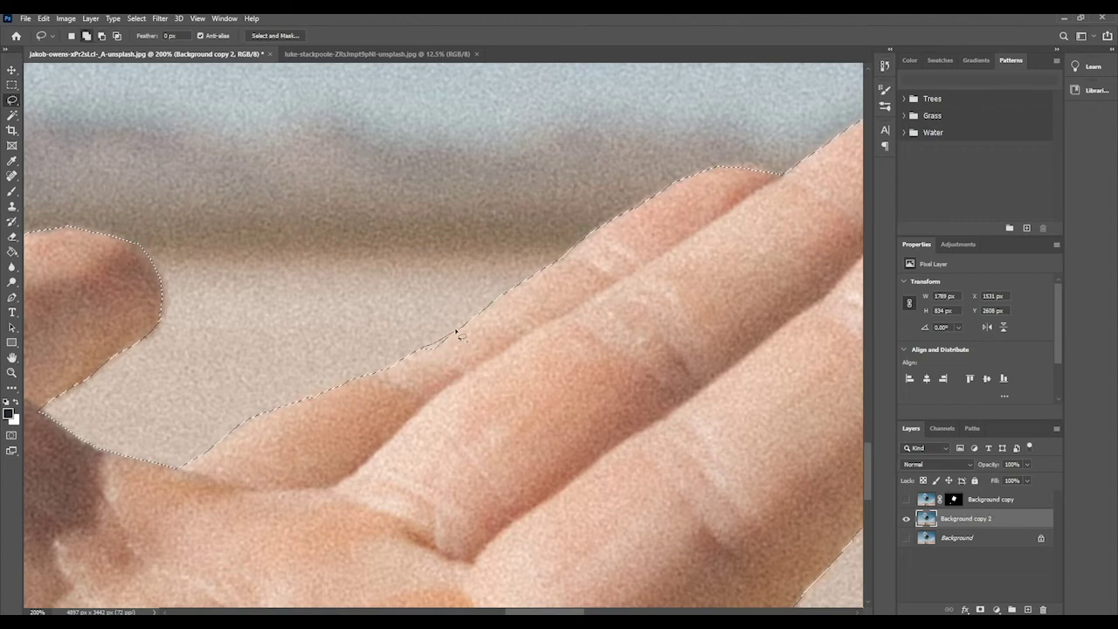
left_click_drag(411, 361, 413, 361)
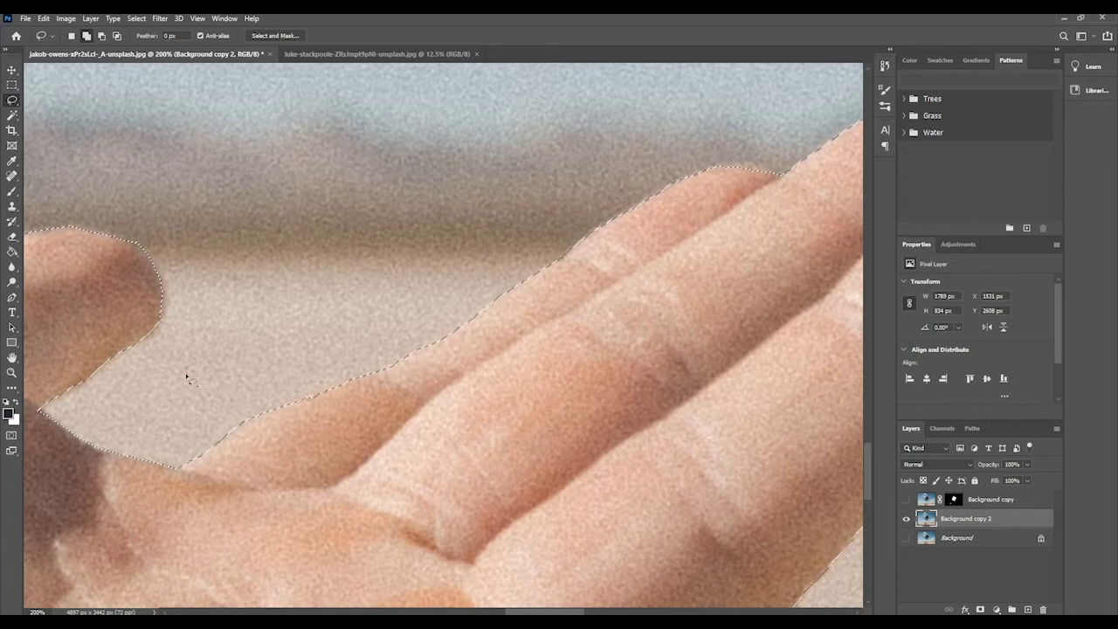
- Refine the selection around the short raised finger, subtracting the thin background excess above its tip with the Lasso
mouse_move(262, 353)
left_mouse_down()
mouse_move(332, 330)
mouse_move(465, 356)
left_mouse_up()
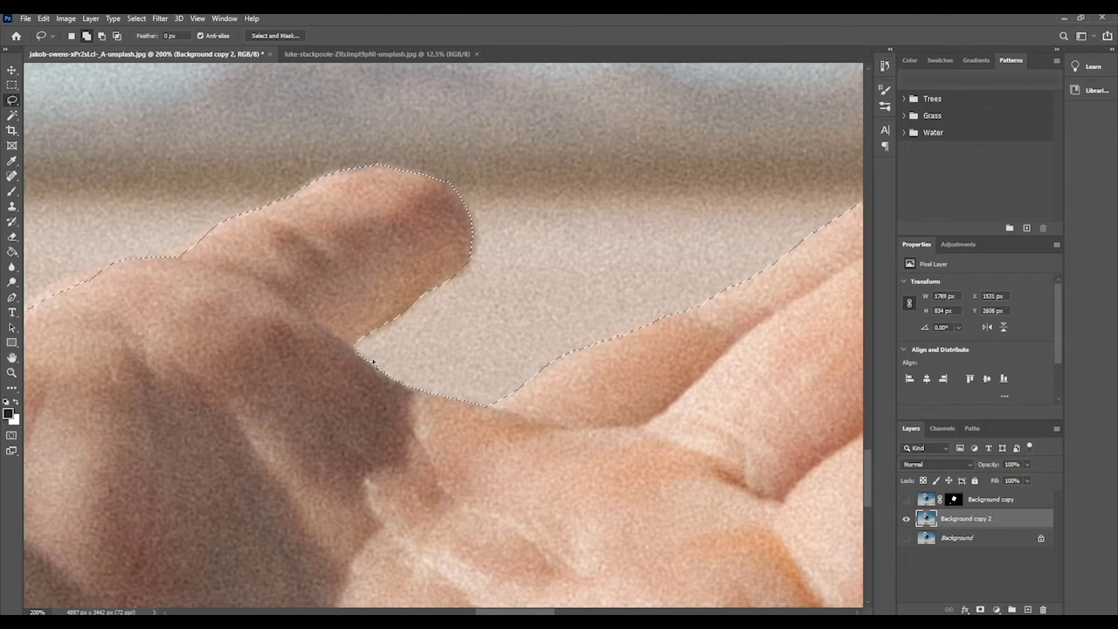
scroll(410, 336, "up", 2)
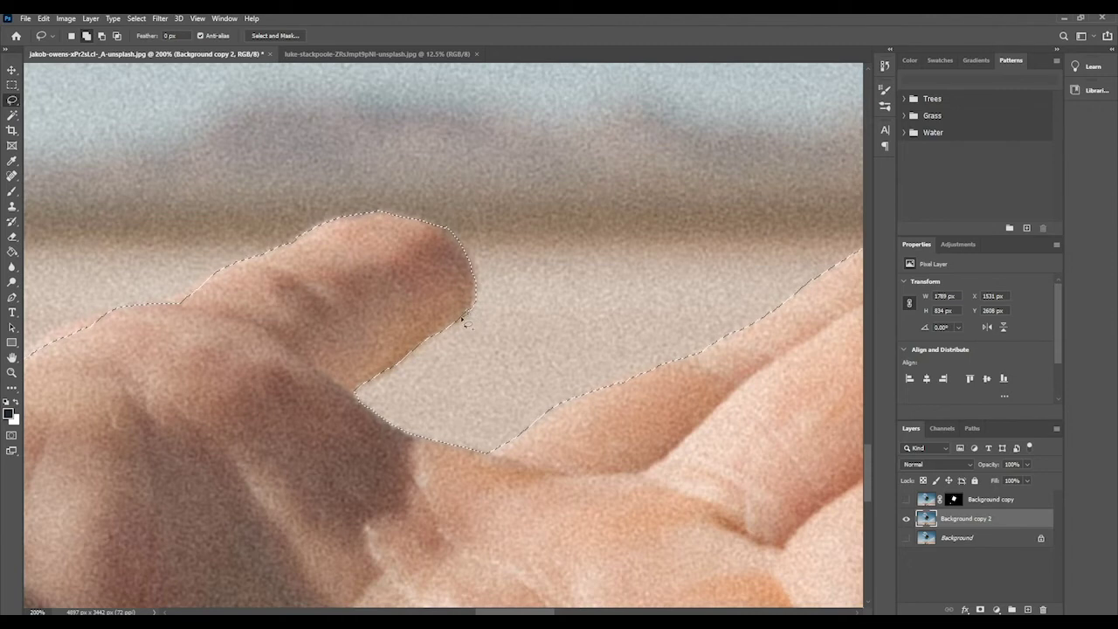
scroll(386, 328, "up", 1)
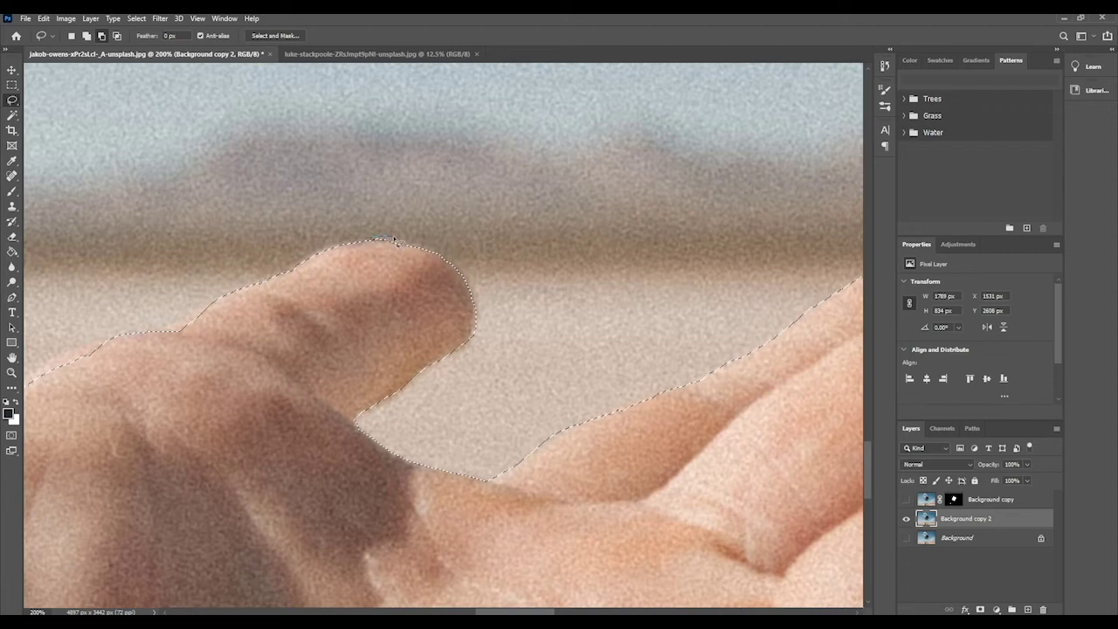
left_click(86, 36)
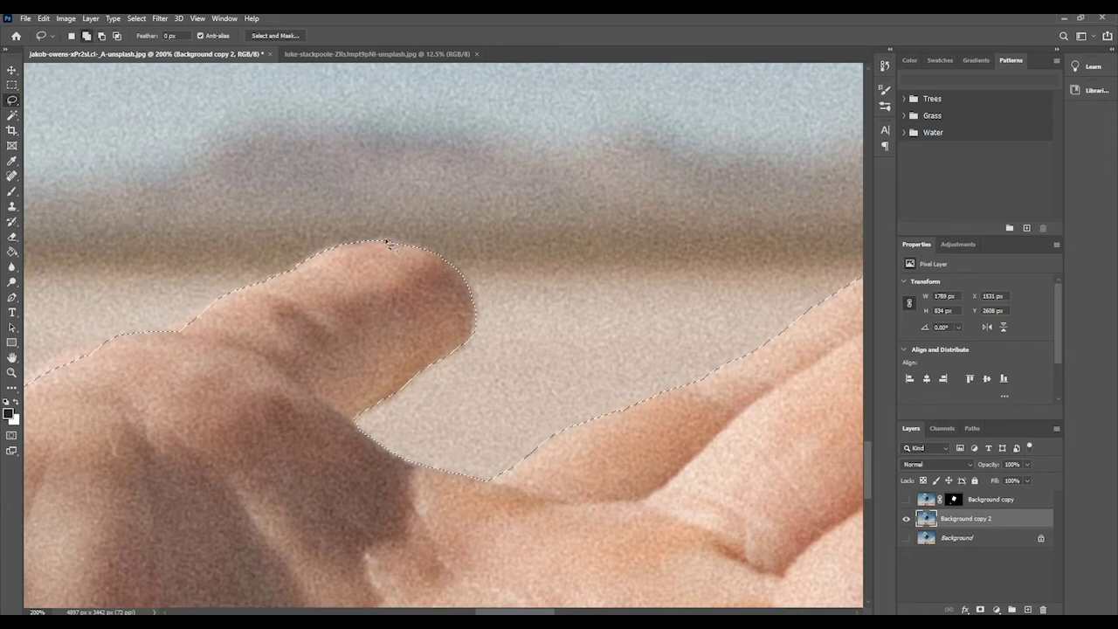
- Add the missed strips along the palm's upper edge between the short raised finger and the thumb with the Lasso
left_click_drag(274, 299, 444, 282)
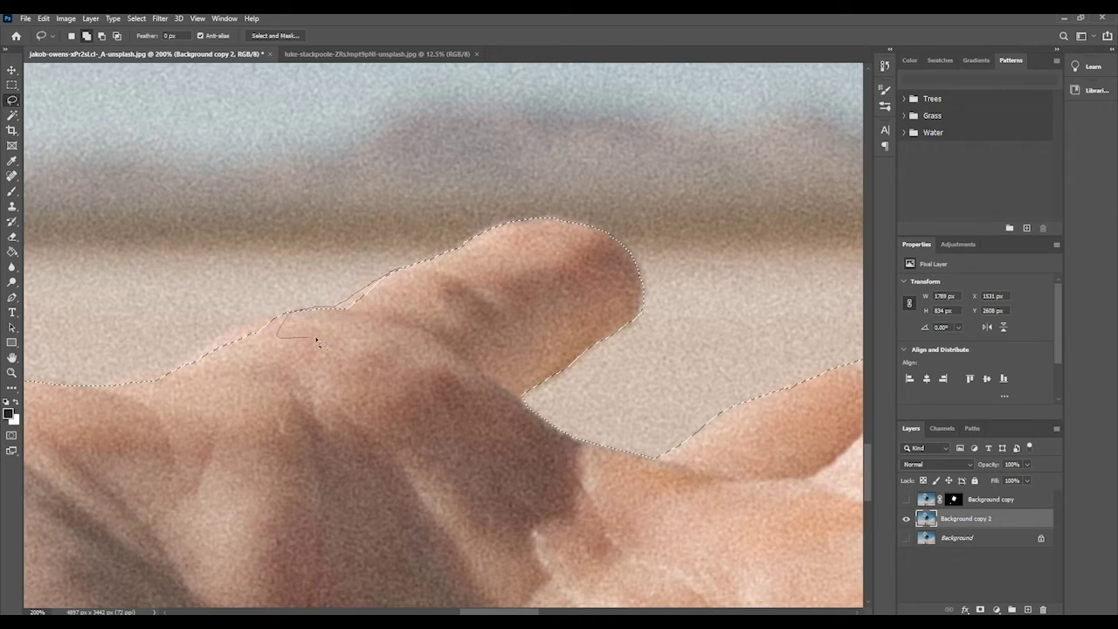
mouse_move(411, 275)
left_mouse_down()
mouse_move(399, 341)
mouse_move(510, 253)
left_mouse_up()
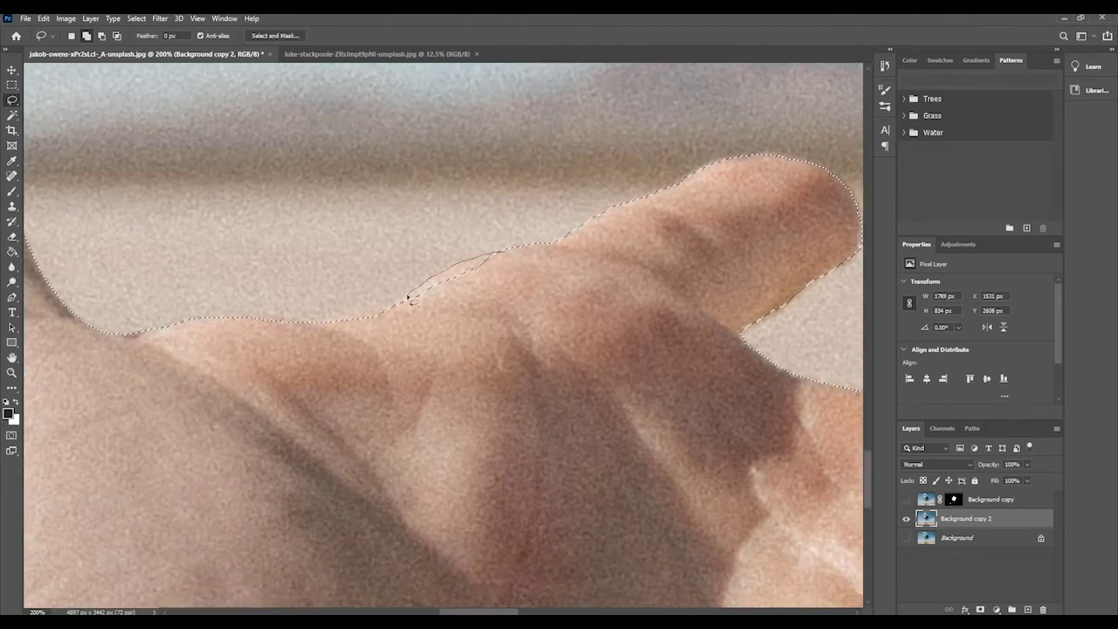
left_click_drag(505, 254, 504, 254)
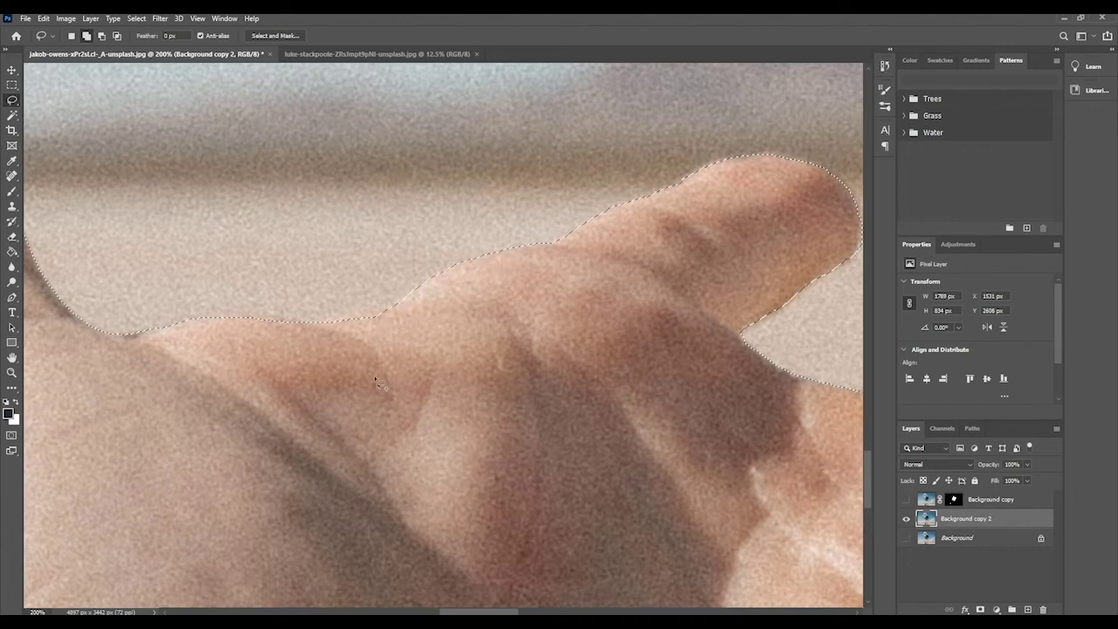
mouse_move(413, 305)
left_mouse_down()
mouse_move(601, 260)
mouse_move(561, 267)
left_mouse_up()
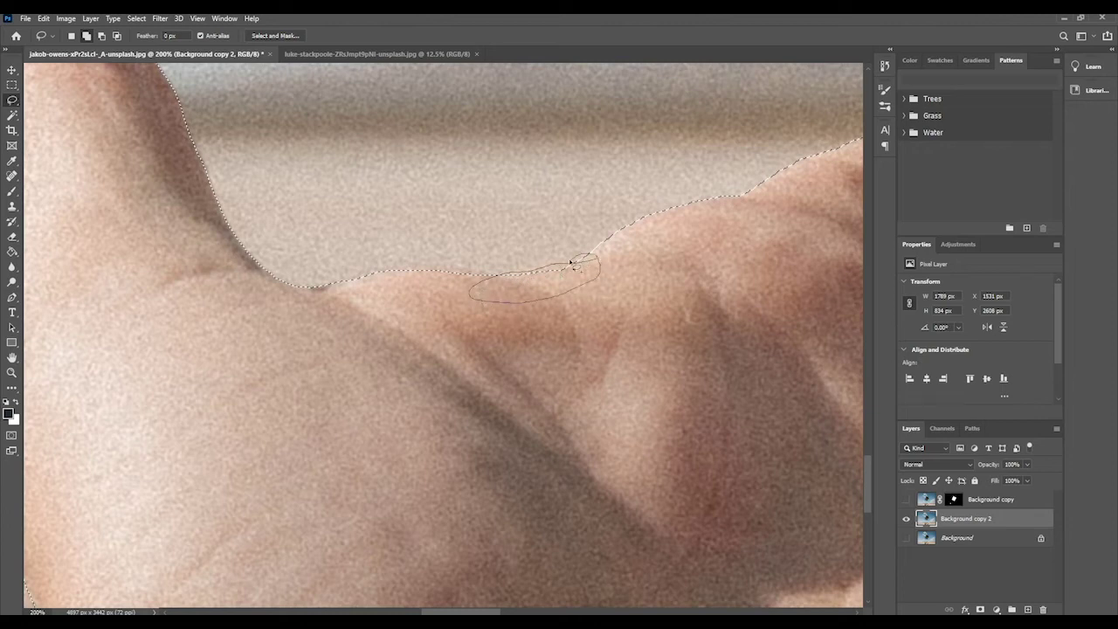
left_click_drag(572, 262, 574, 257)
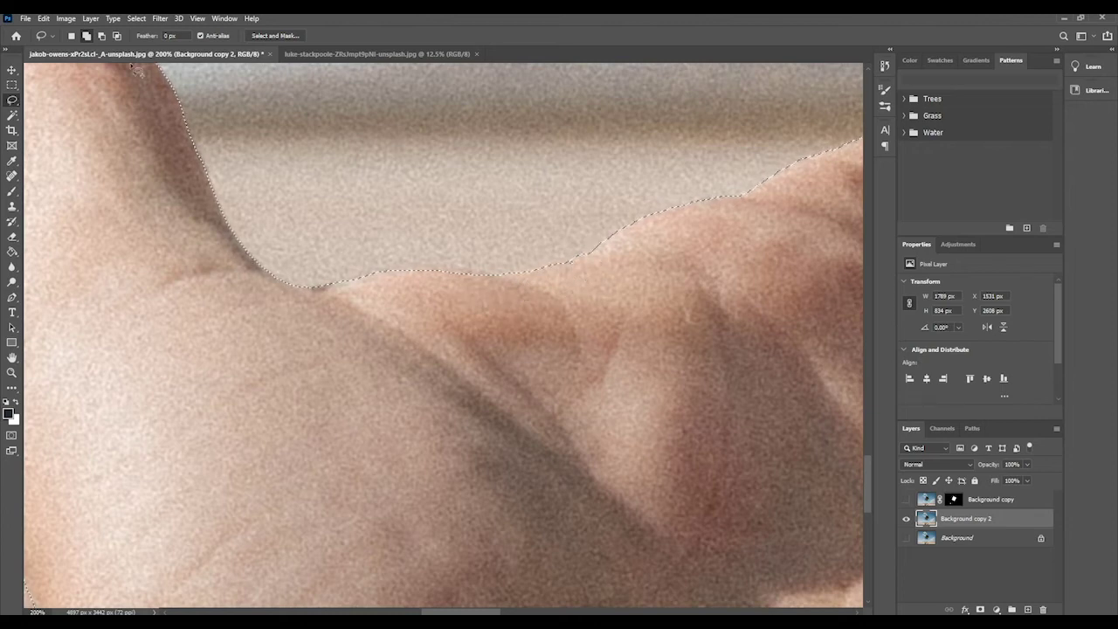
- Refine the selection at the dip in the palm's upper edge, subtracting a small patch and adding the cut-out skin back
left_click(101, 36)
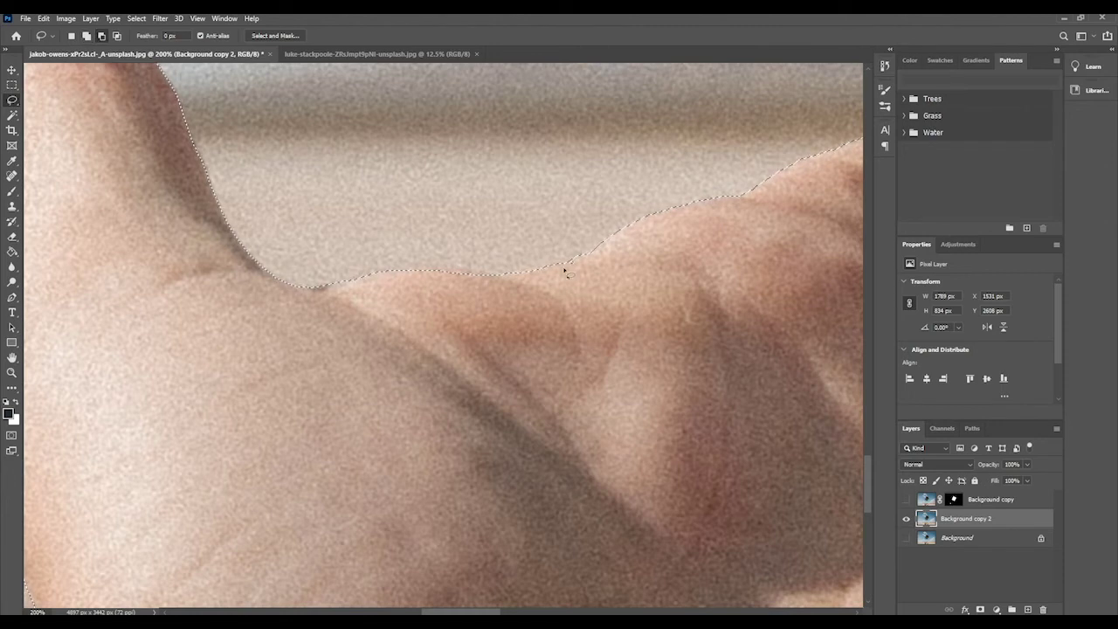
left_click_drag(557, 273, 559, 271)
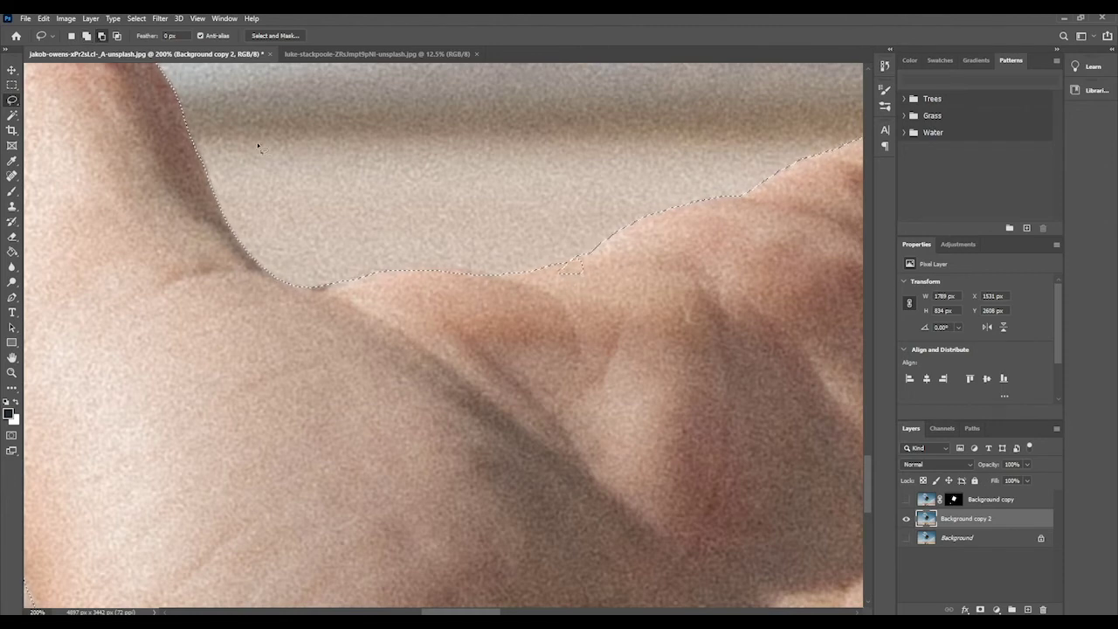
left_click(90, 36)
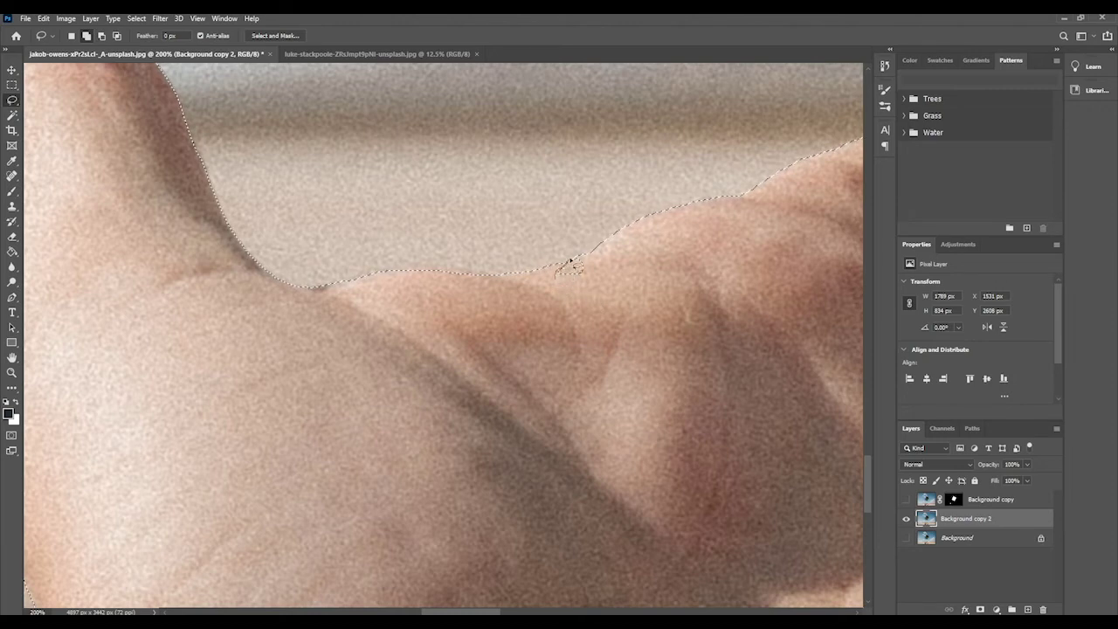
left_click_drag(560, 293, 559, 277)
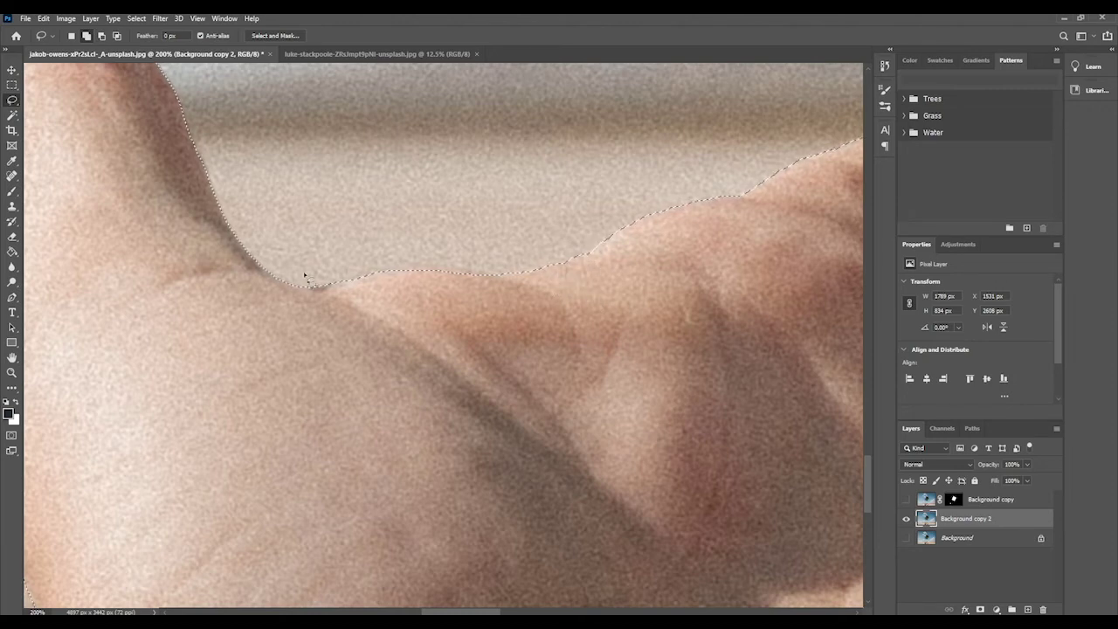
- Subtract the excess background beside the thumb's tip from the selection with the Lasso
mouse_move(350, 305)
left_mouse_down()
mouse_move(557, 403)
mouse_move(405, 303)
mouse_move(421, 310)
mouse_move(449, 291)
left_mouse_up()
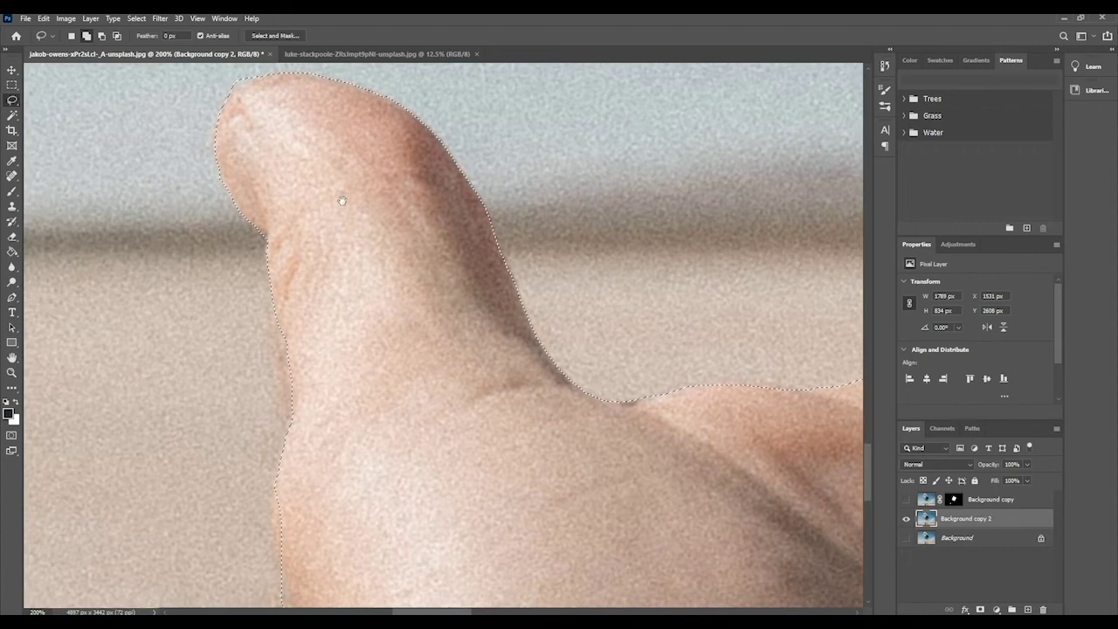
left_click_drag(336, 182, 361, 256)
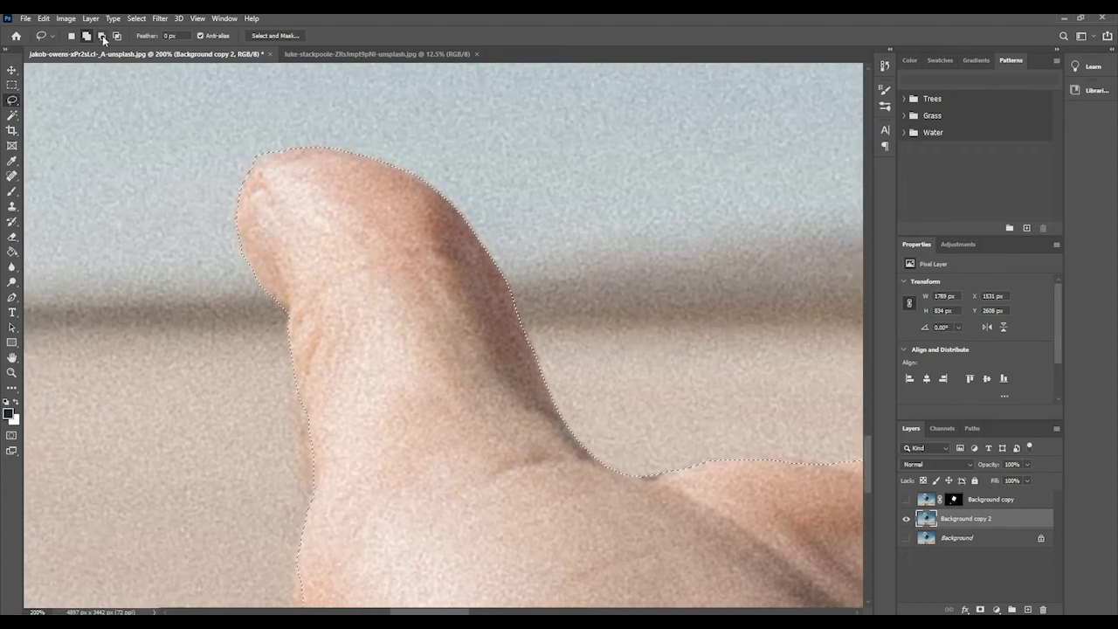
key("alt")
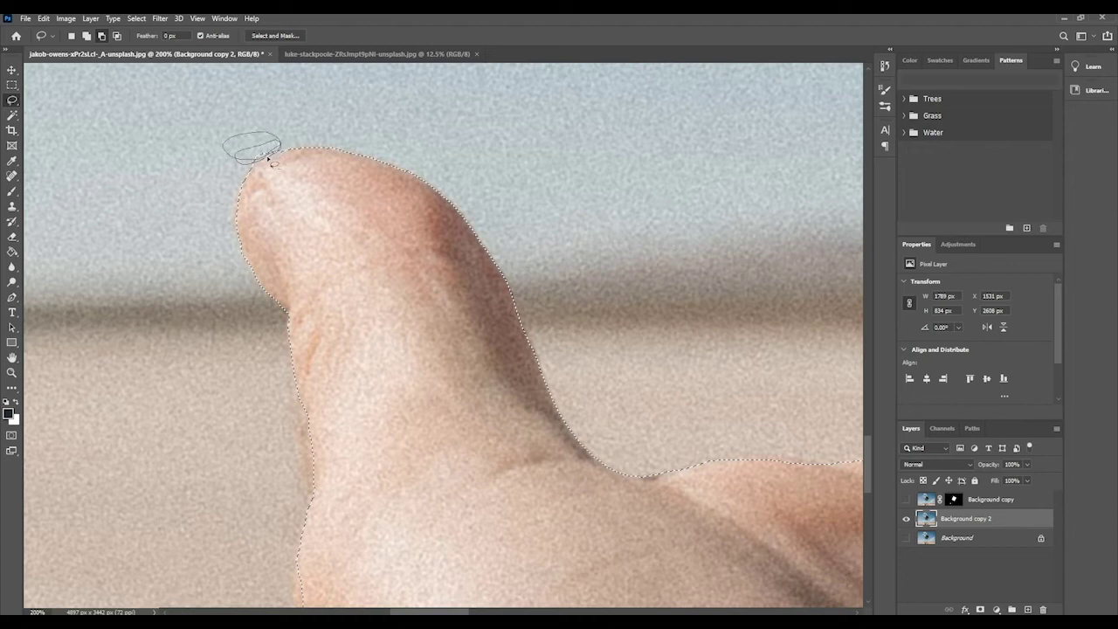
left_click_drag(252, 162, 252, 161)
scroll(288, 218, "up", 1)
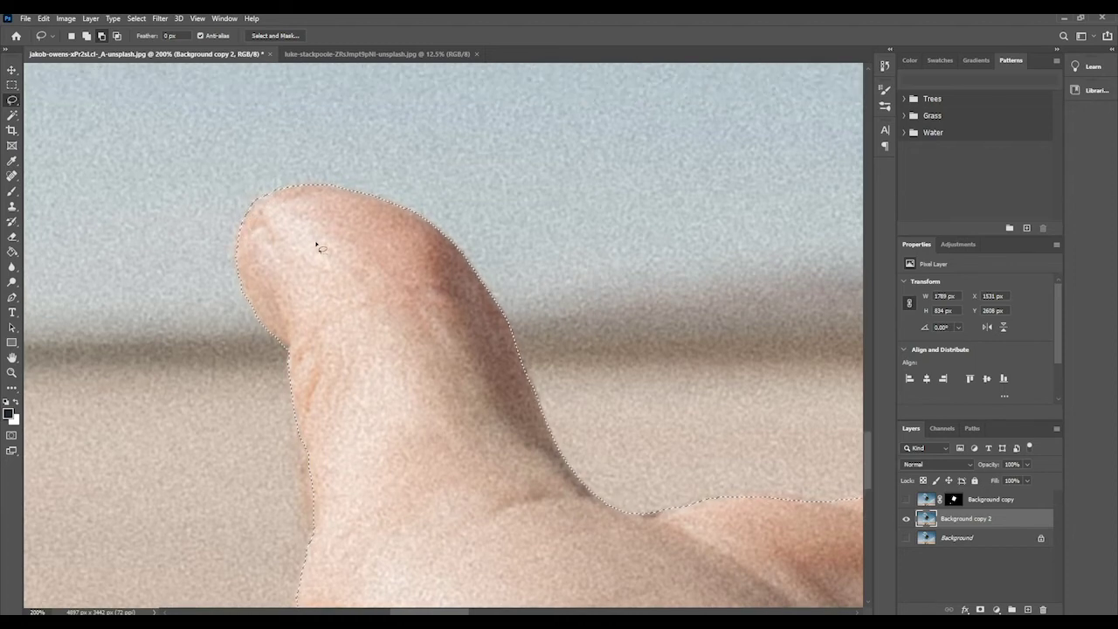
- Subtract the excess background along the hand's outer edge below the thumb with the Lasso
scroll(339, 269, "down", 2)
scroll(339, 269, "down", 5)
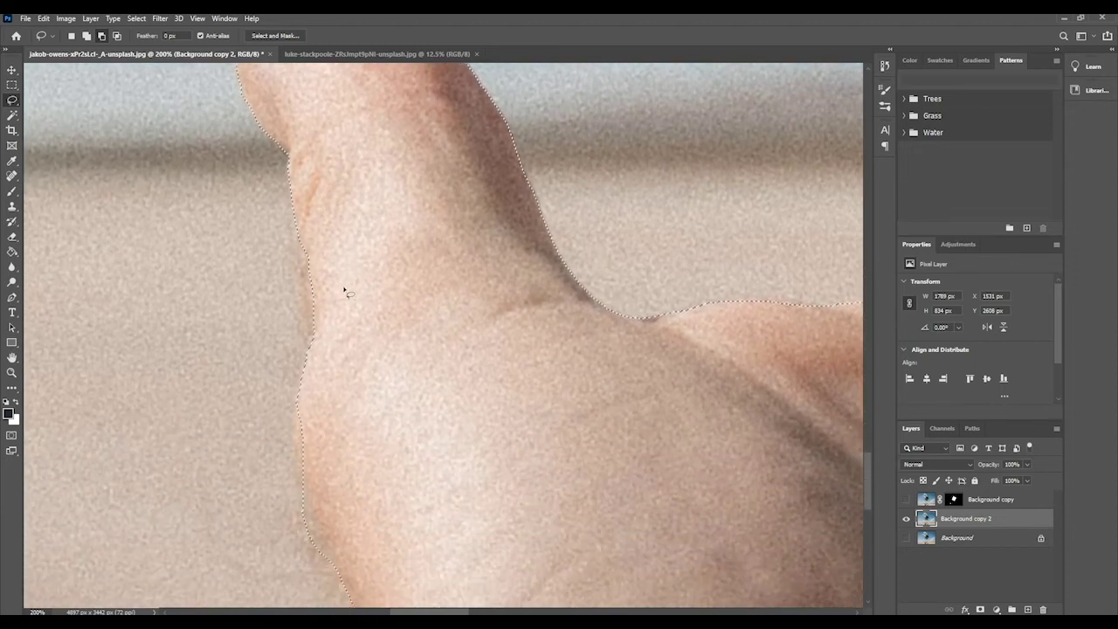
scroll(356, 303, "down", 3)
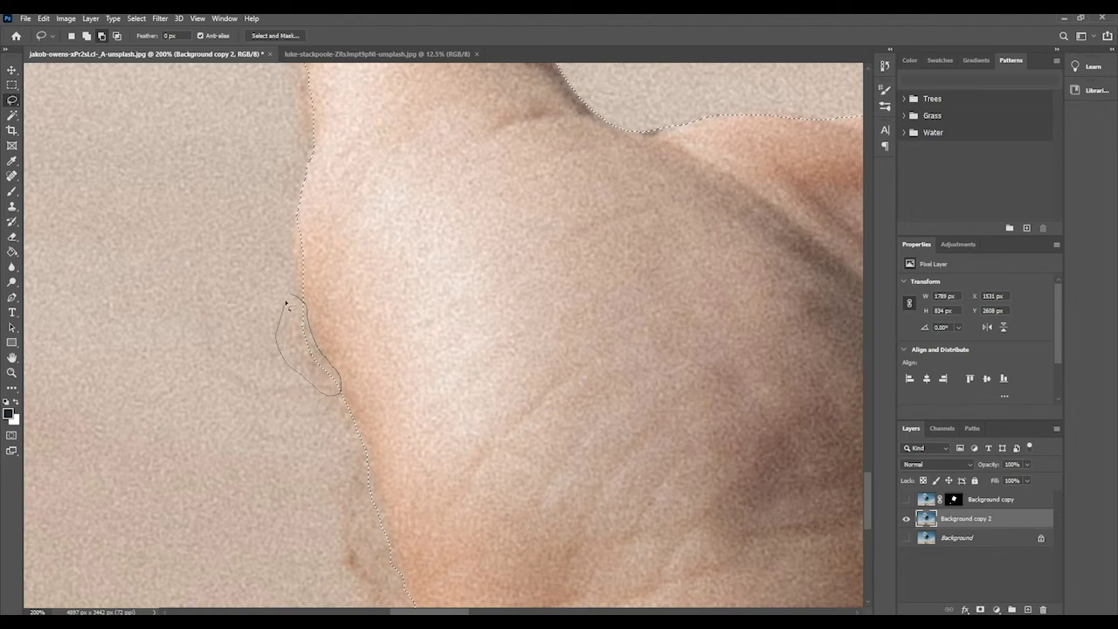
left_click_drag(286, 303, 288, 306)
- Subtract the remaining background slivers along the wrist's outer edge, down towards the image's bottom edge, with the Lasso
scroll(350, 349, "down", 4)
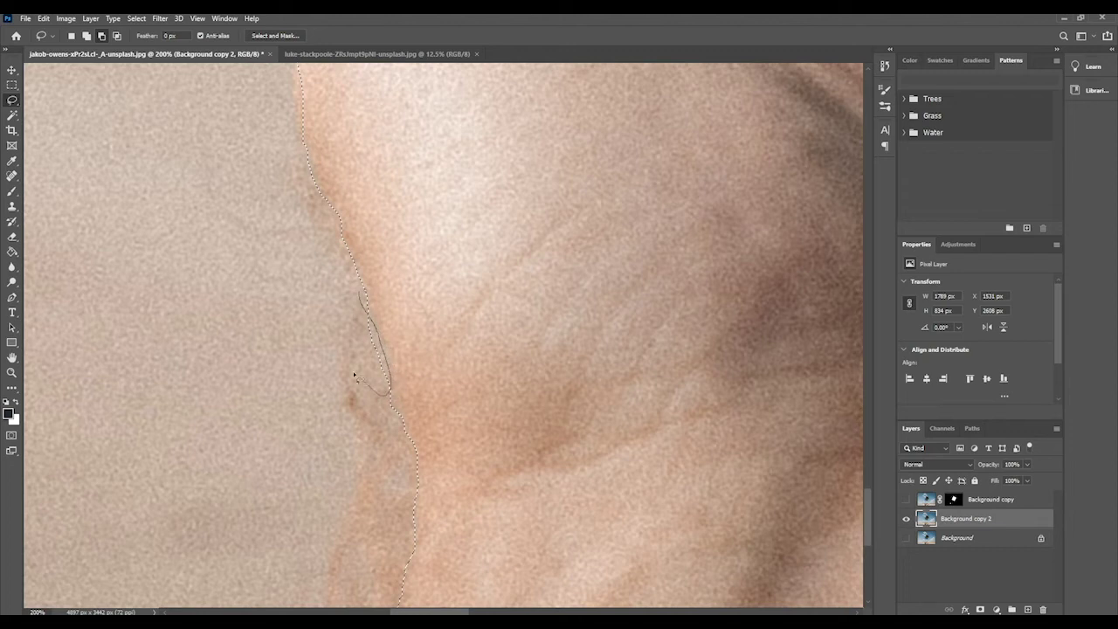
left_click_drag(354, 297, 352, 299)
scroll(393, 340, "down", 3)
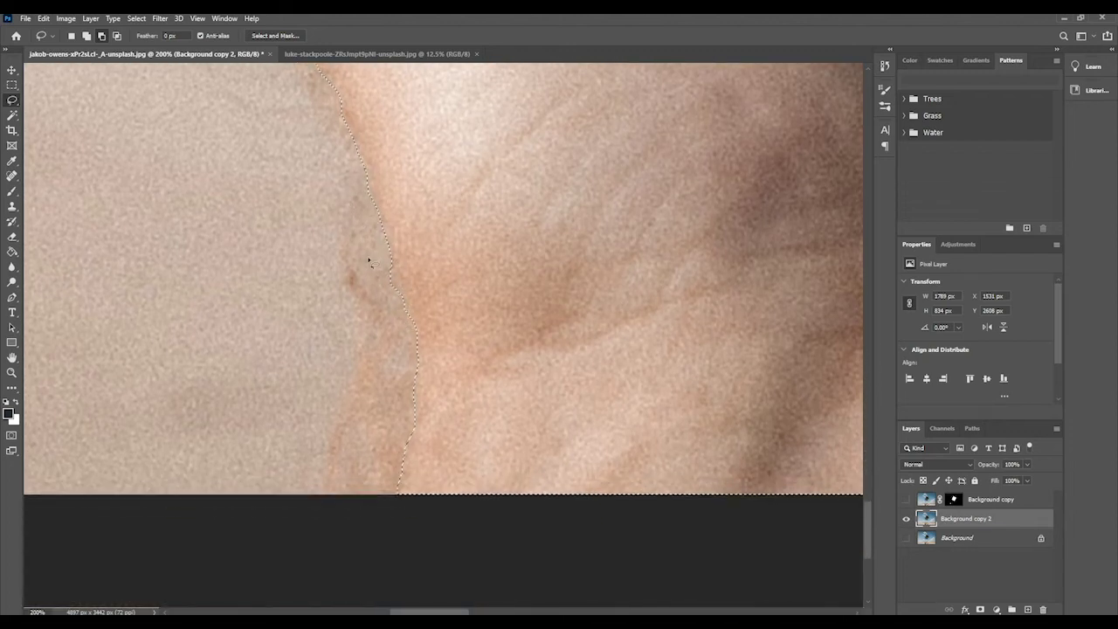
left_click_drag(389, 310, 379, 262)
left_click_drag(395, 303, 389, 310)
scroll(375, 310, "down", 2)
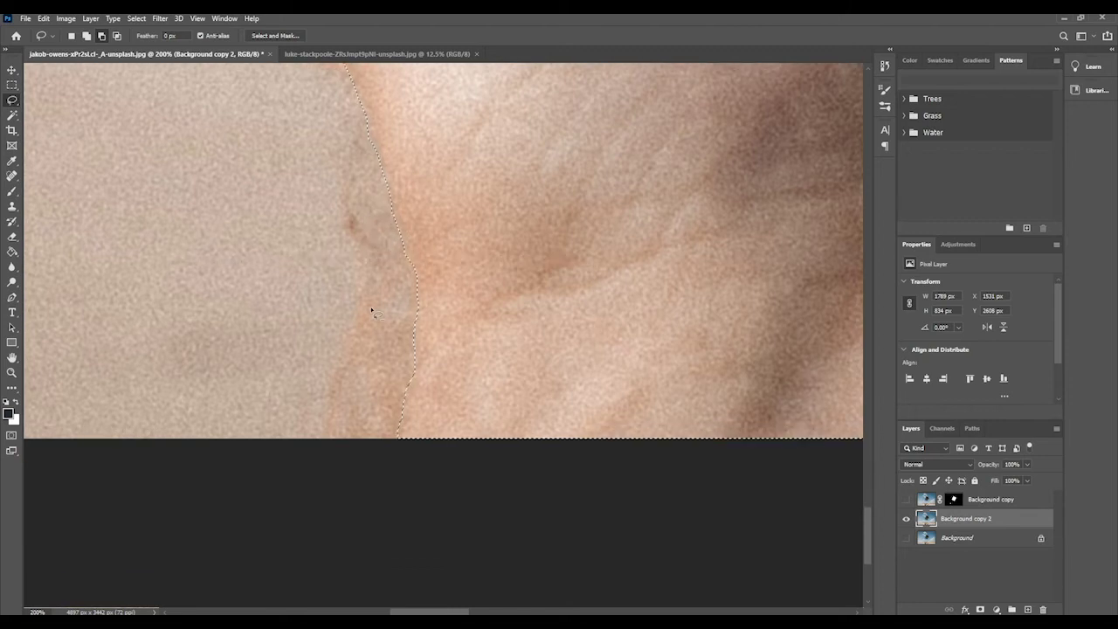
- Zoom out to 50% and turn the hand selection into a layer mask on Background copy 2
scroll(371, 312, "down", 3)
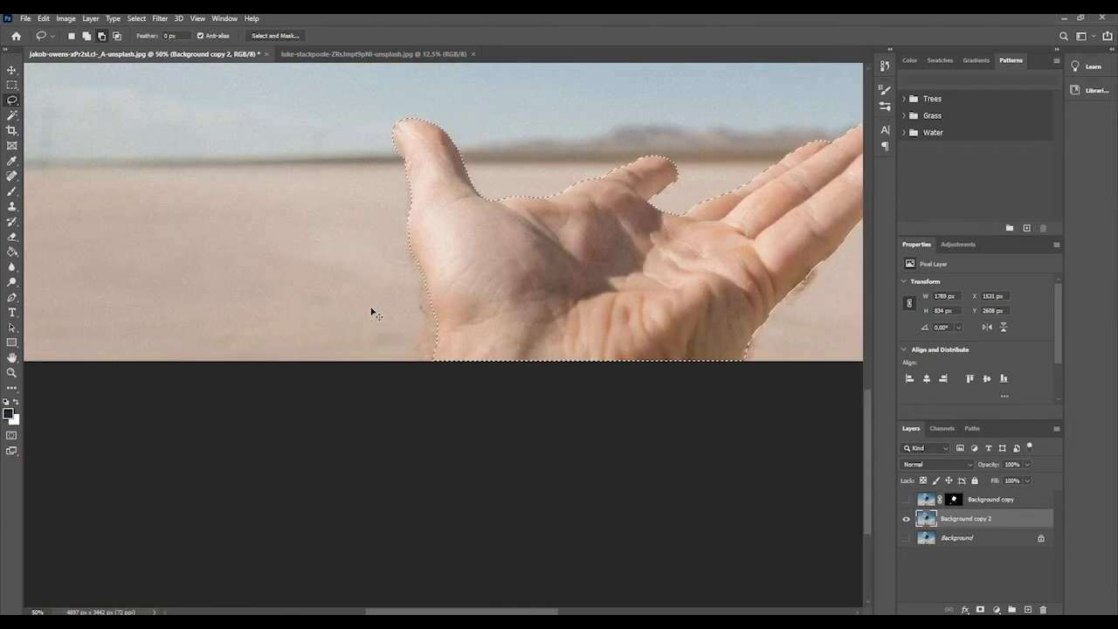
scroll(443, 328, "down", 1)
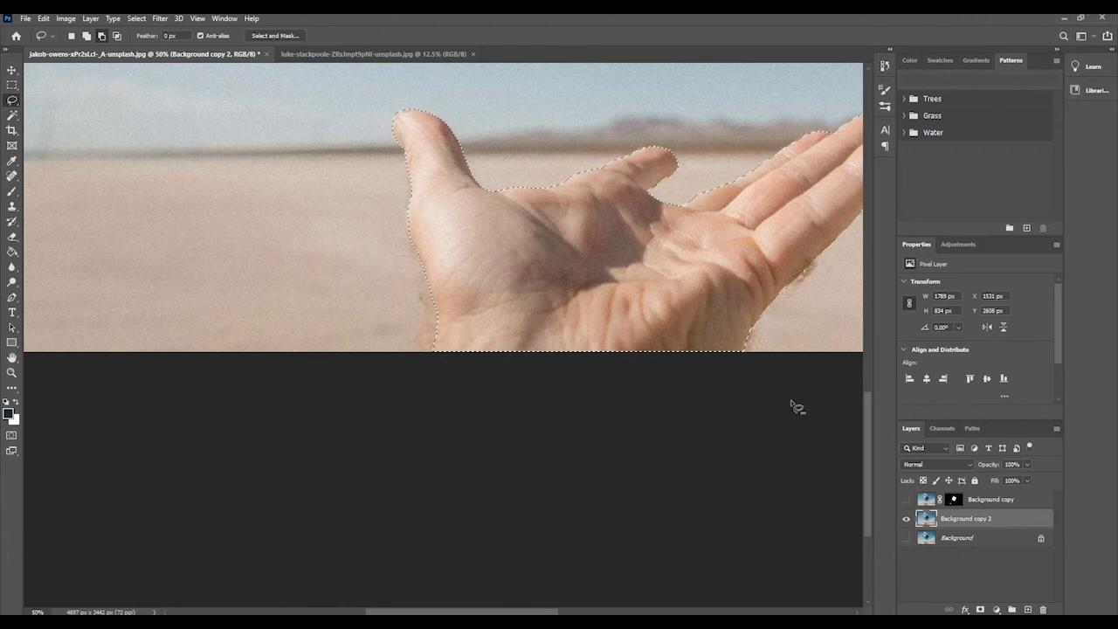
left_click(980, 608)
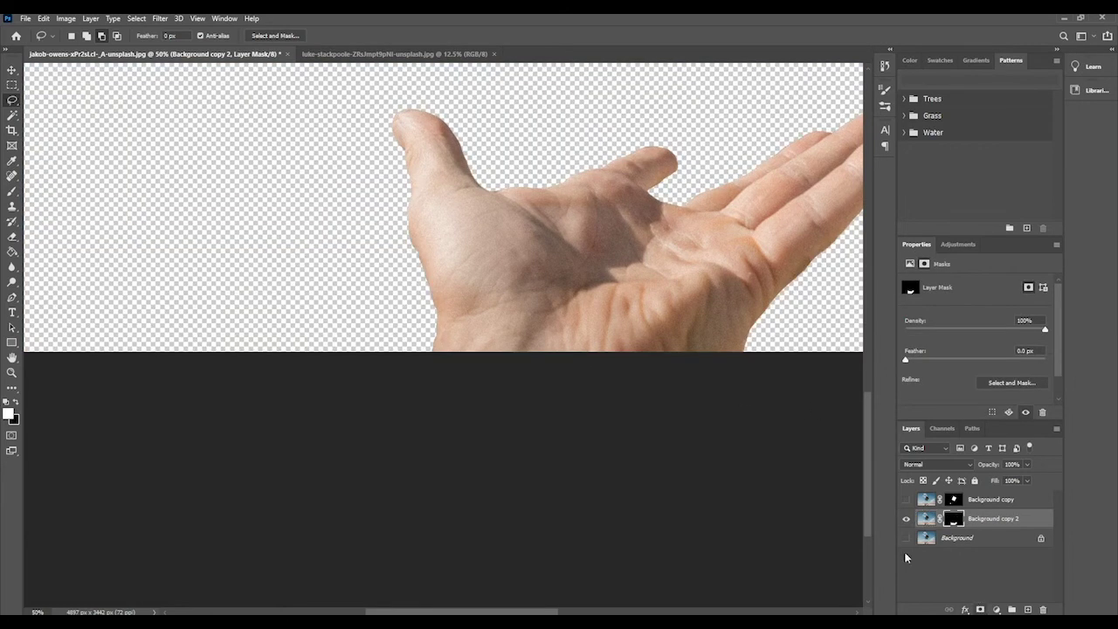
- Rename the layer Background copy 2 to "Hand" and Background copy to "cassette"
double_click(996, 519)
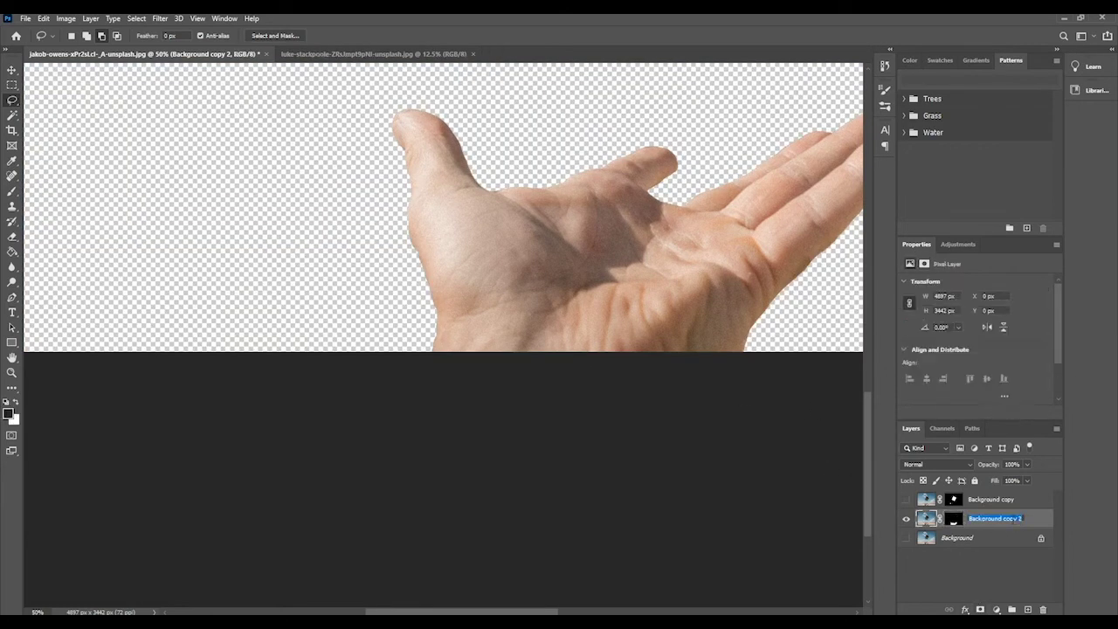
type("Hand")
double_click(986, 500)
type("cast")
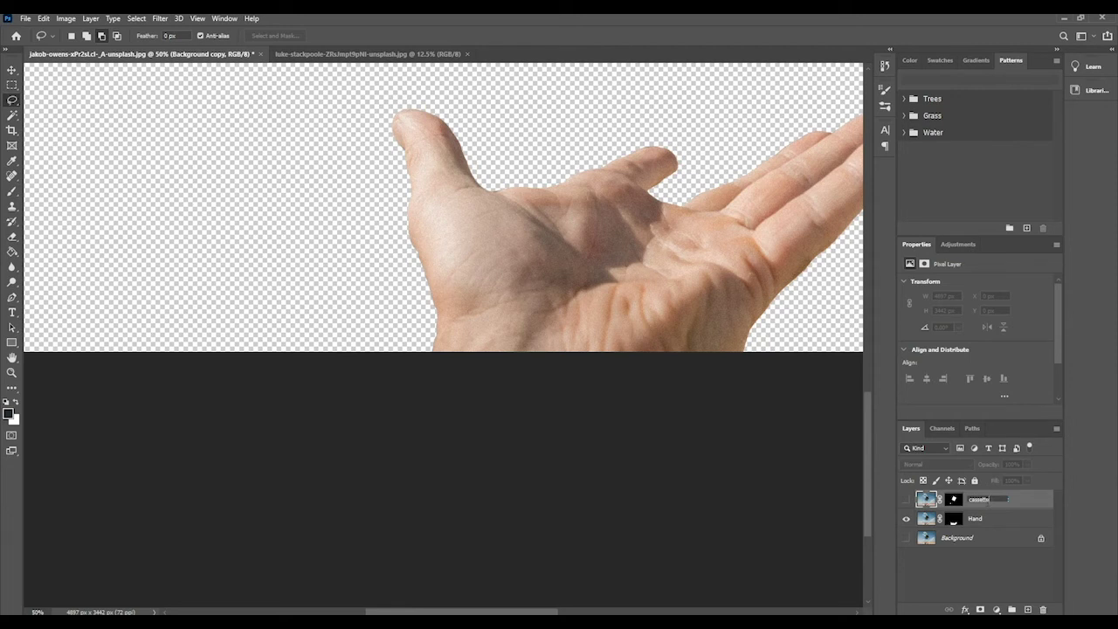
key("Return")
- Zoom out to 25% to fit the whole image, show the cassette layer and hide the Hand layer
scroll(836, 552, "up", 3)
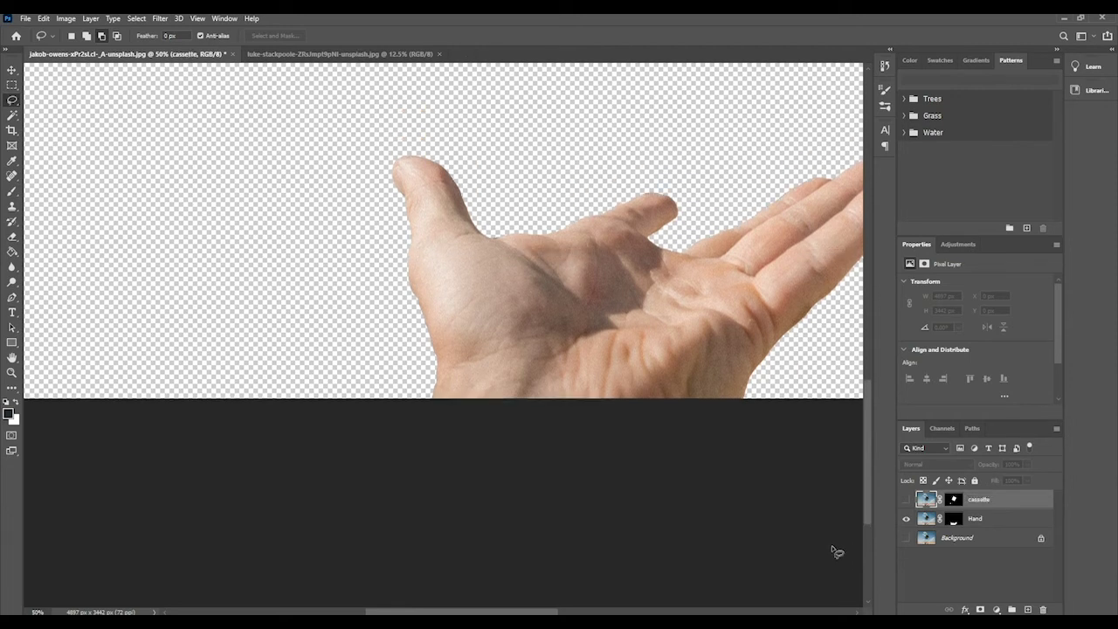
scroll(834, 550, "up", 5)
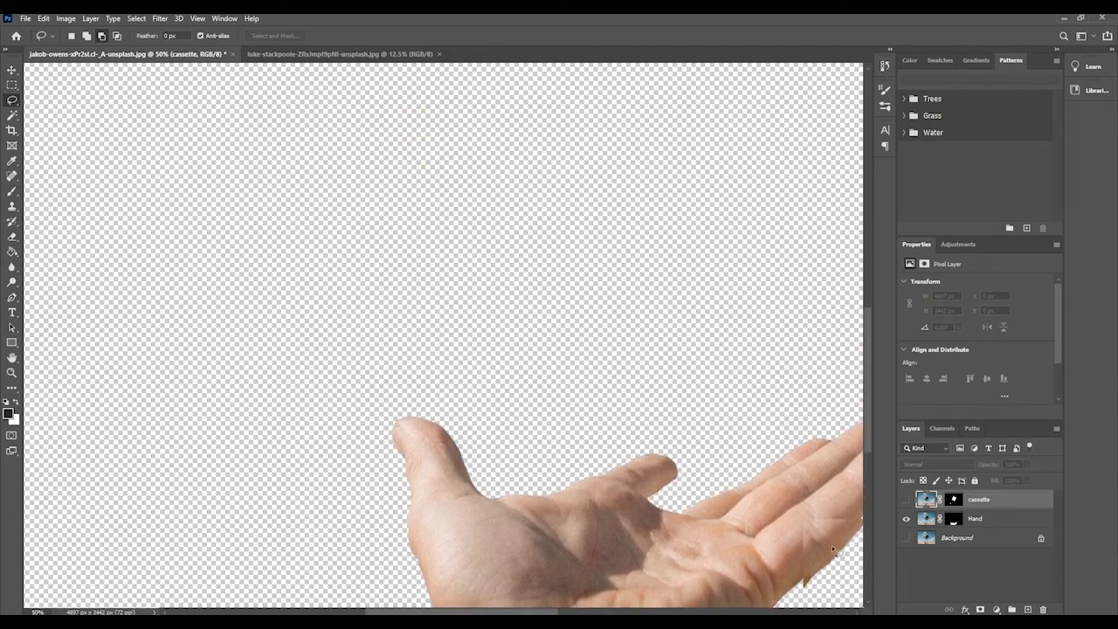
key("ctrl+minus")
key("ctrl+minus")
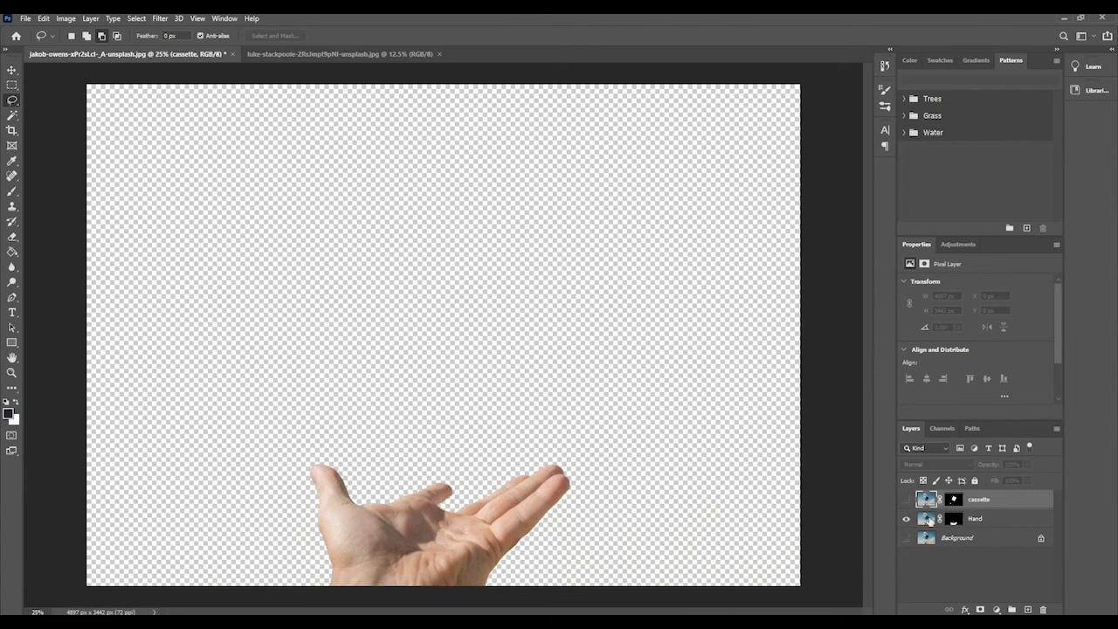
left_click(907, 498)
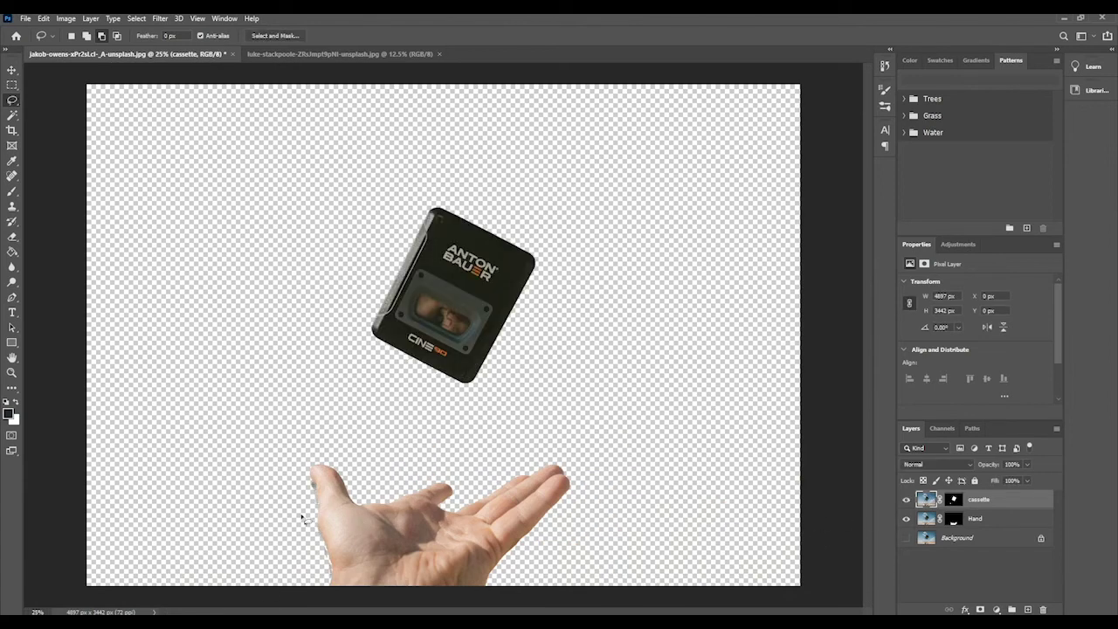
left_click(907, 518)
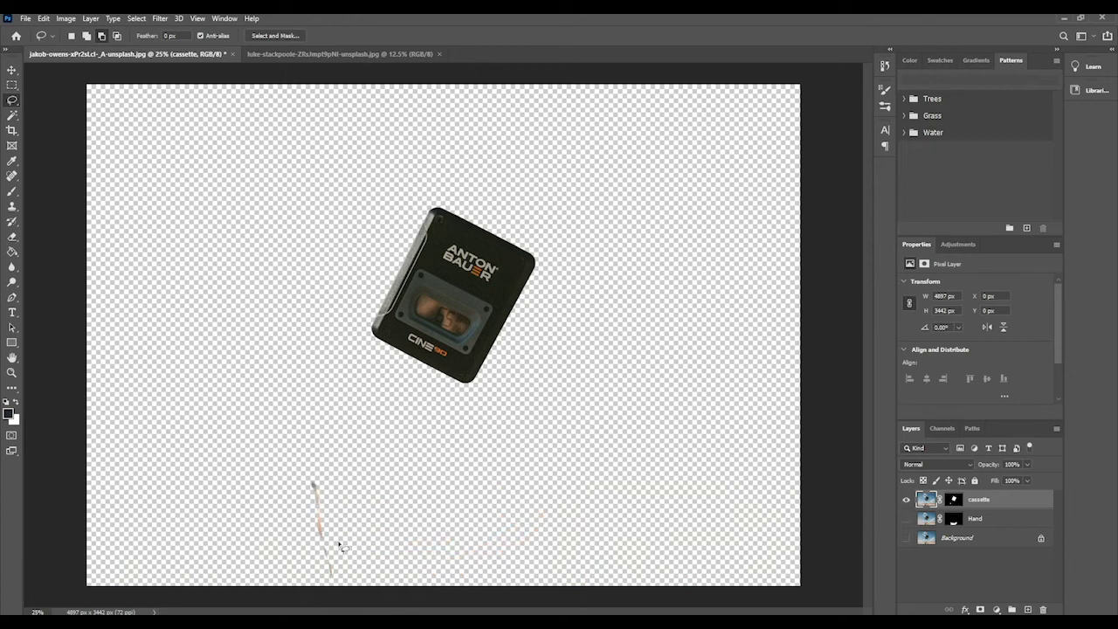
- Paint black with the Brush on the cassette layer's mask over the stray streak below the battery, and show the Hand layer again
left_click(954, 500)
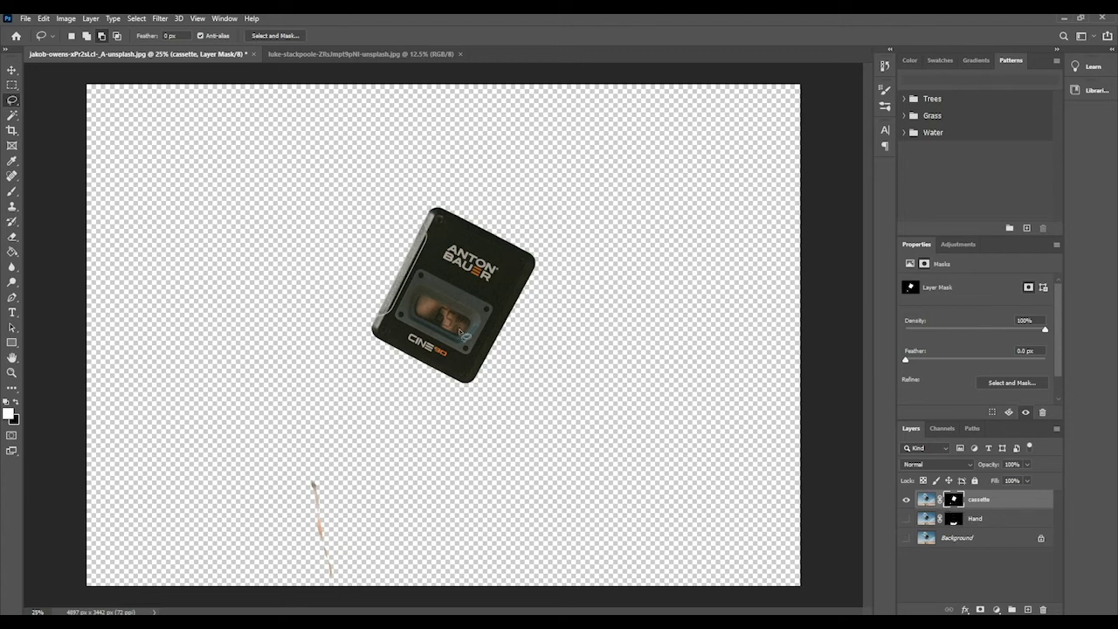
left_click(12, 191)
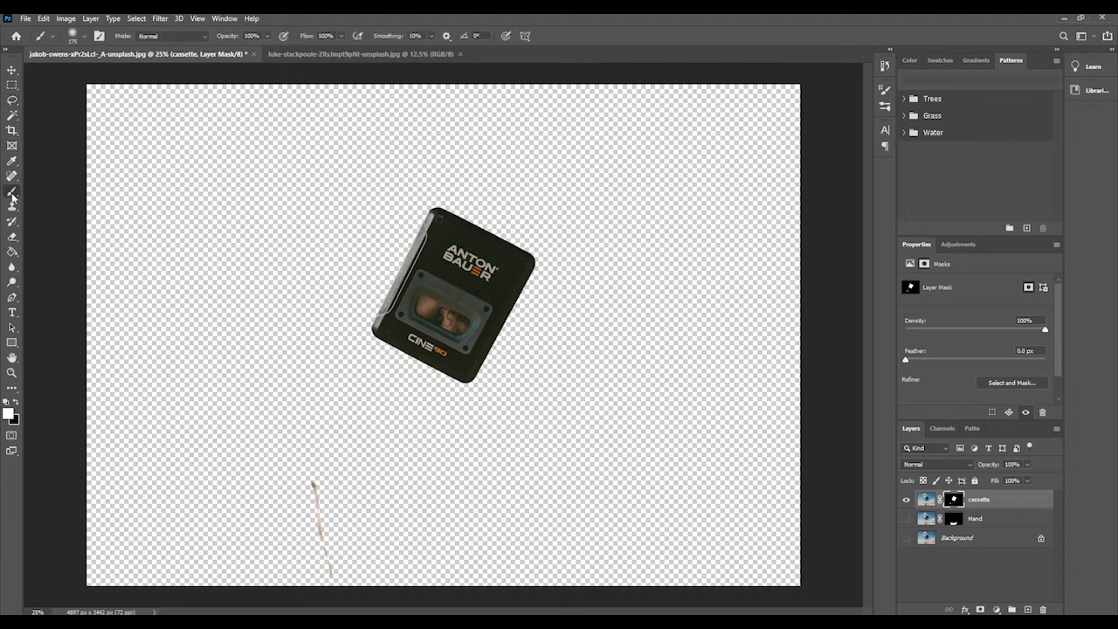
left_click(16, 402)
left_click(16, 402)
left_click(16, 401)
left_click(15, 401)
left_click(15, 401)
left_click_drag(313, 482, 324, 591)
left_click(906, 519)
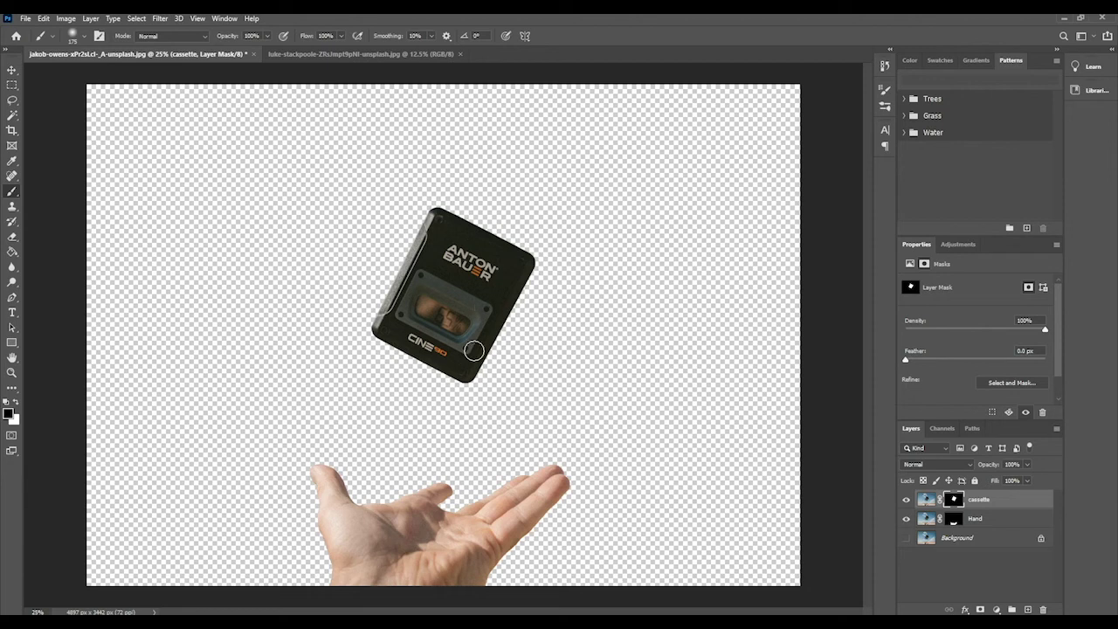
- Copy the cassette and Hand layers together from the battery image into the road photo document
left_click(293, 55)
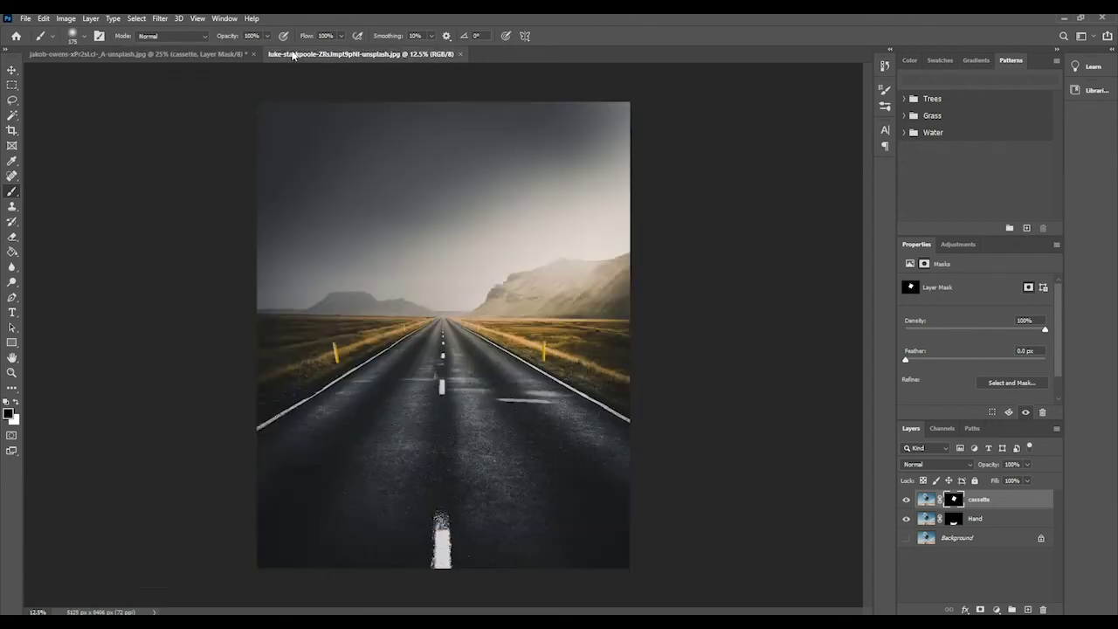
left_click(111, 55)
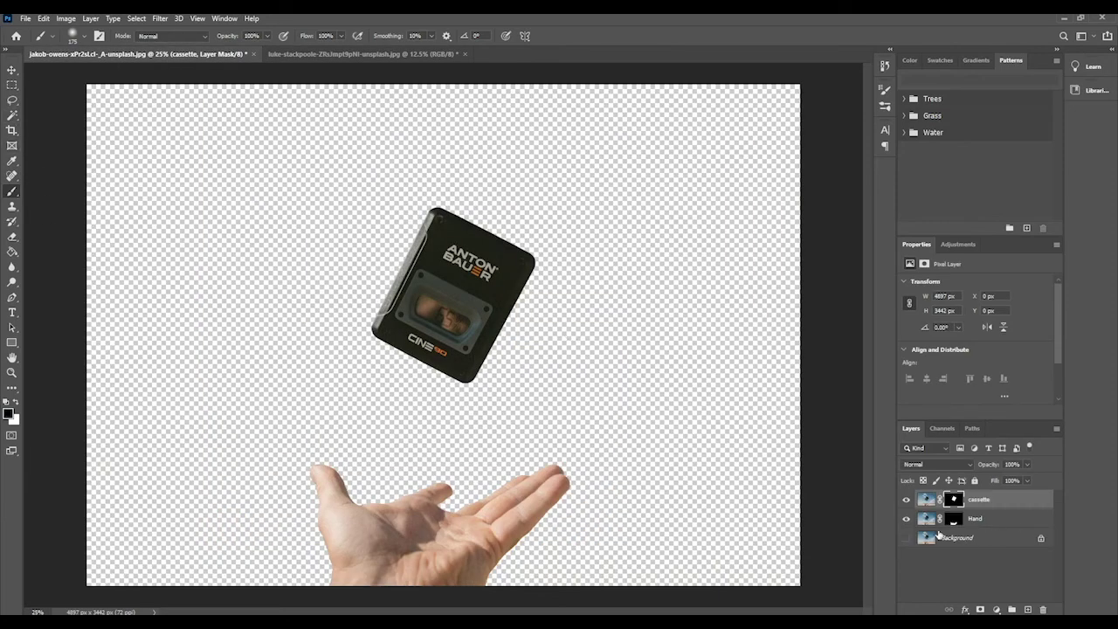
left_click(993, 524, "shift")
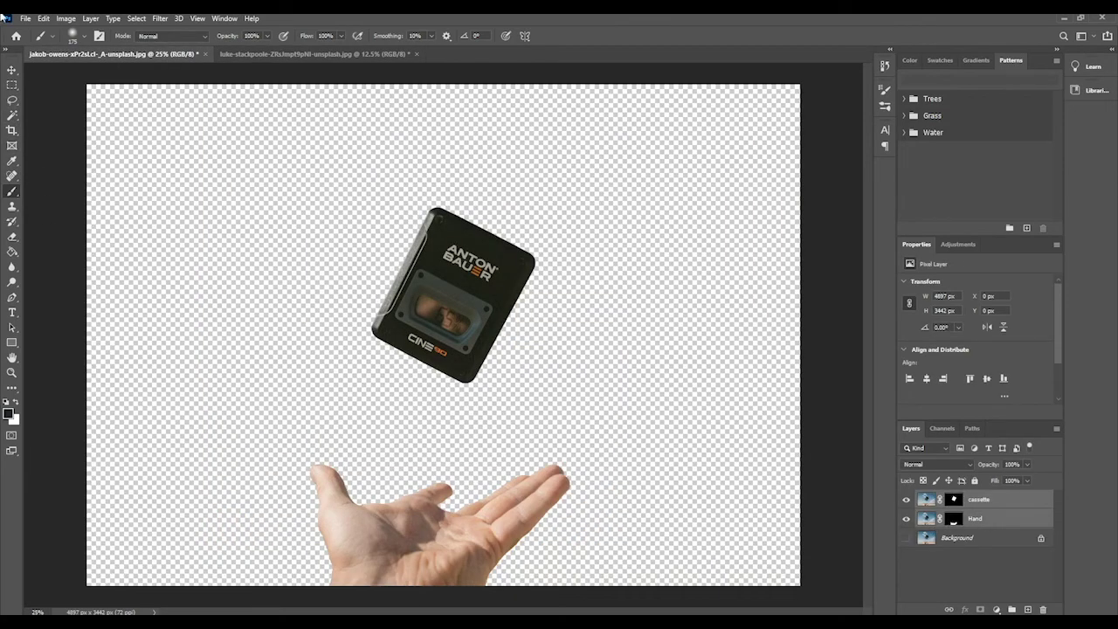
left_click(12, 71)
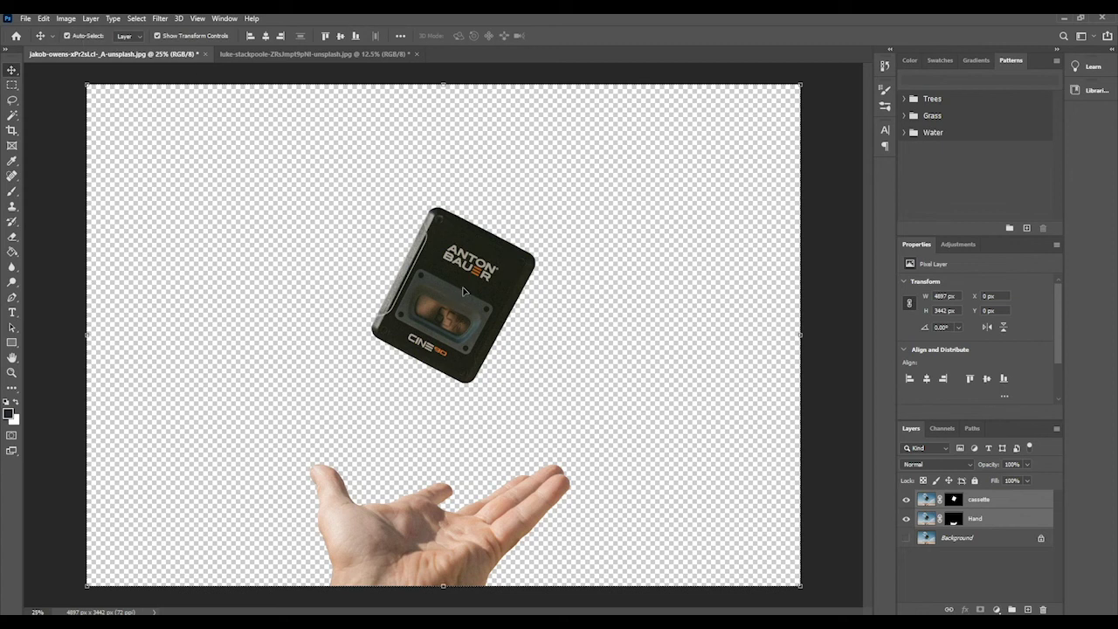
left_click_drag(466, 287, 441, 437)
- Enlarge the copied cassette and Hand layers to about 186% wide and 192% high, with the wrist at the road photo's lower edge
key("ctrl+t")
left_click_drag(603, 317, 762, 196)
left_click_drag(248, 196, 96, 83)
left_click_drag(408, 268, 418, 261)
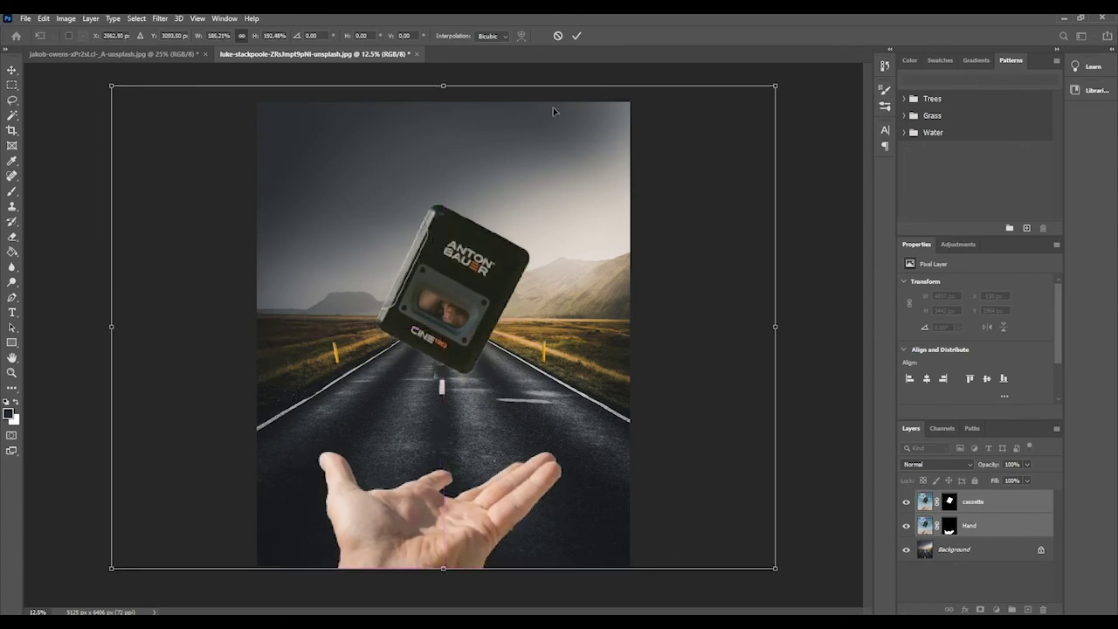
left_click(577, 36)
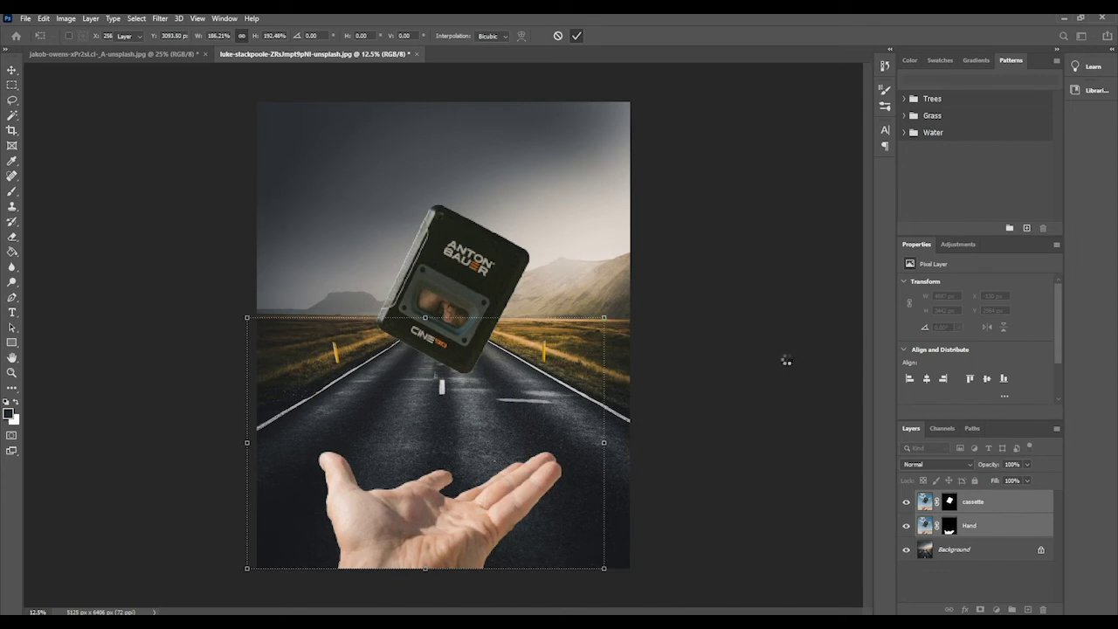
- Examine the cutout edges of the hand and the battery against the road background at up to 33.3% zoom
key("ctrl+t")
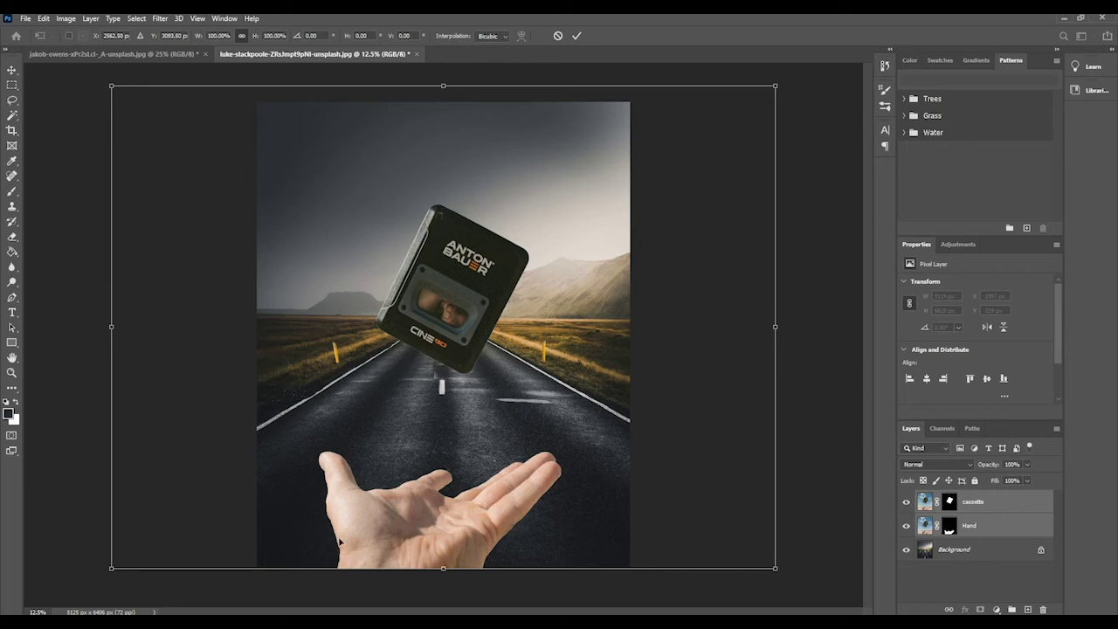
key("ctrl+minus")
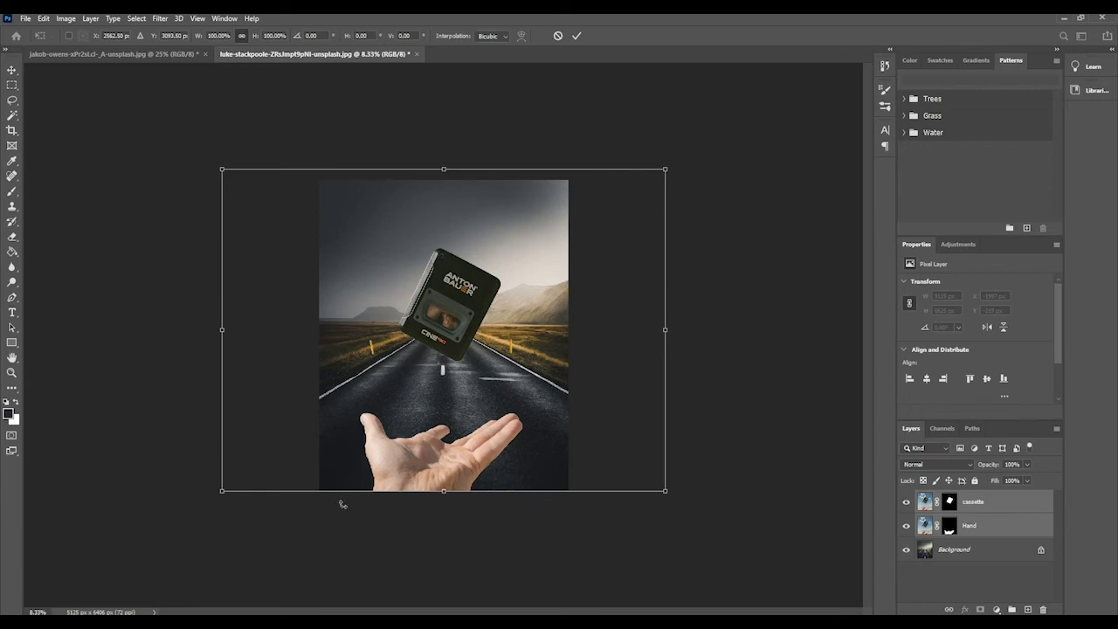
key("ctrl+plus")
key("ctrl+plus")
scroll(319, 449, "down", 2)
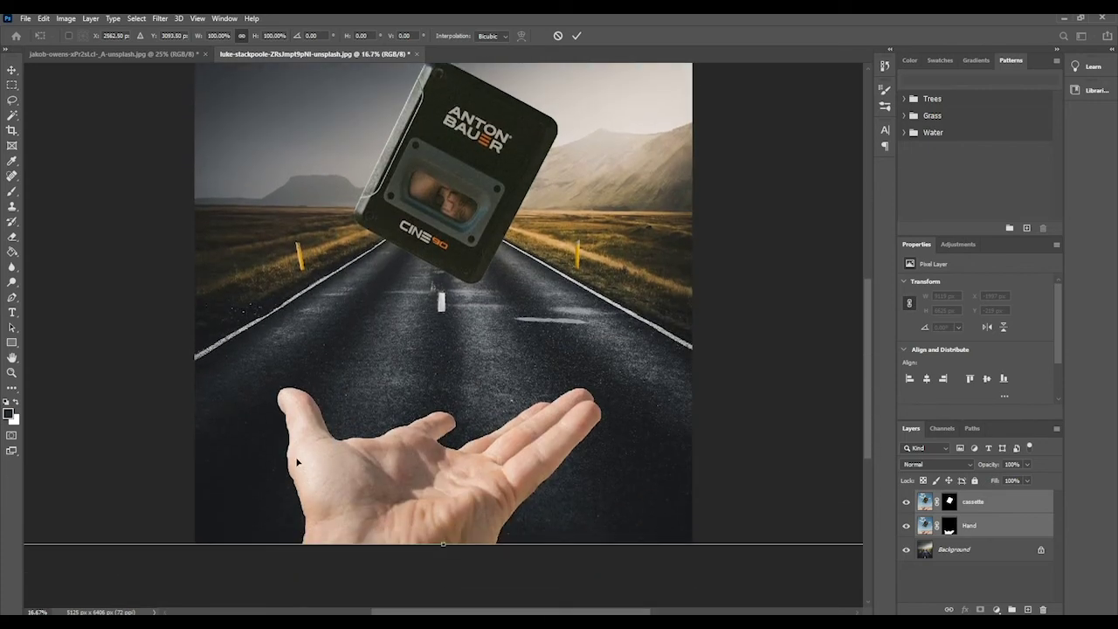
key("ctrl+plus")
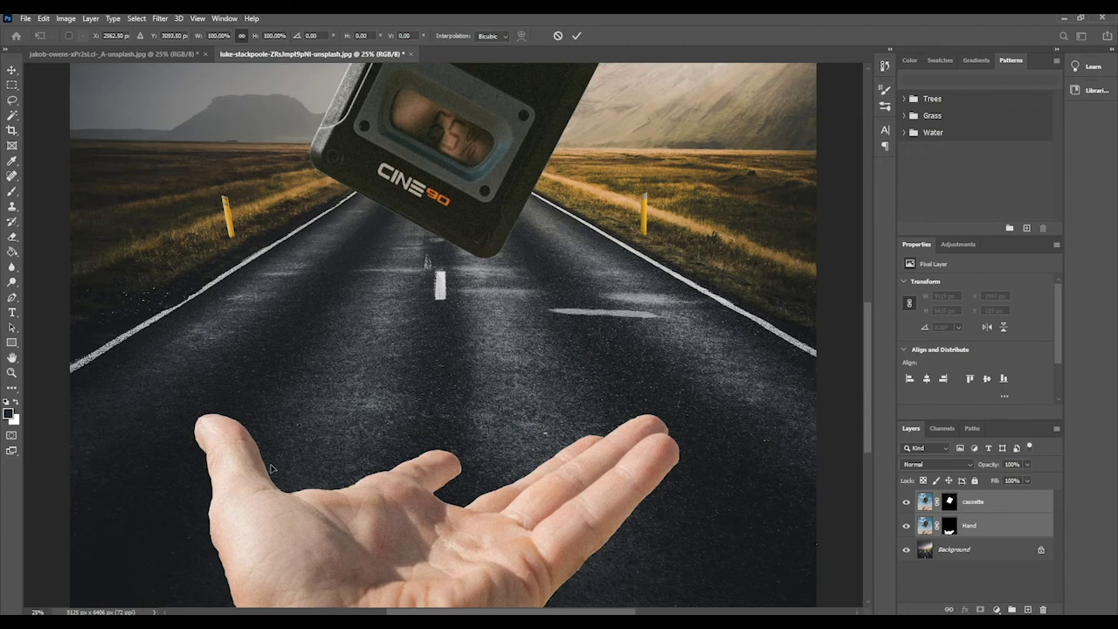
scroll(493, 491, "up", 1)
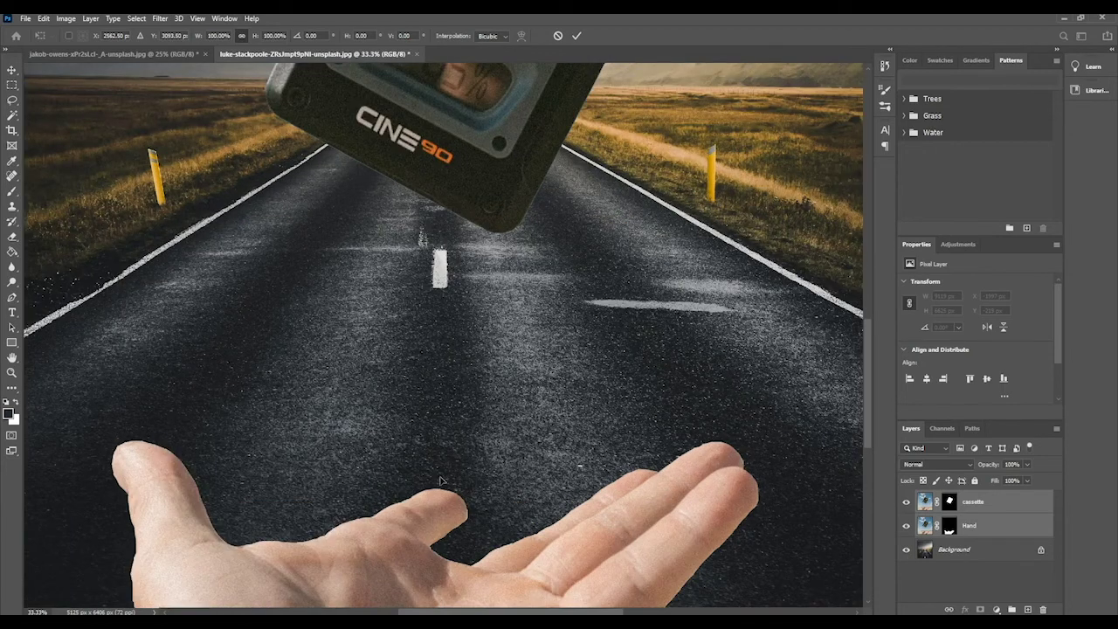
scroll(440, 479, "up", 3)
scroll(440, 476, "up", 8)
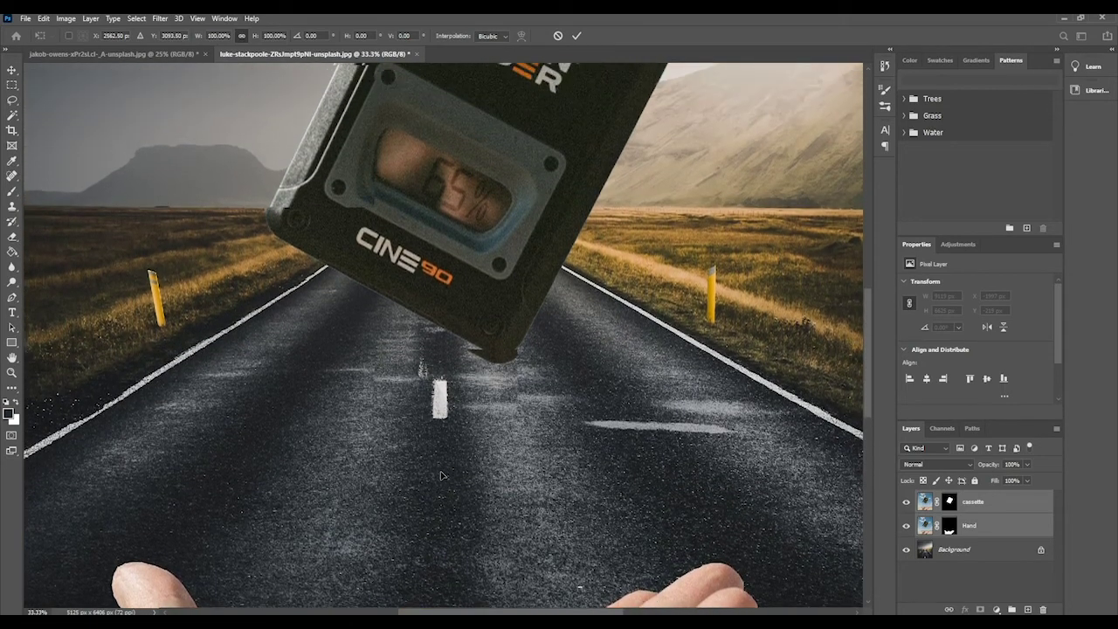
scroll(448, 471, "up", 3)
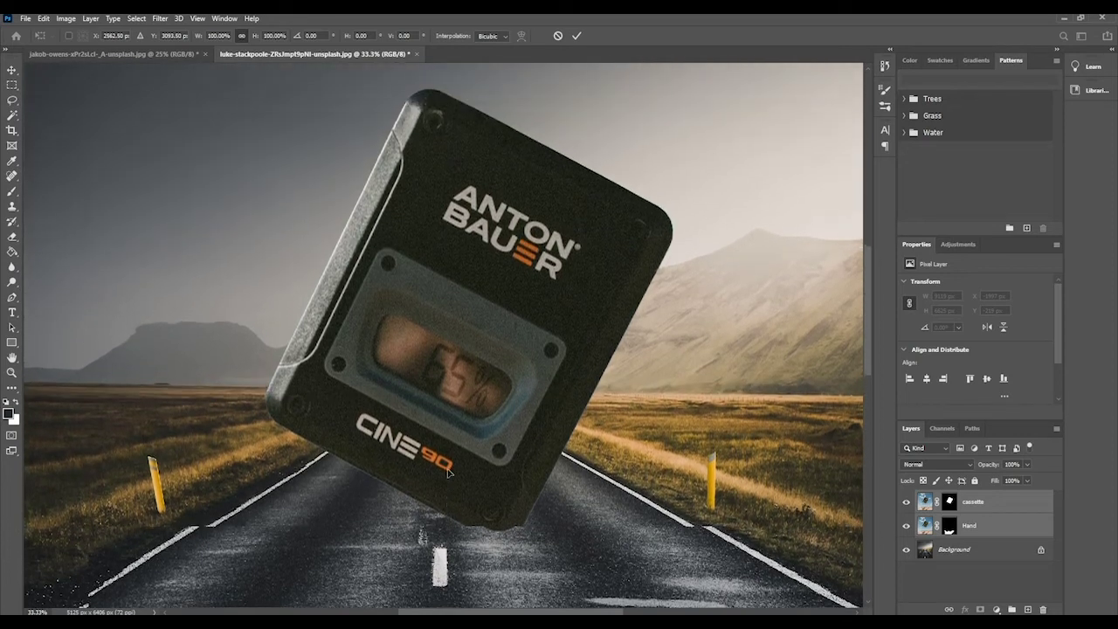
key("ctrl+minus")
key("ctrl+minus")
scroll(468, 455, "down", 5)
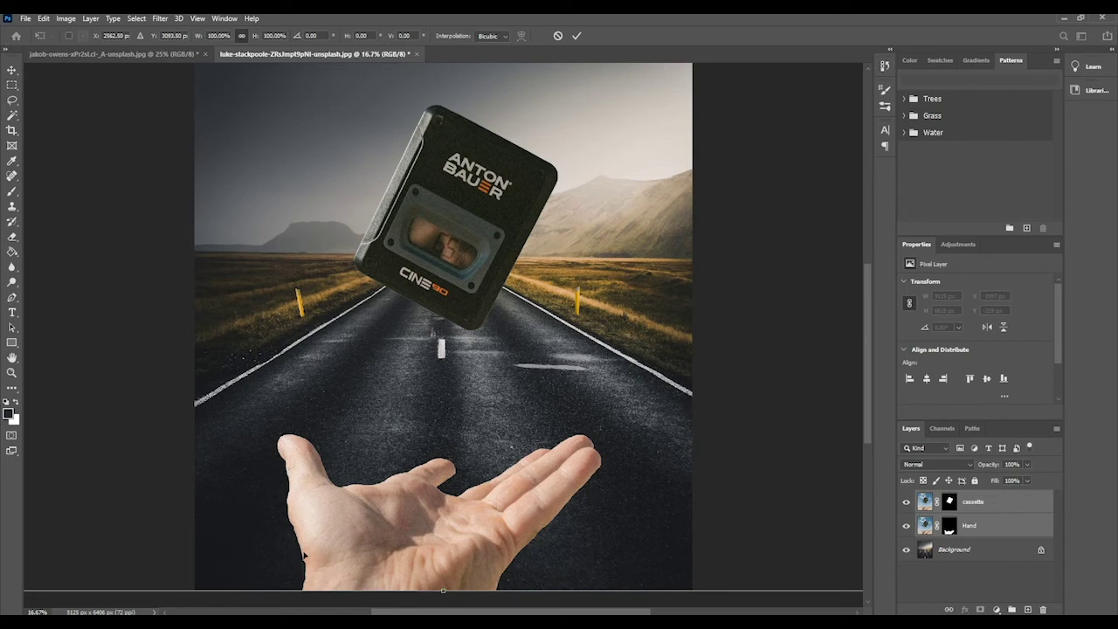
- Return to the original battery image and load the Hand layer's mask as a selection
left_click(114, 53)
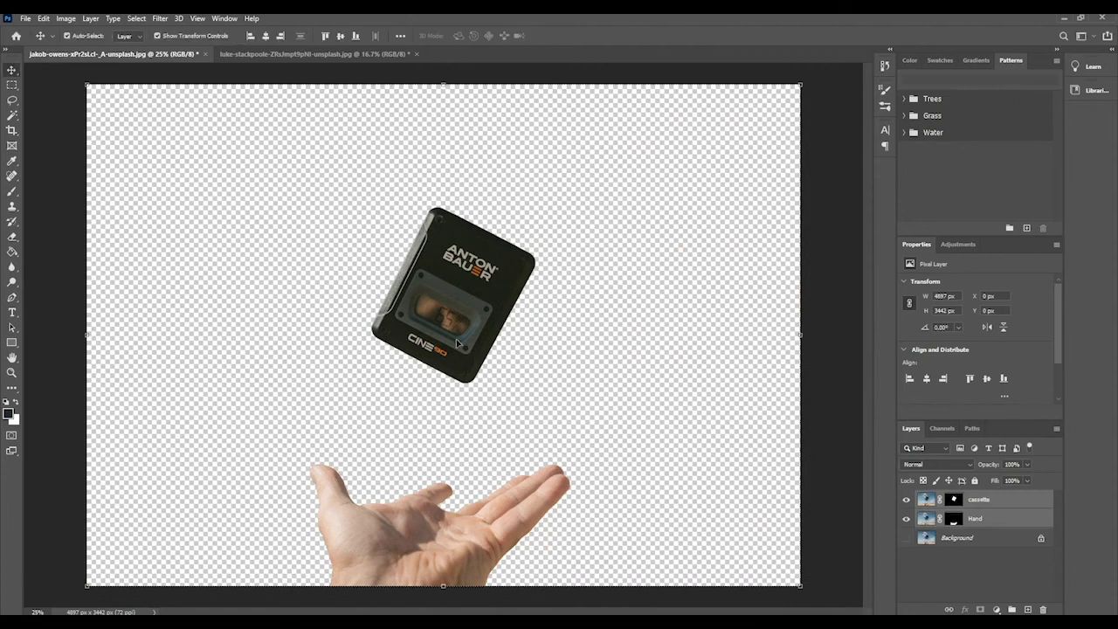
left_click(987, 519)
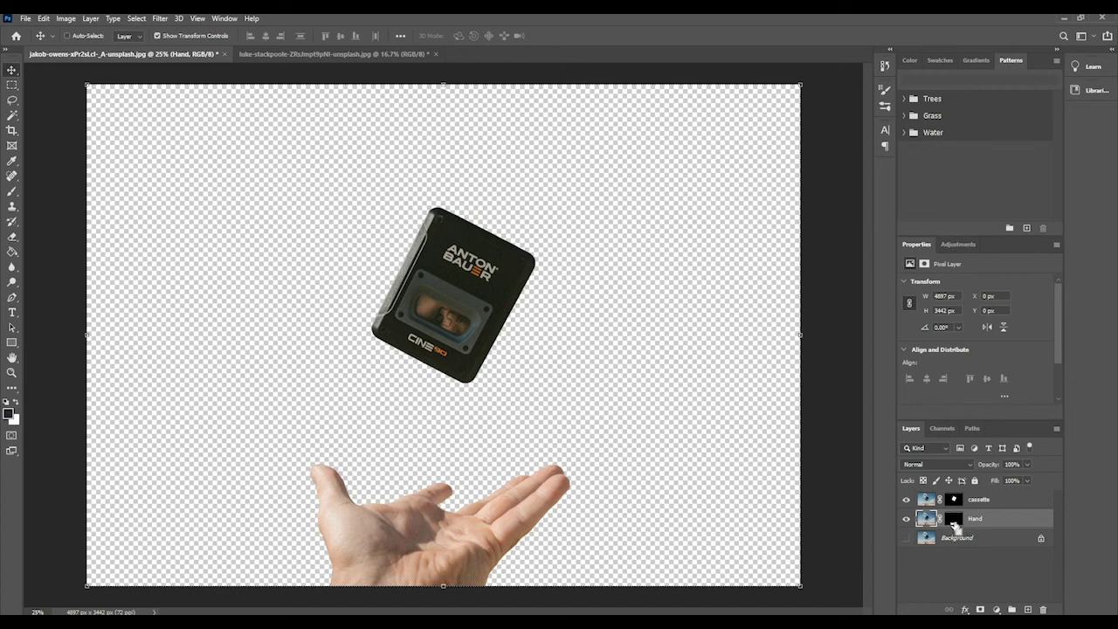
left_click(954, 521, "ctrl")
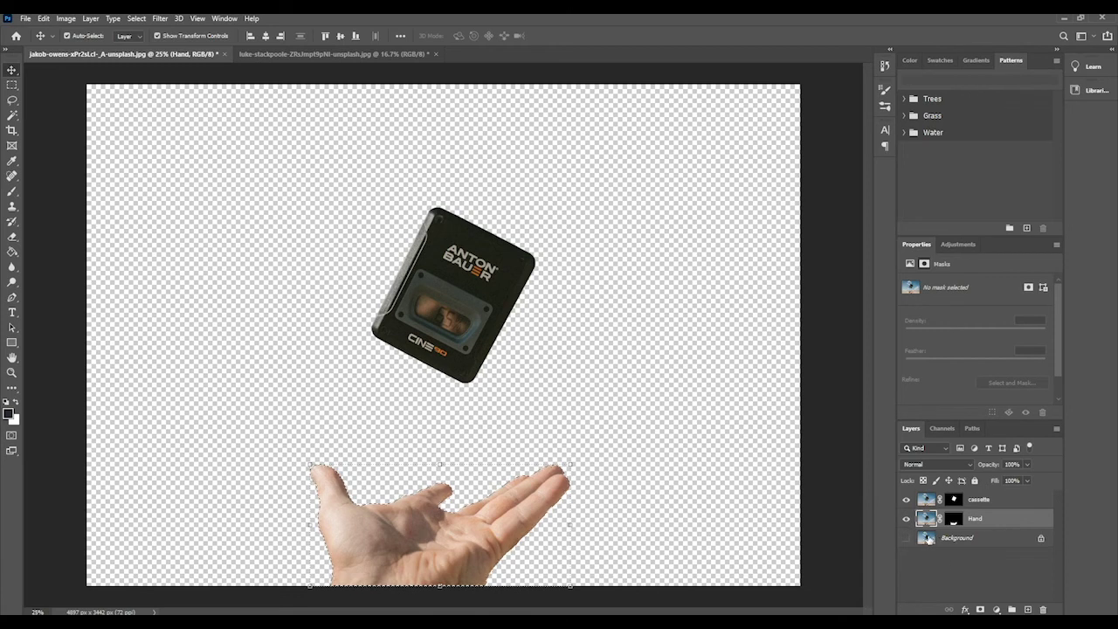
- Duplicate the Background layer under the name "Hand2" and make it the only visible layer
left_click_drag(928, 539, 1027, 608)
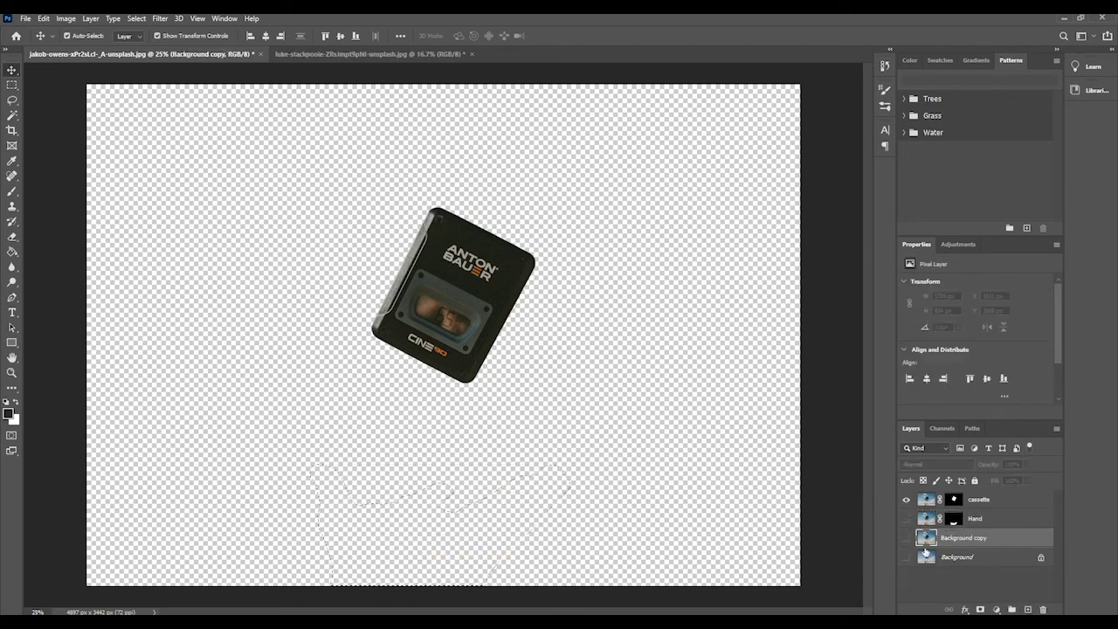
double_click(961, 538)
double_click(957, 538)
left_click(950, 538)
key("ctrl+a")
type("Hand")
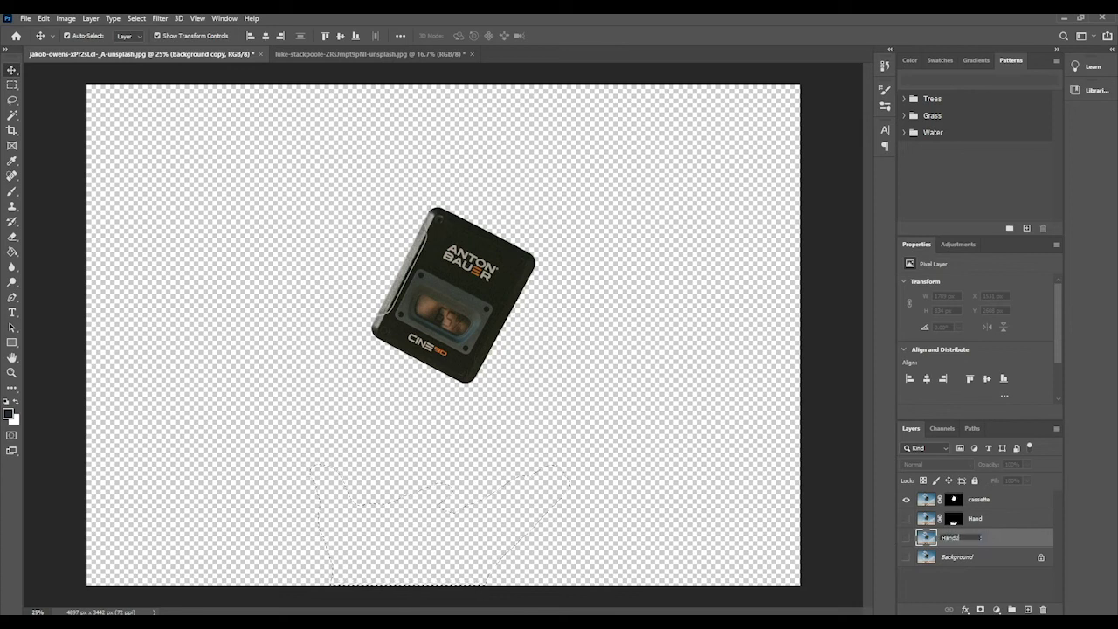
left_click(905, 538)
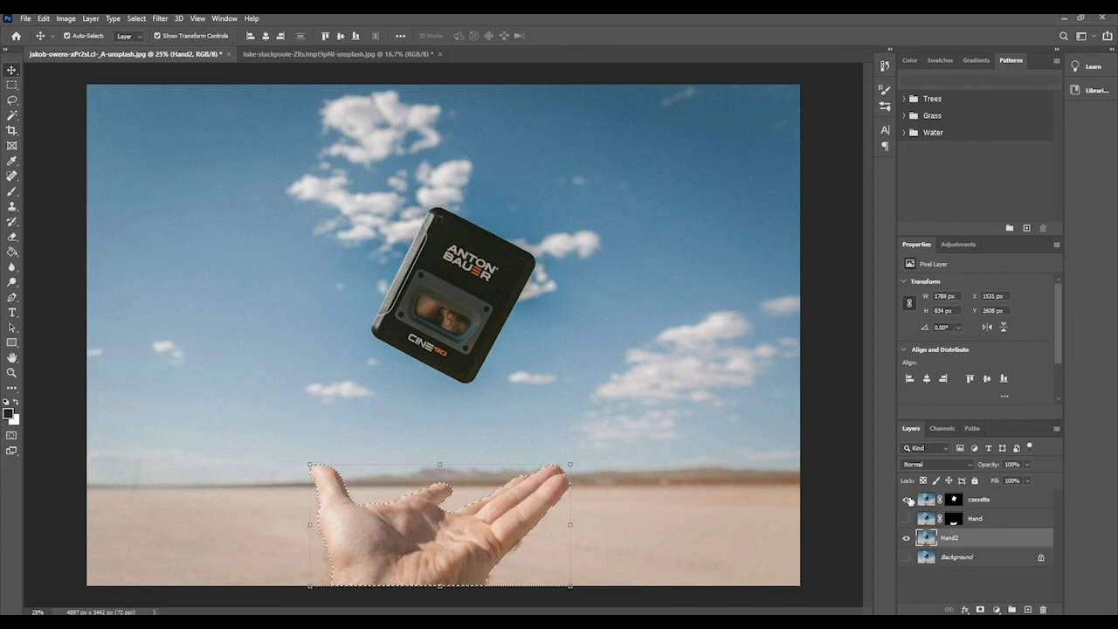
left_click(907, 500)
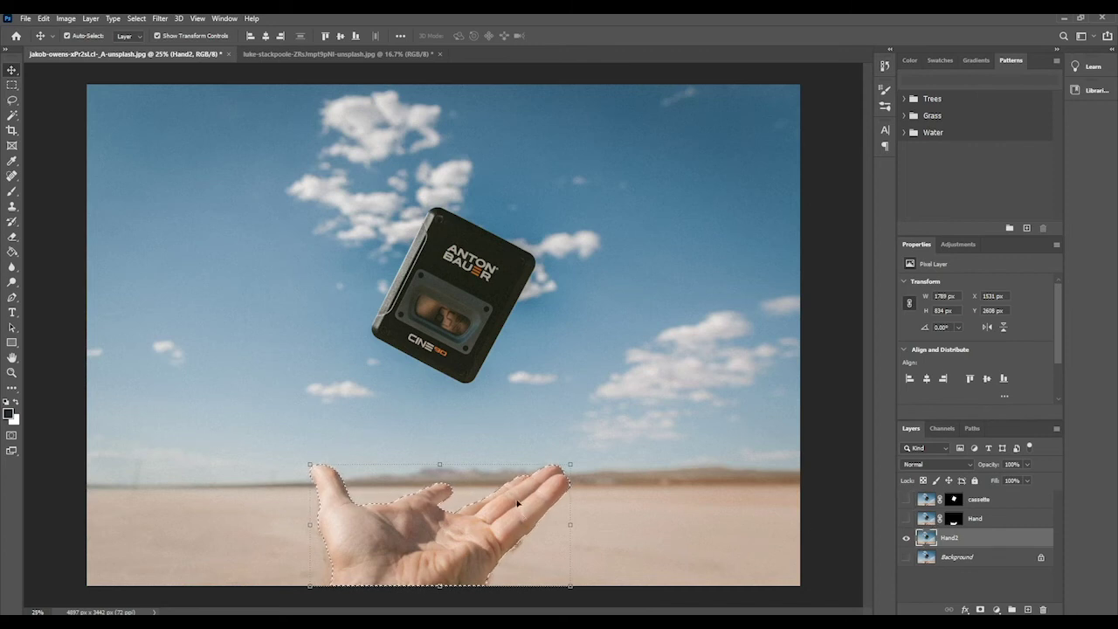
- Feather the hand selection by 20 pixels and turn it into a layer mask on Hand2
left_click(140, 18)
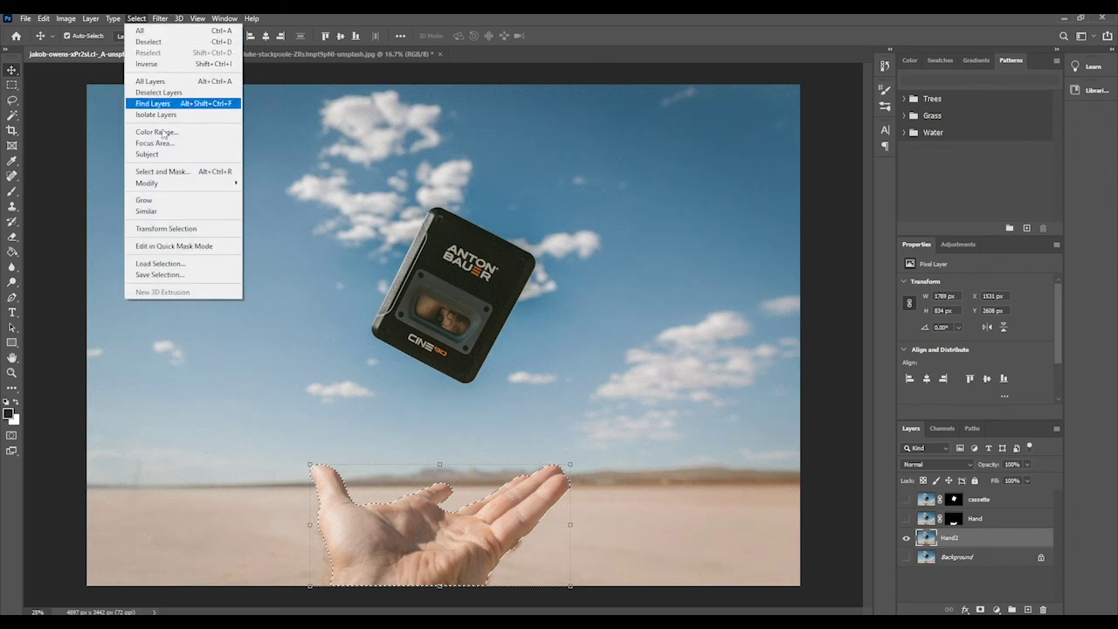
mouse_move(187, 186)
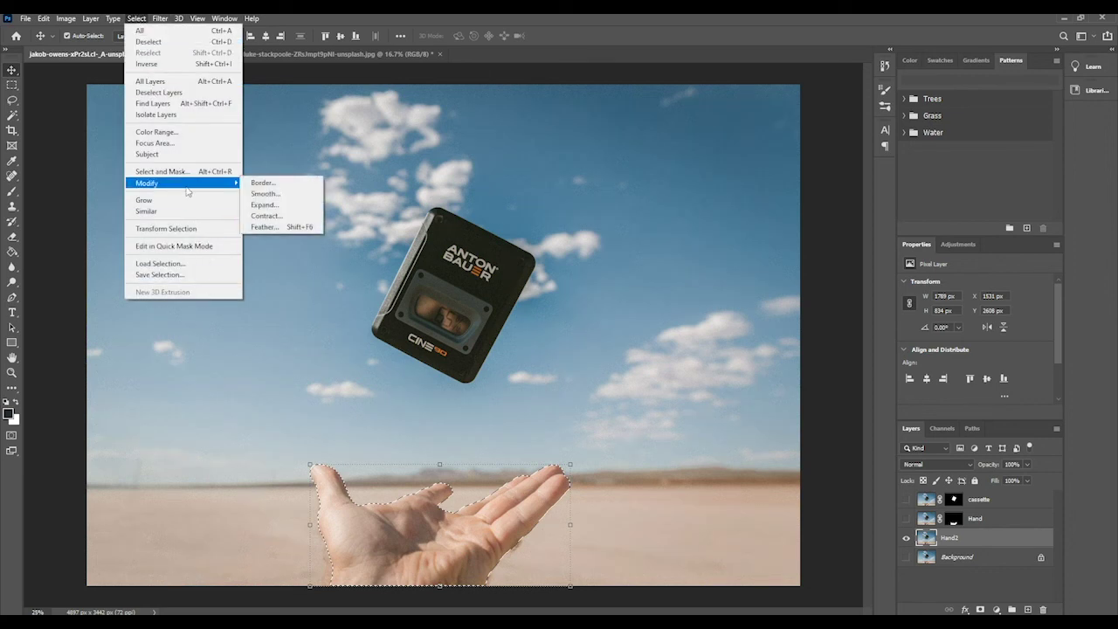
left_click(264, 227)
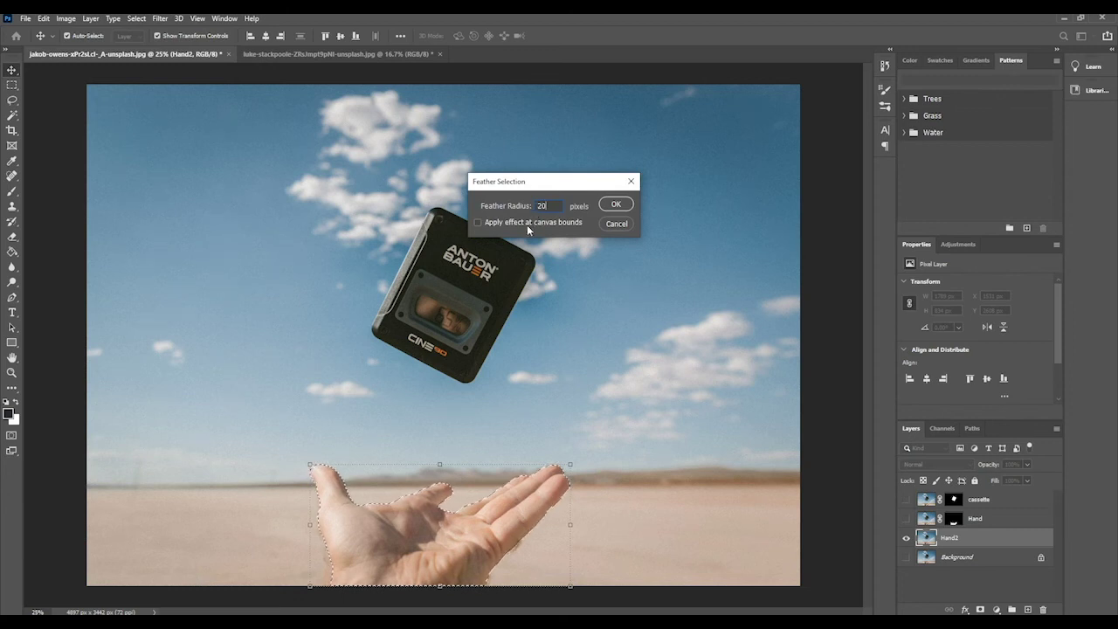
left_click(619, 203)
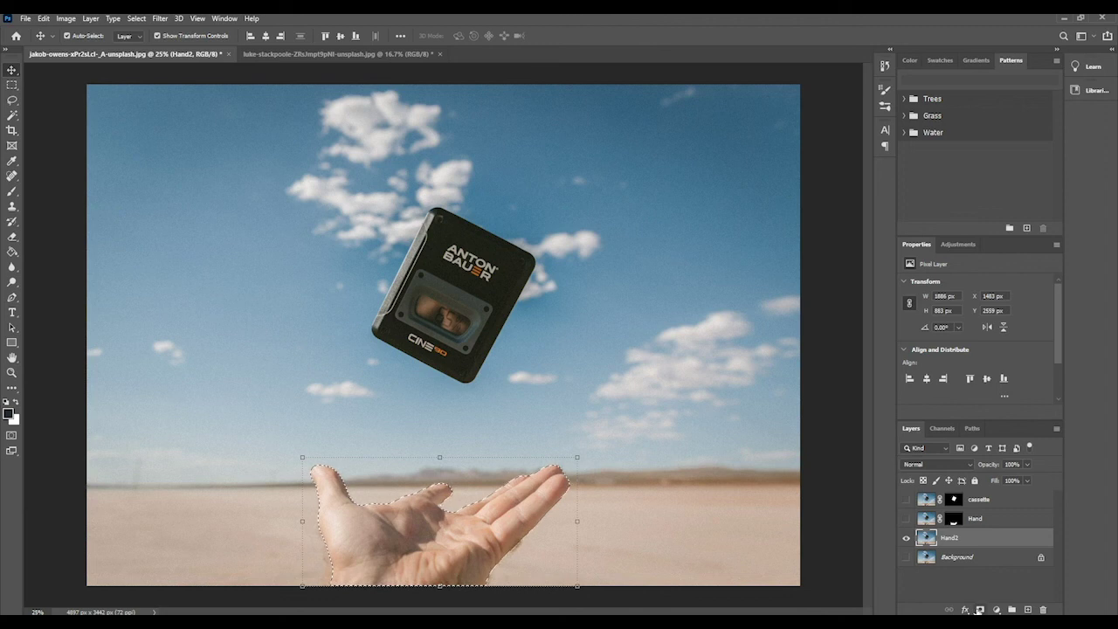
left_click(979, 609)
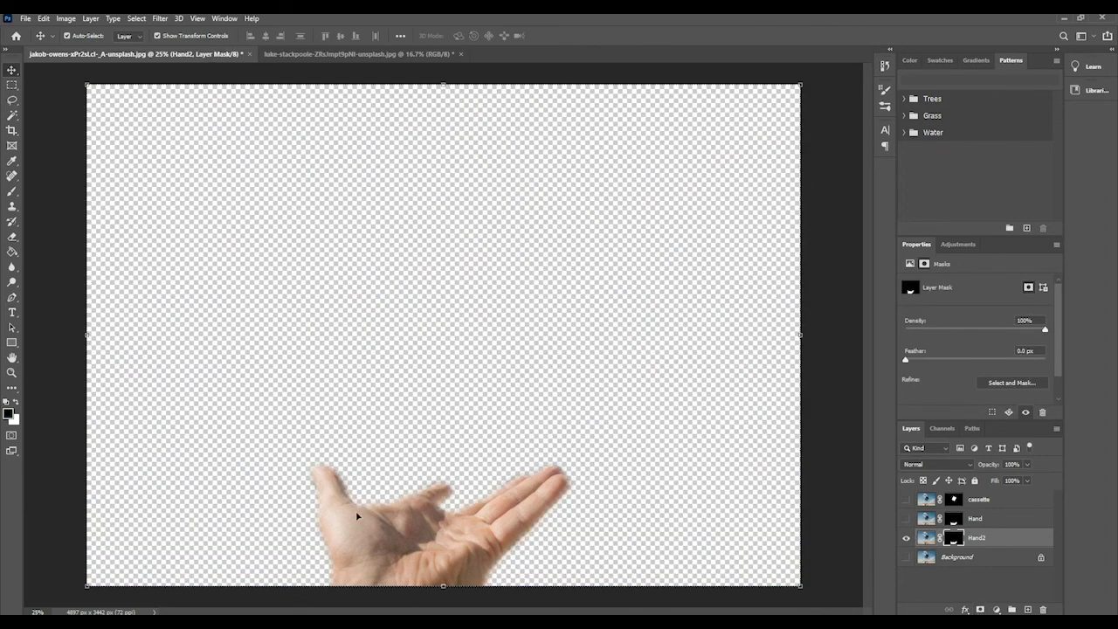
- Undo the layer mask on Hand2 and the 20-pixel feathering of the hand selection
key("ctrl+plus")
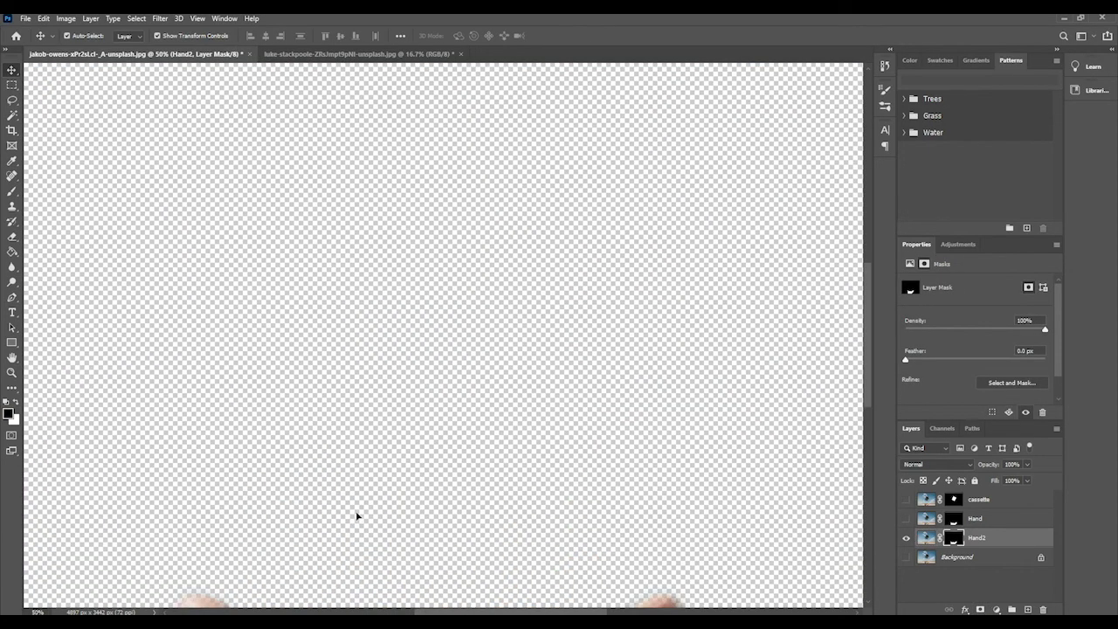
scroll(357, 516, "down", 6)
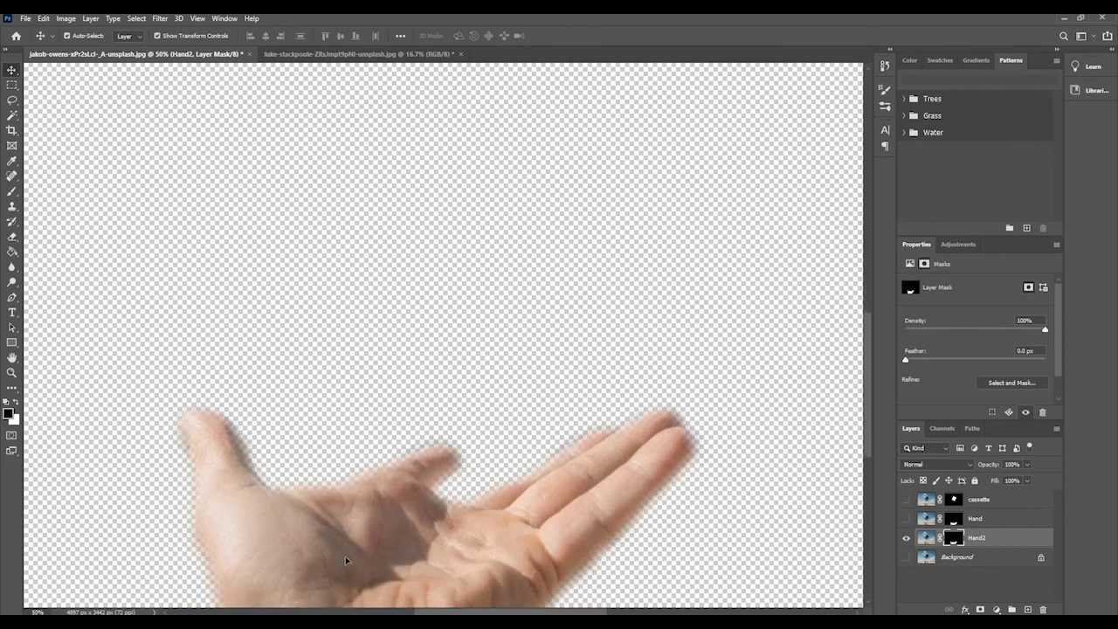
scroll(162, 491, "down", 2)
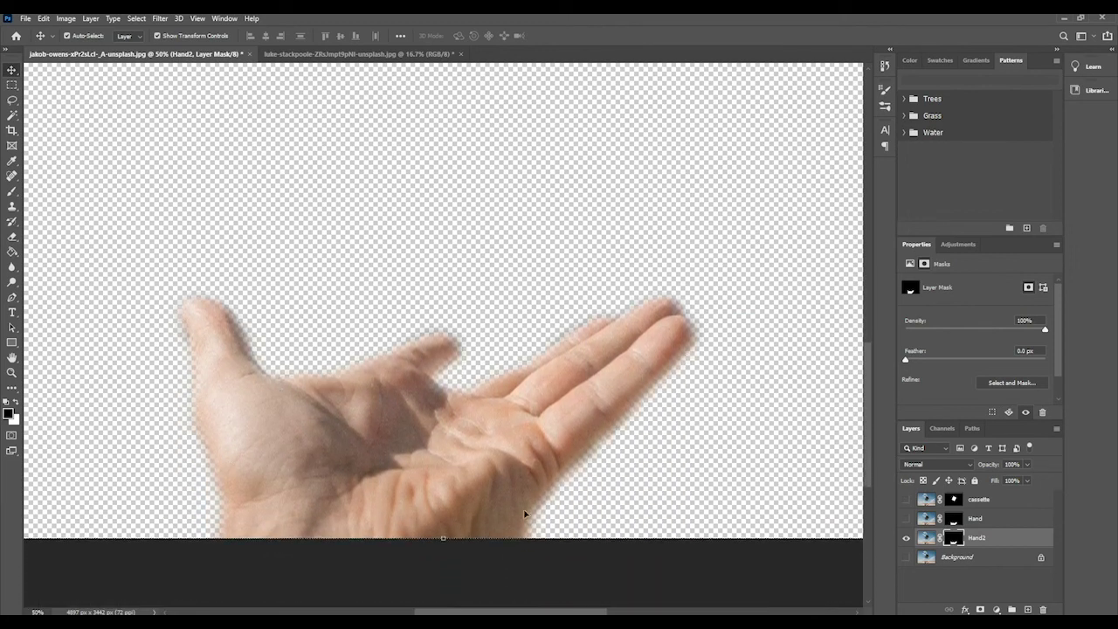
left_click(43, 18)
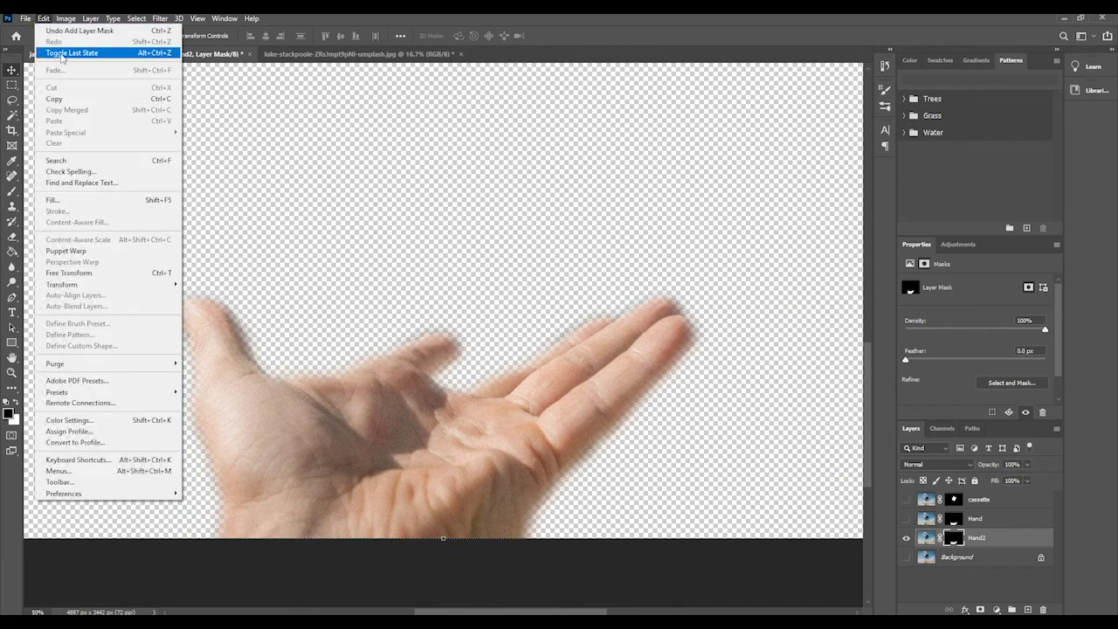
left_click(61, 54)
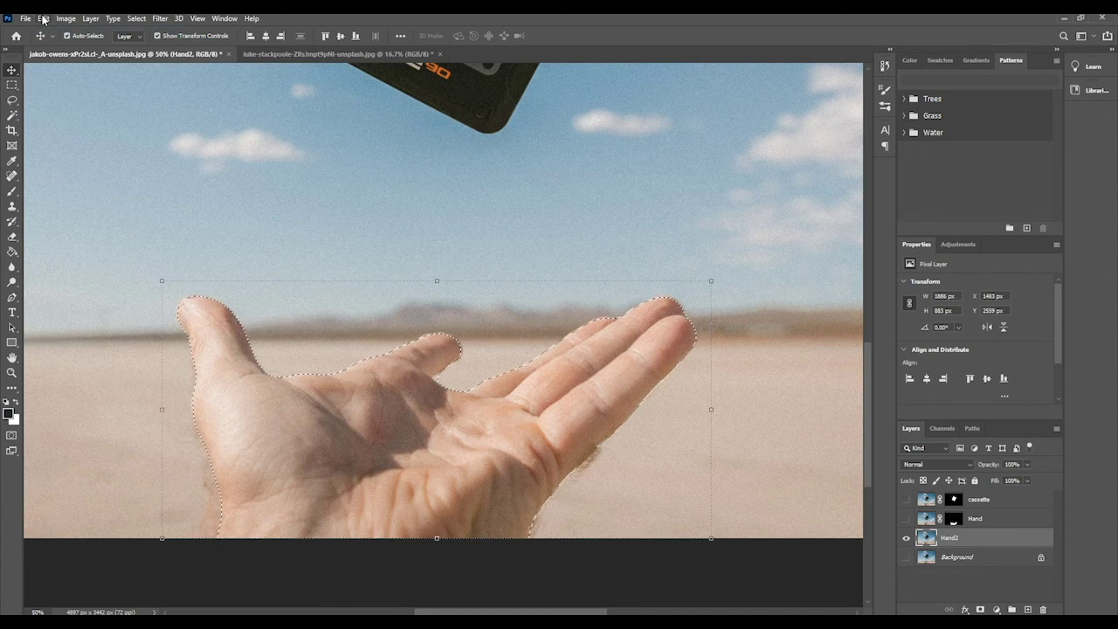
left_click(43, 18)
left_click(61, 31)
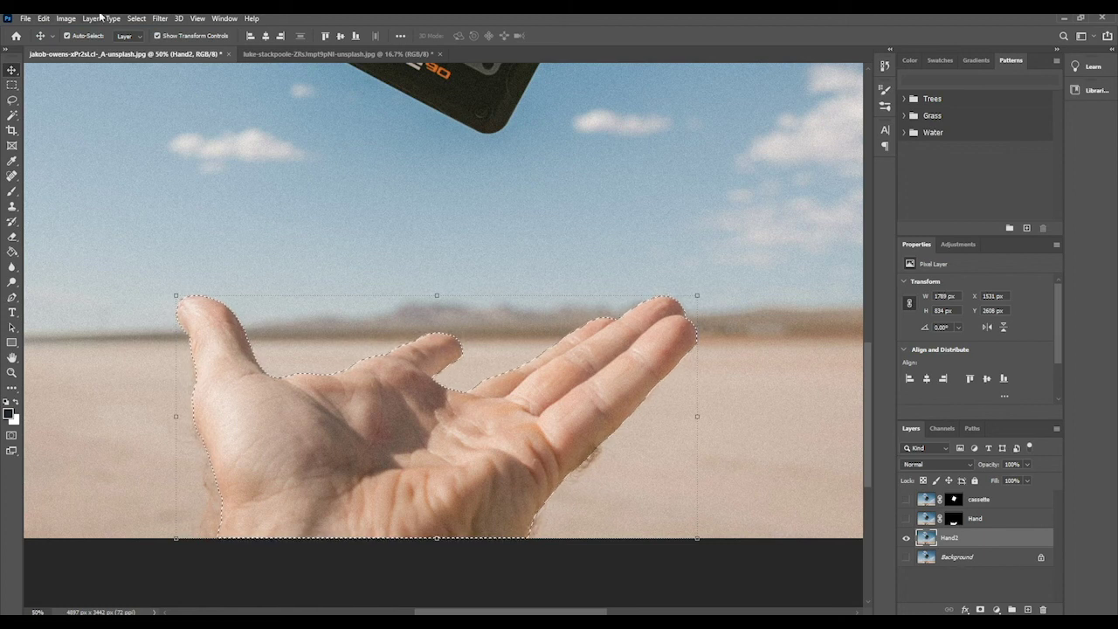
- Feather the hand selection by 3 pixels and turn it into a layer mask on Hand2
left_click(161, 19)
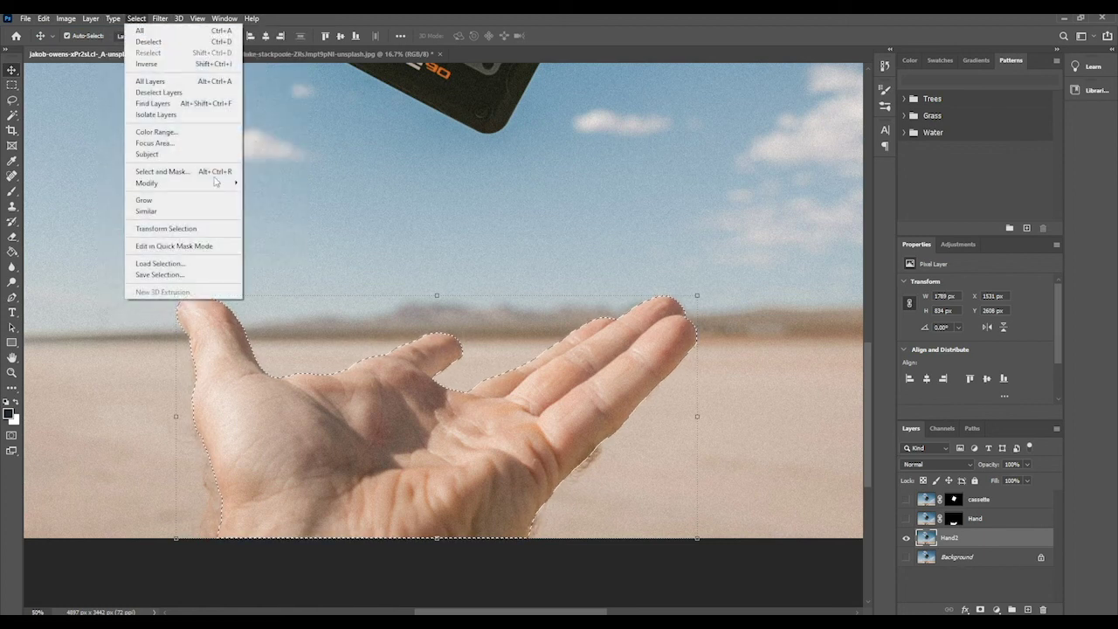
mouse_move(214, 186)
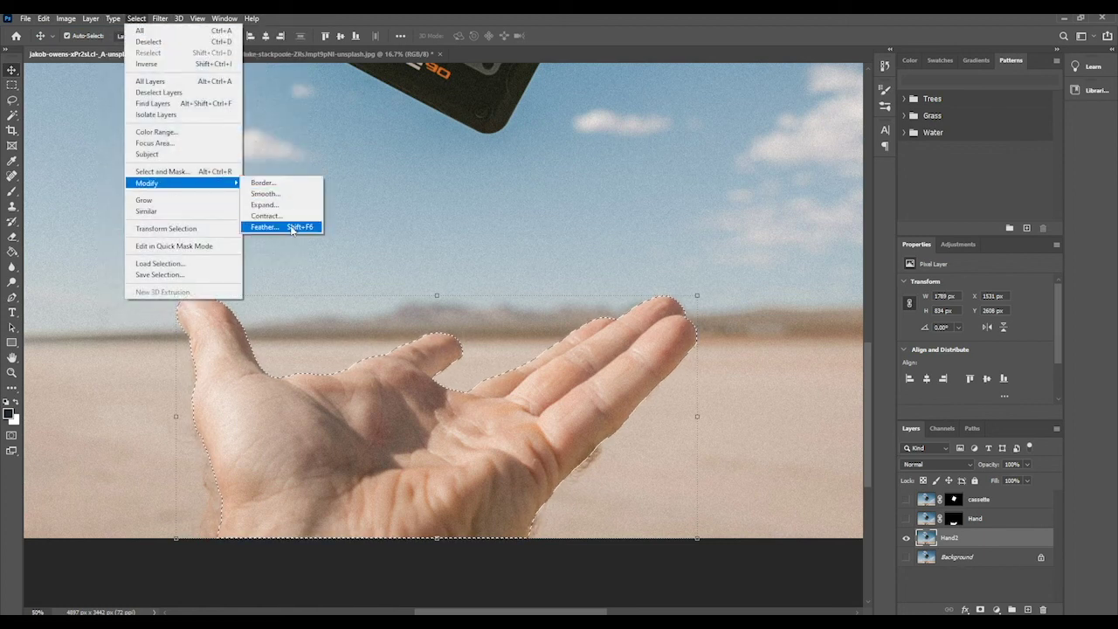
left_click(280, 227)
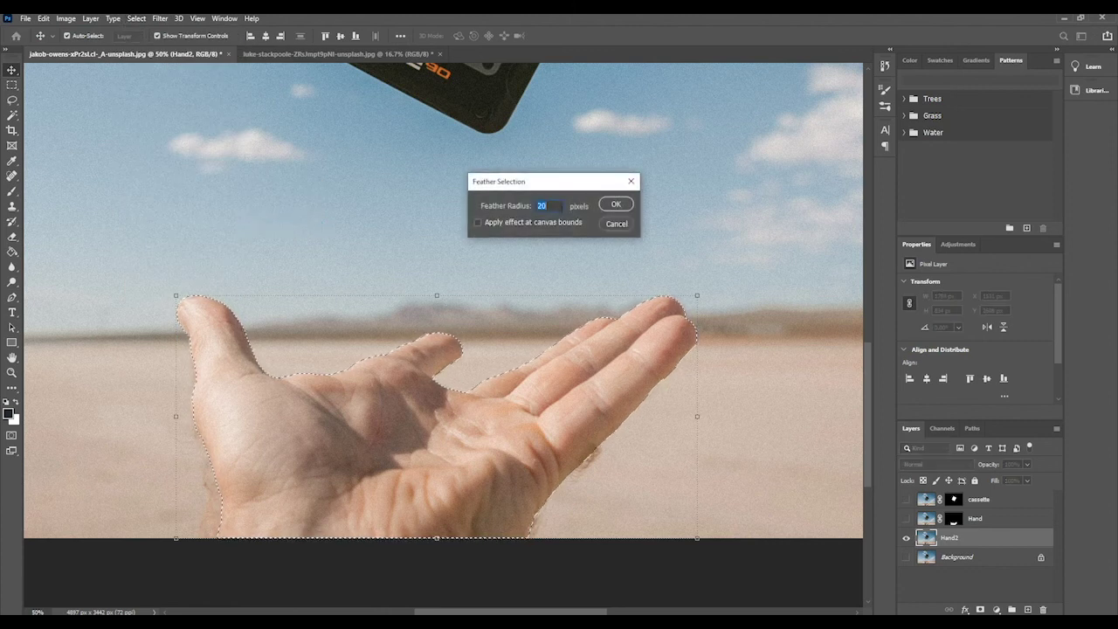
type("3")
left_click(615, 205)
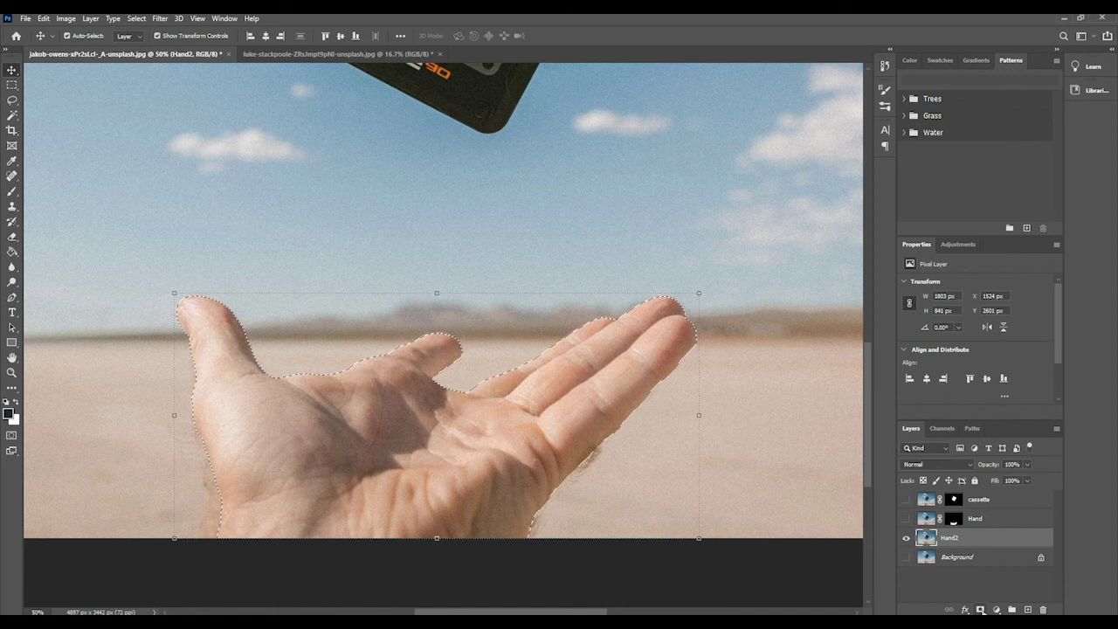
left_click(980, 608)
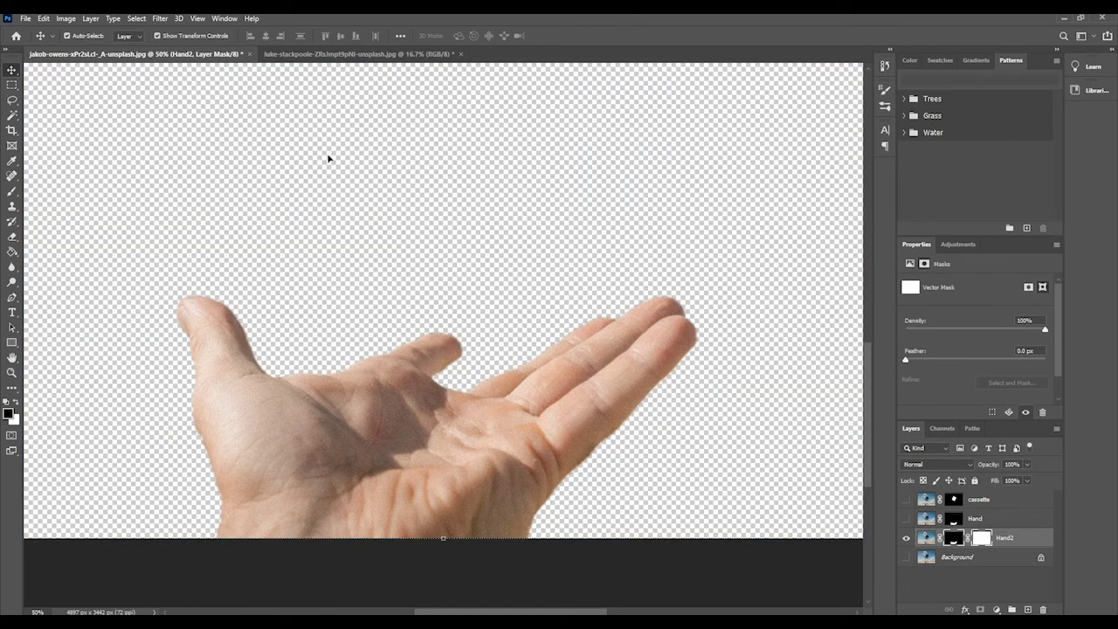
- Show the cassette layer alongside Hand2, and delete the earlier cassette and Hand layers from the road image
left_click(906, 501)
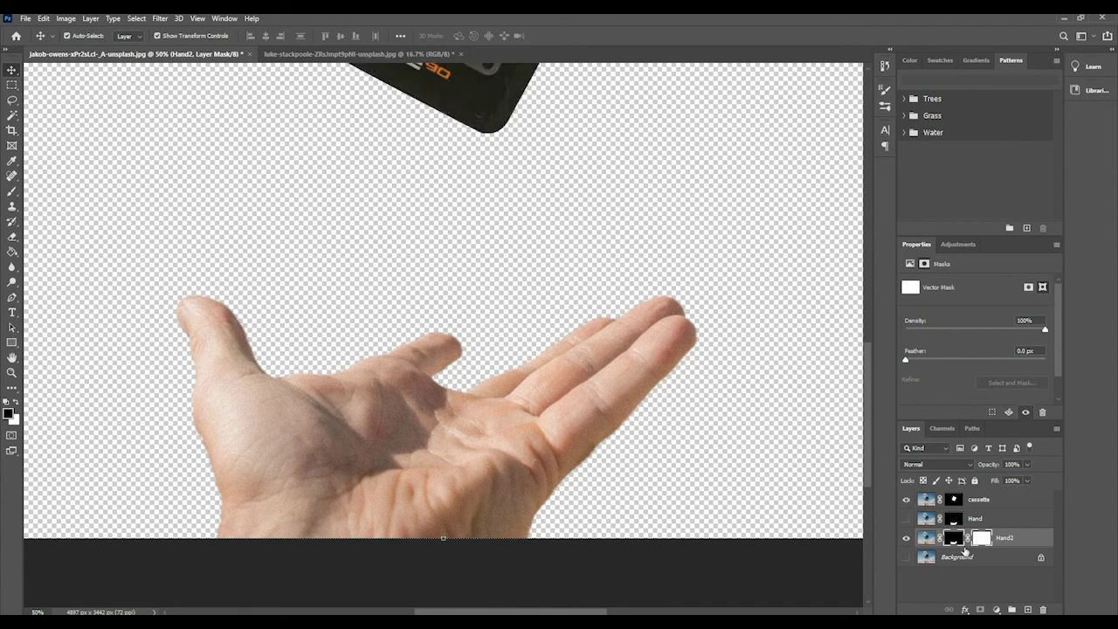
left_click(365, 54)
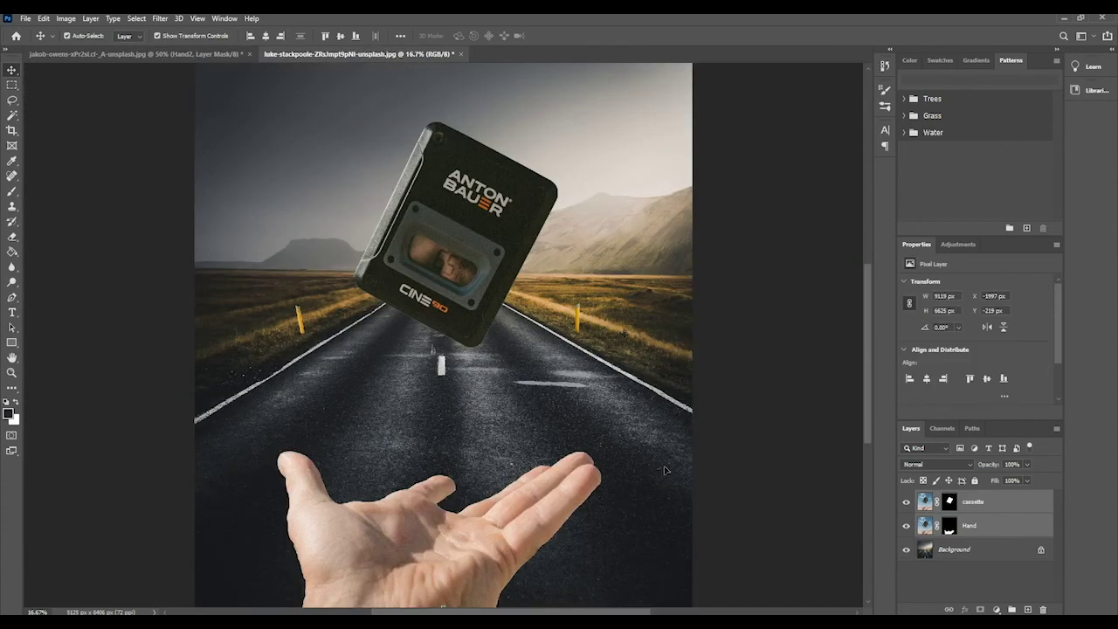
left_click(994, 524, "shift")
left_click_drag(994, 524, 1042, 609)
left_click(127, 50)
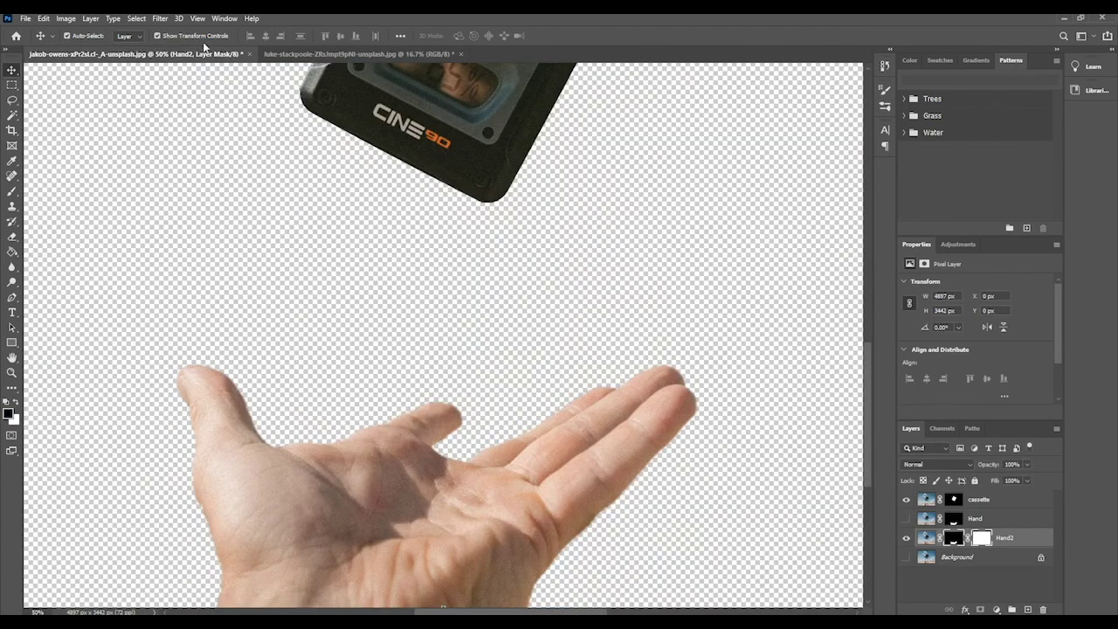
- Compare the hand's edges in the Hand and Hand2 layers, over the Background and over transparency, by toggling layer visibility
left_click(906, 556)
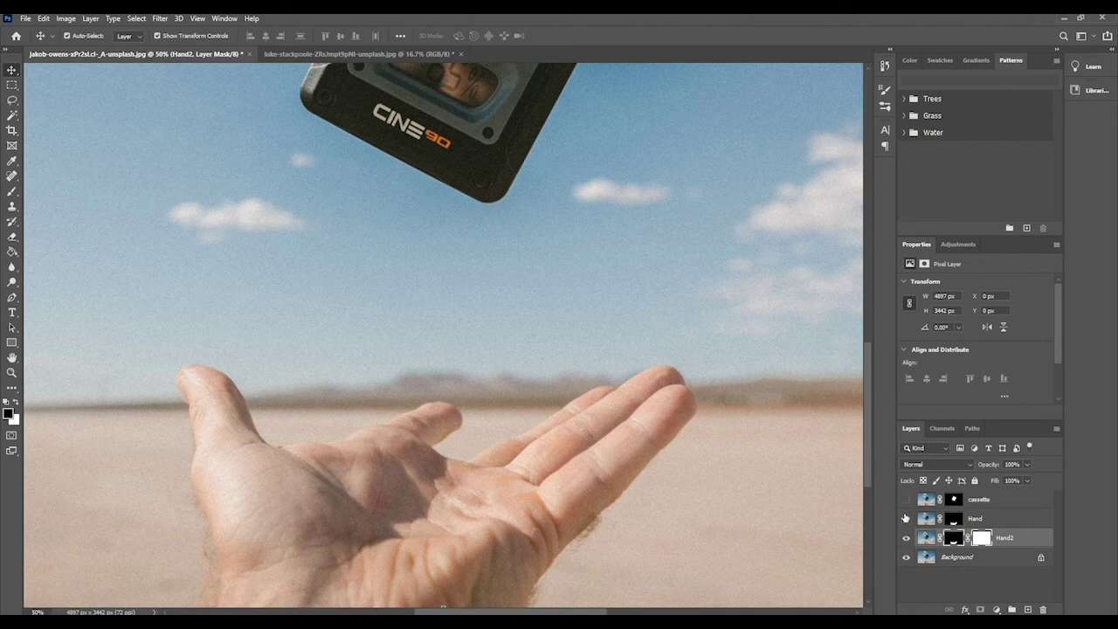
left_click(905, 518)
left_click(906, 537)
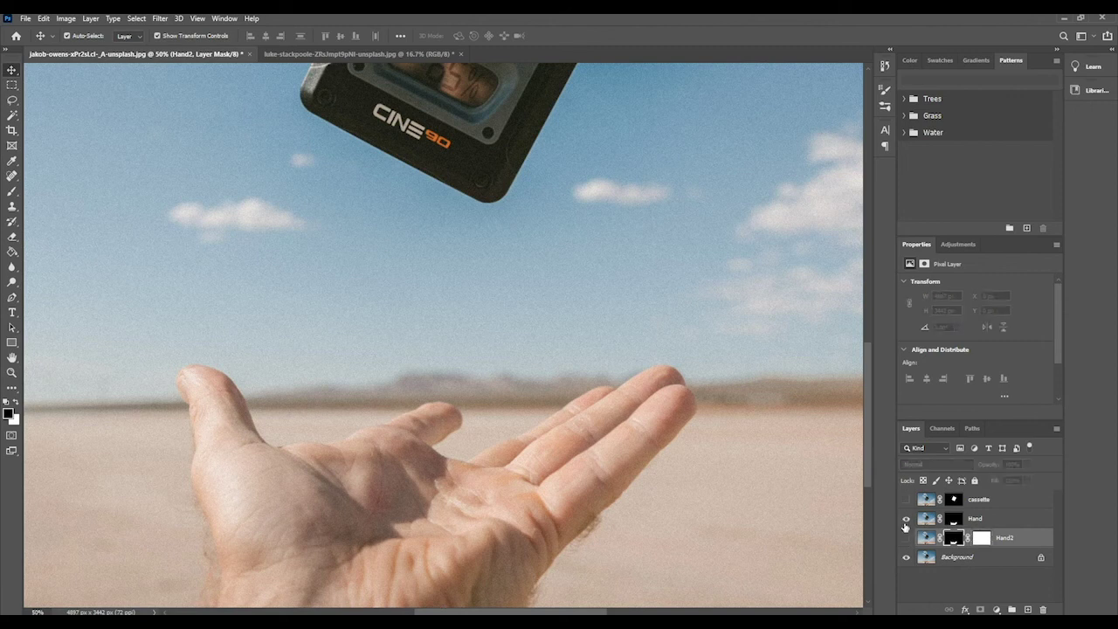
left_click(905, 536)
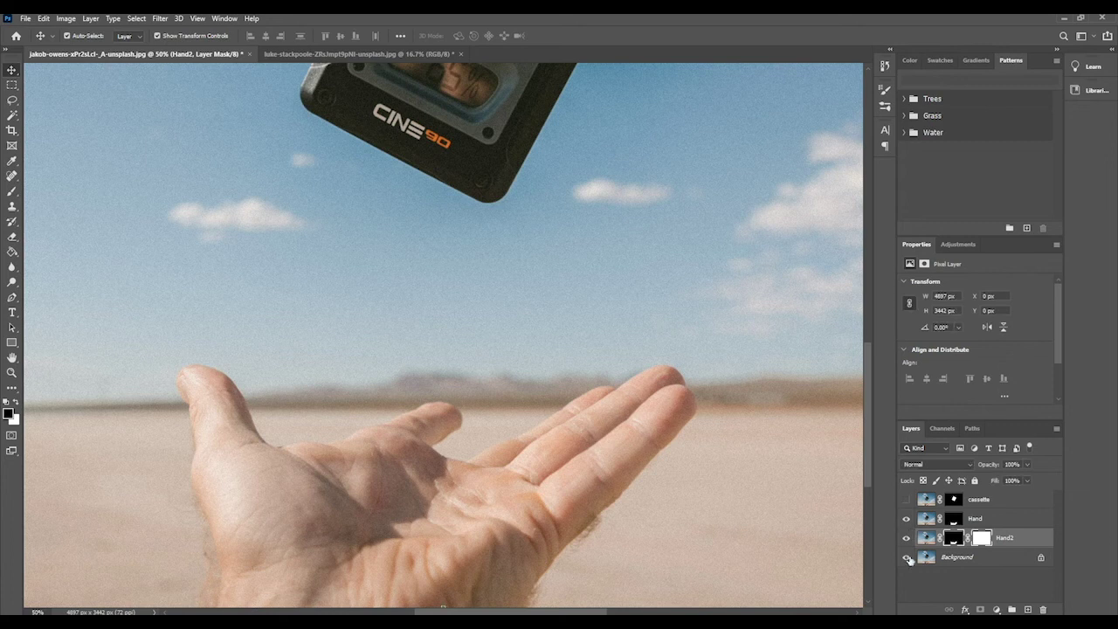
left_click(905, 556)
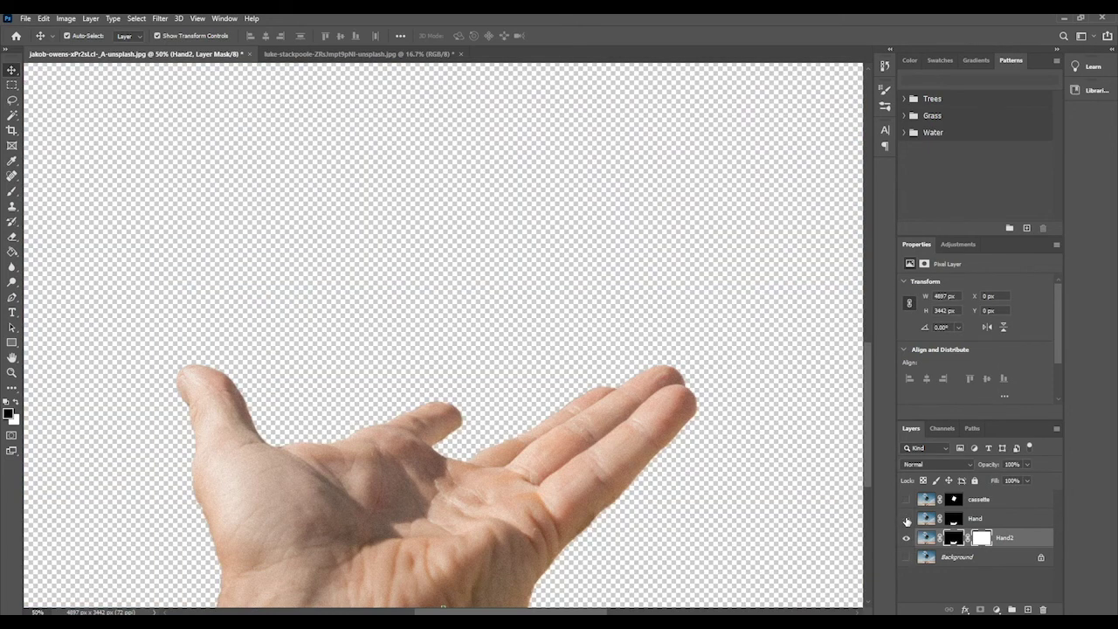
left_click(906, 521)
left_click(906, 520)
left_click(906, 521)
left_click(906, 520)
left_click(906, 520)
left_click(906, 521)
left_click(906, 521)
left_click(906, 520)
left_click(906, 519)
- Leave only the cassette and Hand2 layers visible and delete the empty vector mask from Hand2
left_click(905, 499)
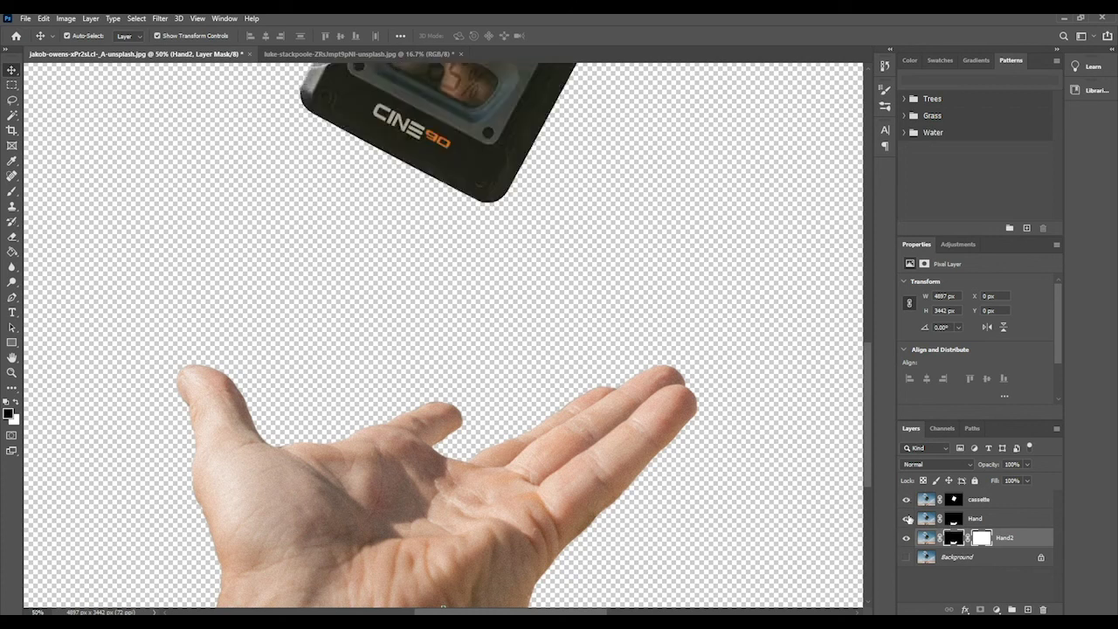
scroll(805, 514, "up", 2)
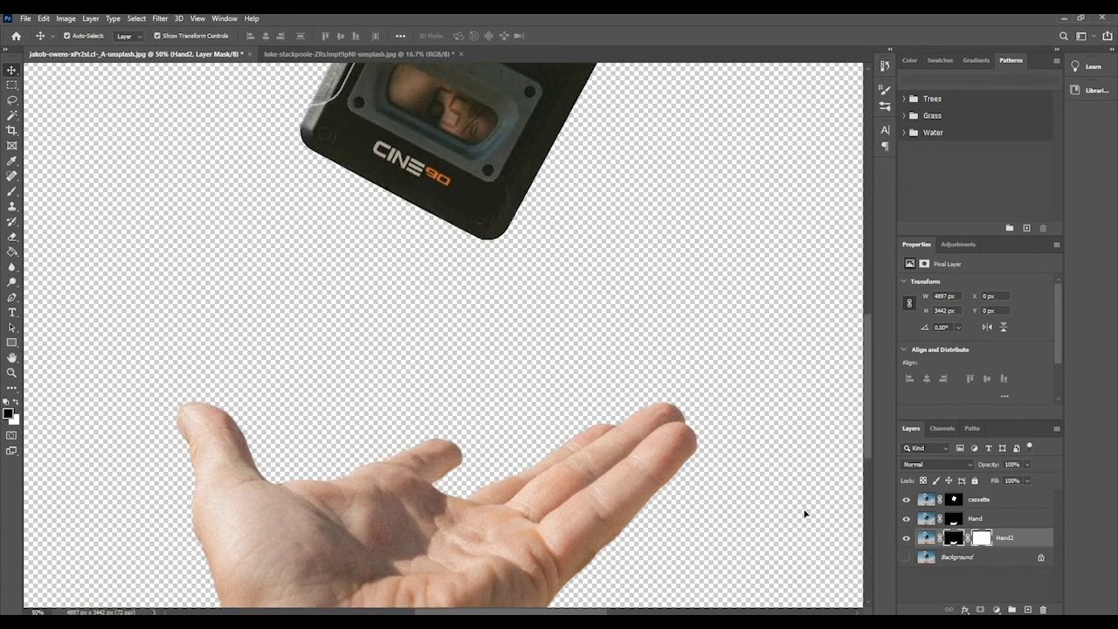
left_click(906, 519)
left_click_drag(982, 539, 1042, 609)
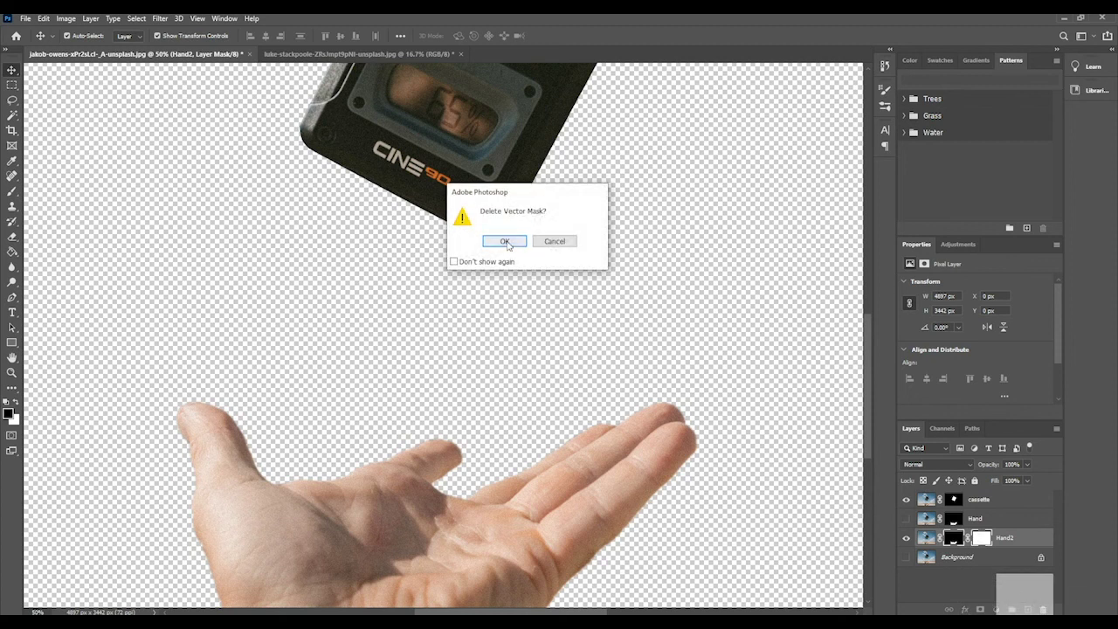
left_click(503, 242)
- Select the cassette and Hand2 layers together and copy them into the road image
left_click(978, 499, "shift")
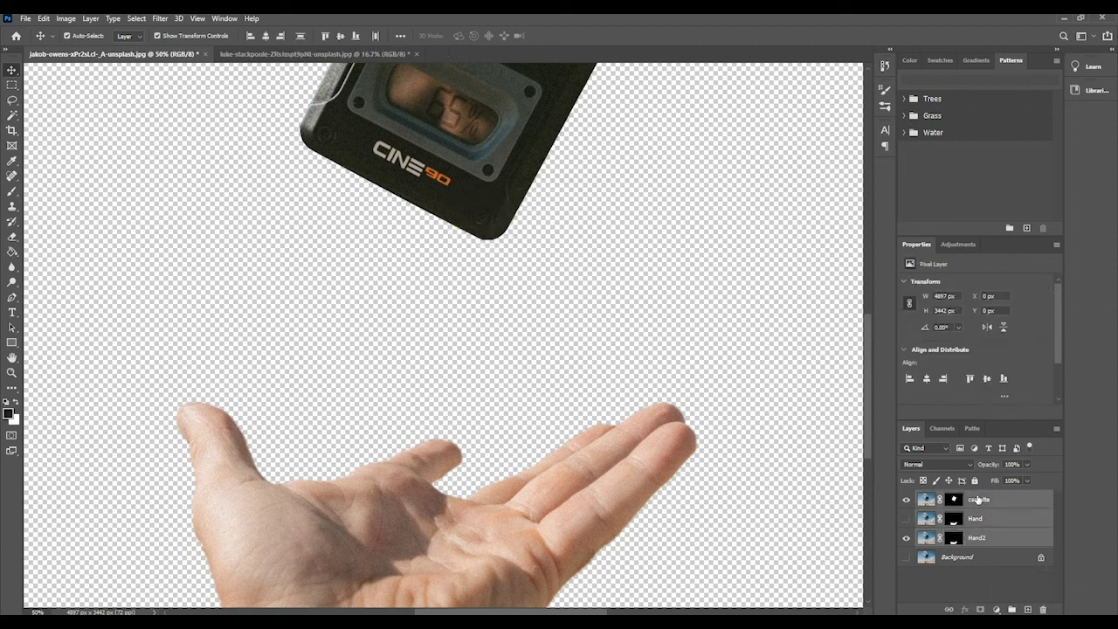
left_click(978, 498)
left_click(982, 538, "ctrl")
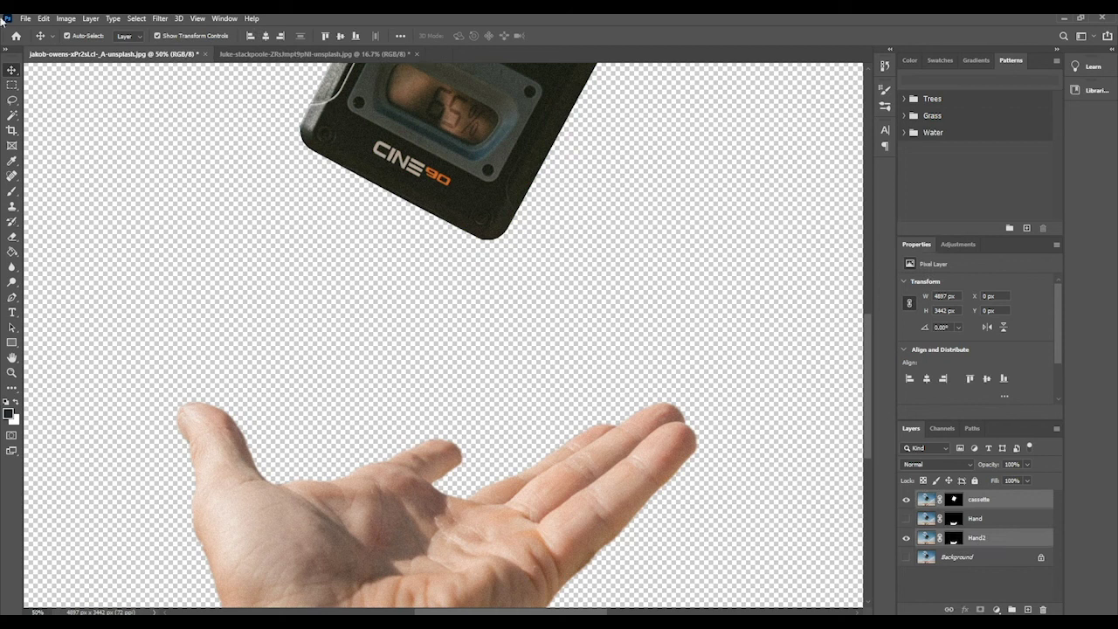
left_click_drag(407, 153, 481, 425)
- Scale the cassette and Hand2 layers to about 160% and centre them horizontally on the road, with the wrist at the lower edge
key("ctrl+t")
left_click_drag(204, 267, 87, 161)
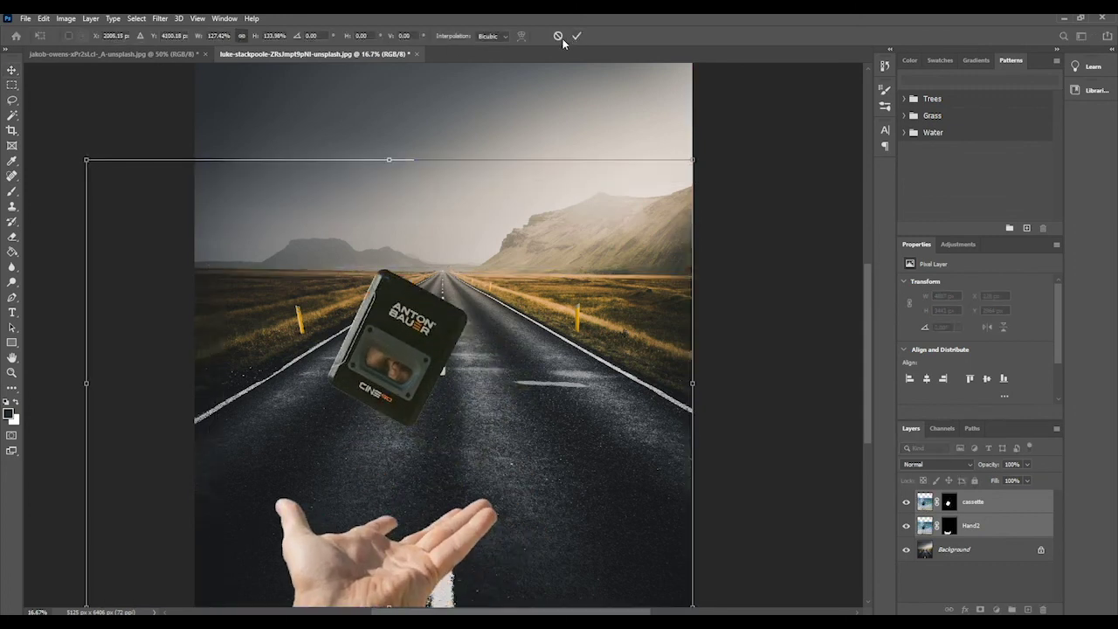
left_click_drag(85, 160, 32, 151)
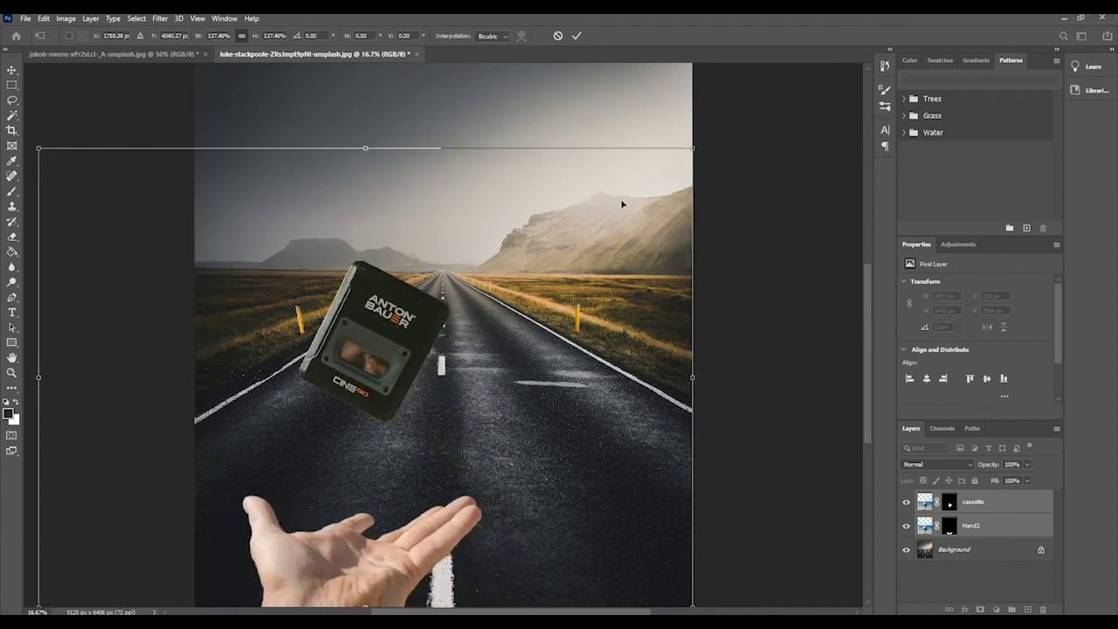
left_click_drag(733, 117, 812, 82)
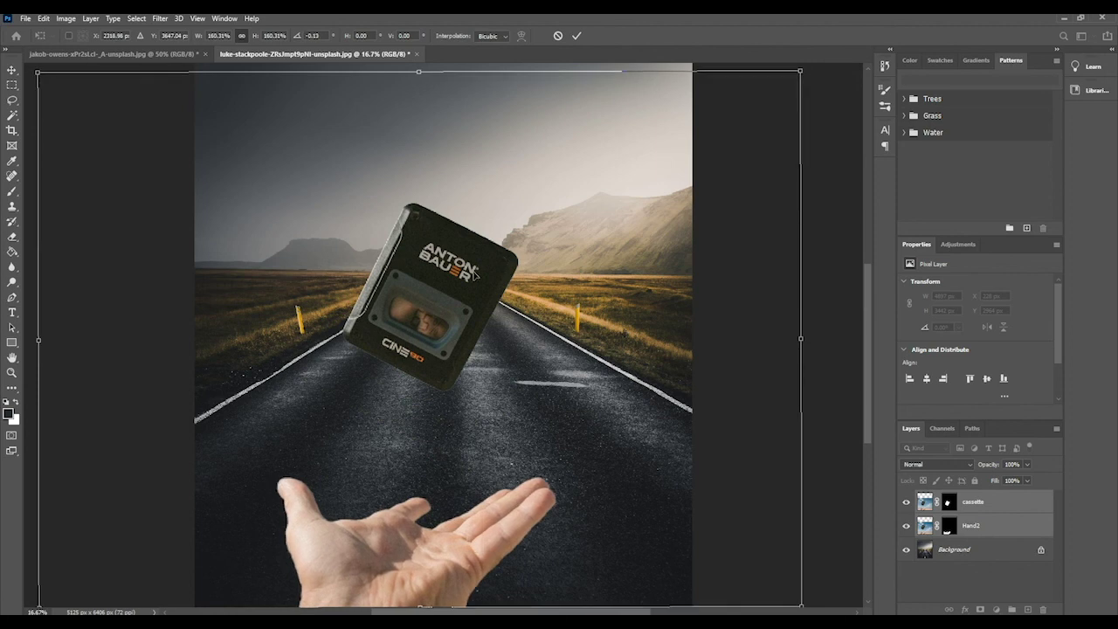
left_click_drag(504, 176, 504, 287)
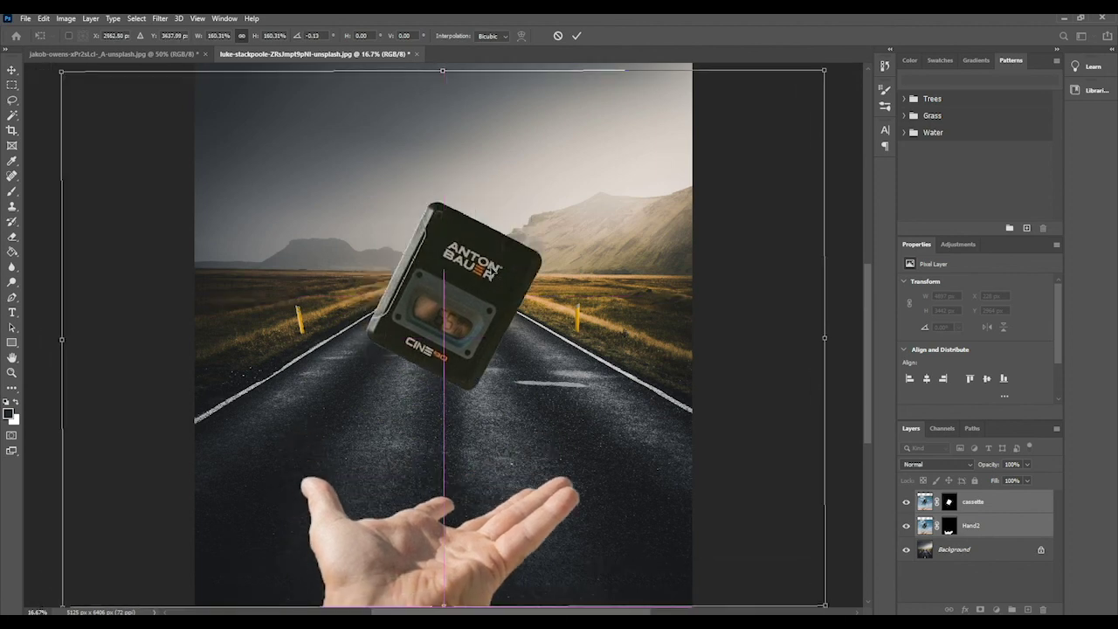
left_click(574, 38)
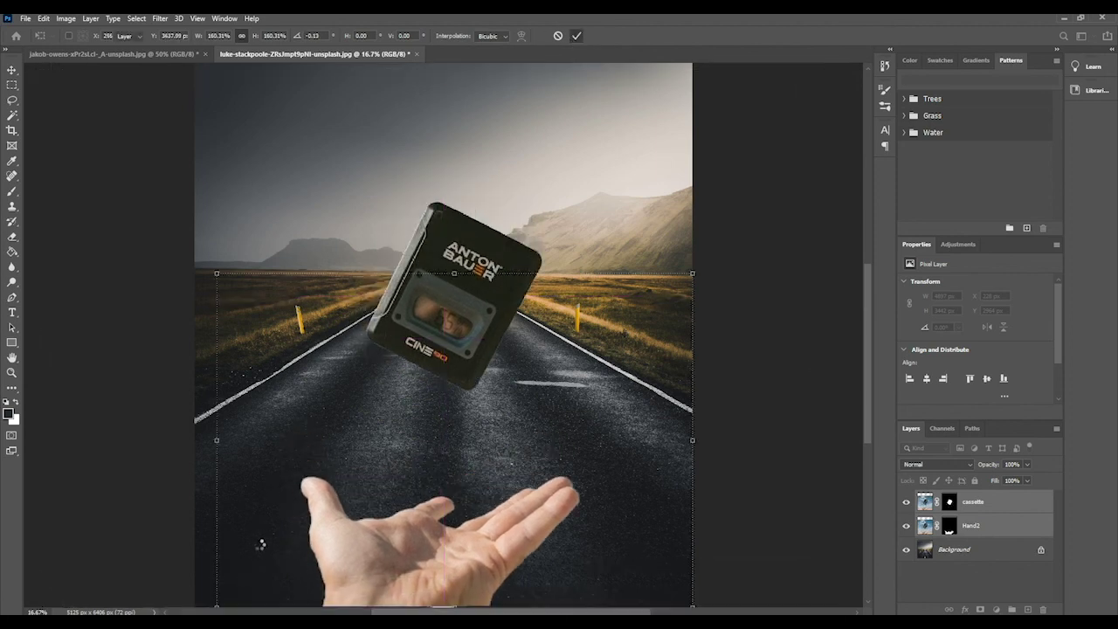
key("ctrl+t")
key("Return")
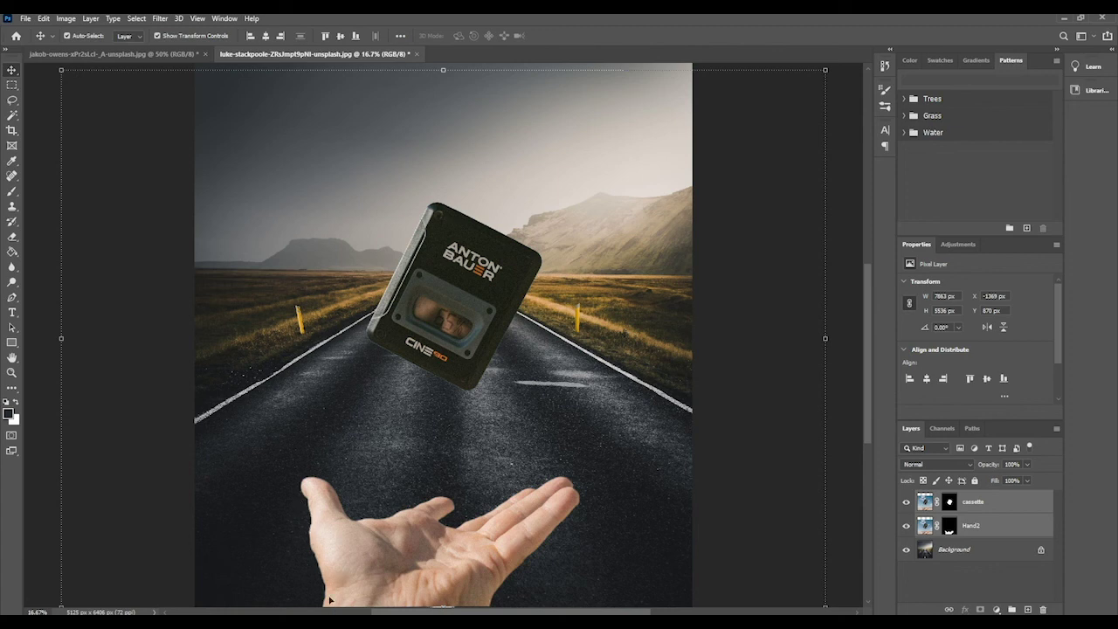
- Return to the battery image and review the Lasso and Marquee tool variants, checking the road composite in between
left_click(162, 53)
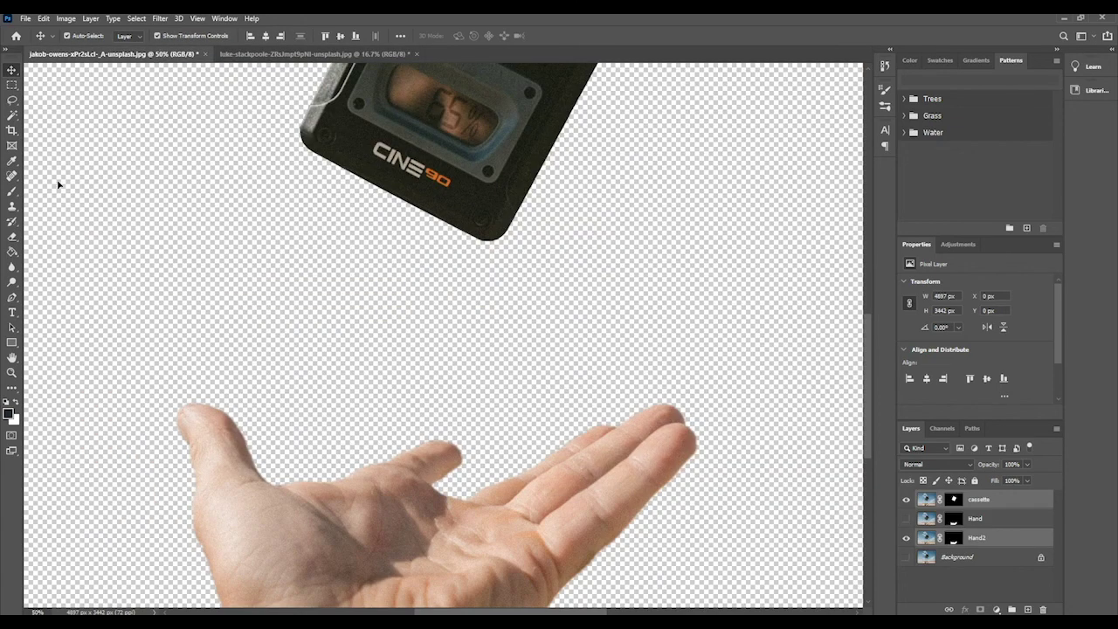
left_click(12, 100)
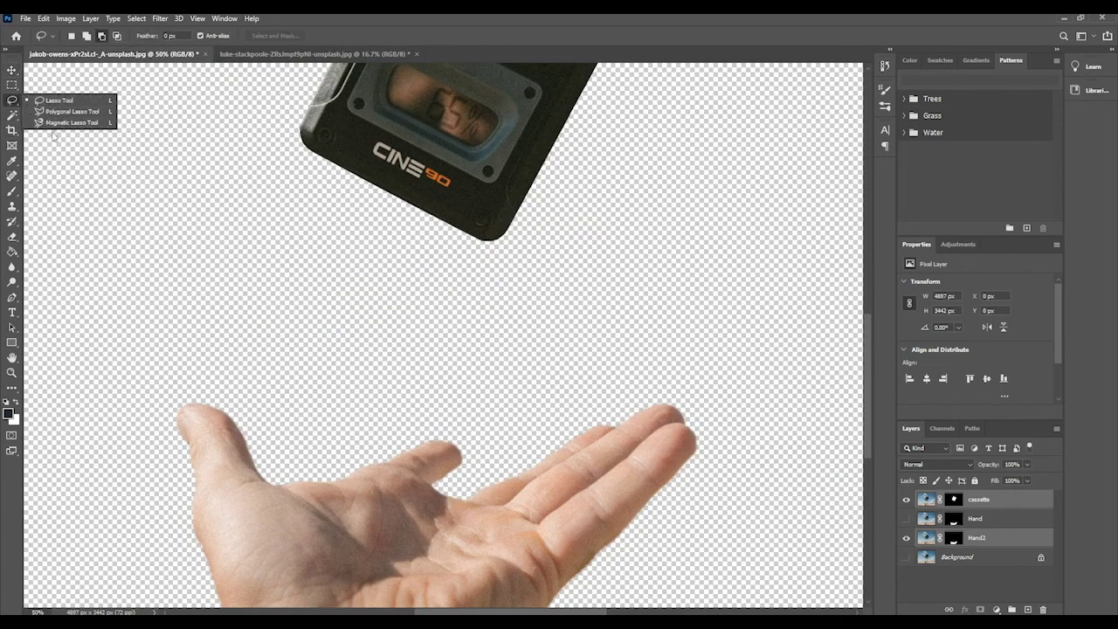
left_click(260, 54)
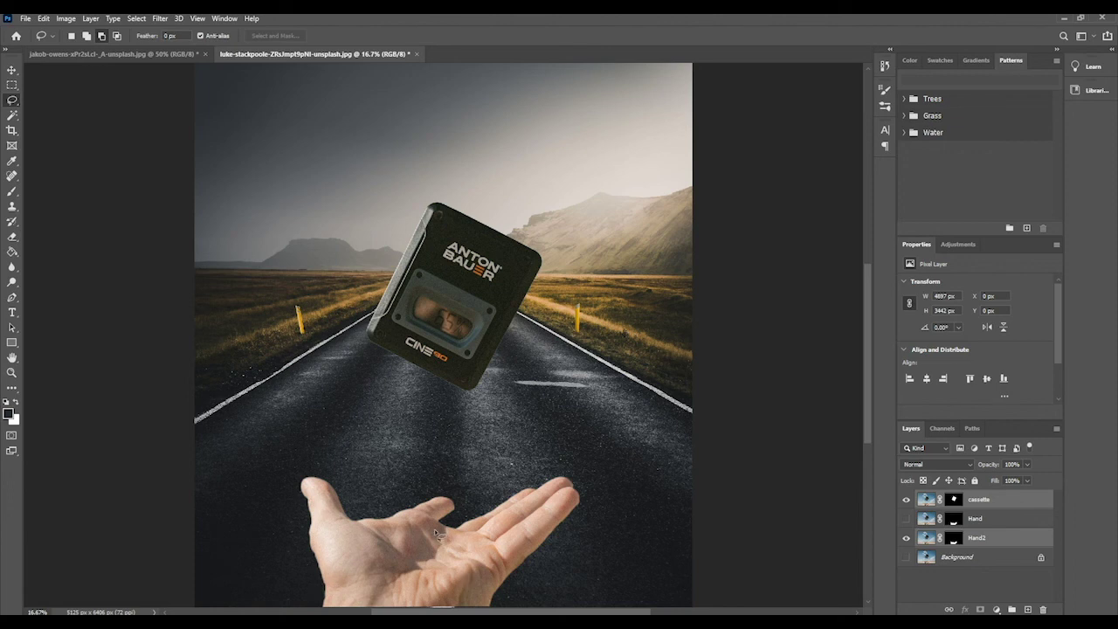
left_click(92, 52)
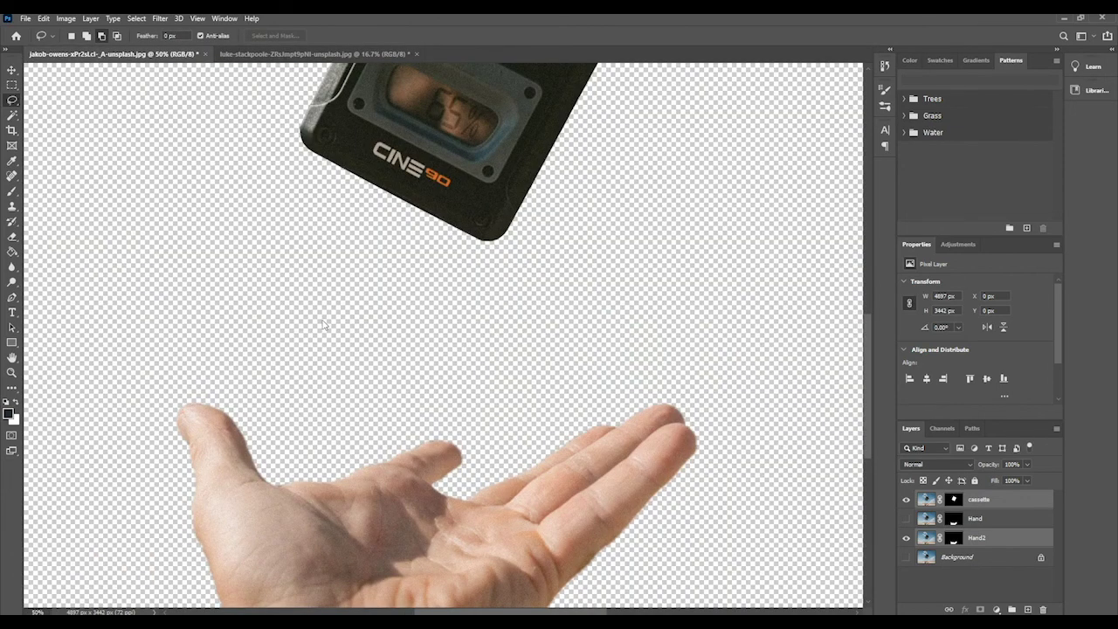
left_click(13, 101)
left_click(13, 84)
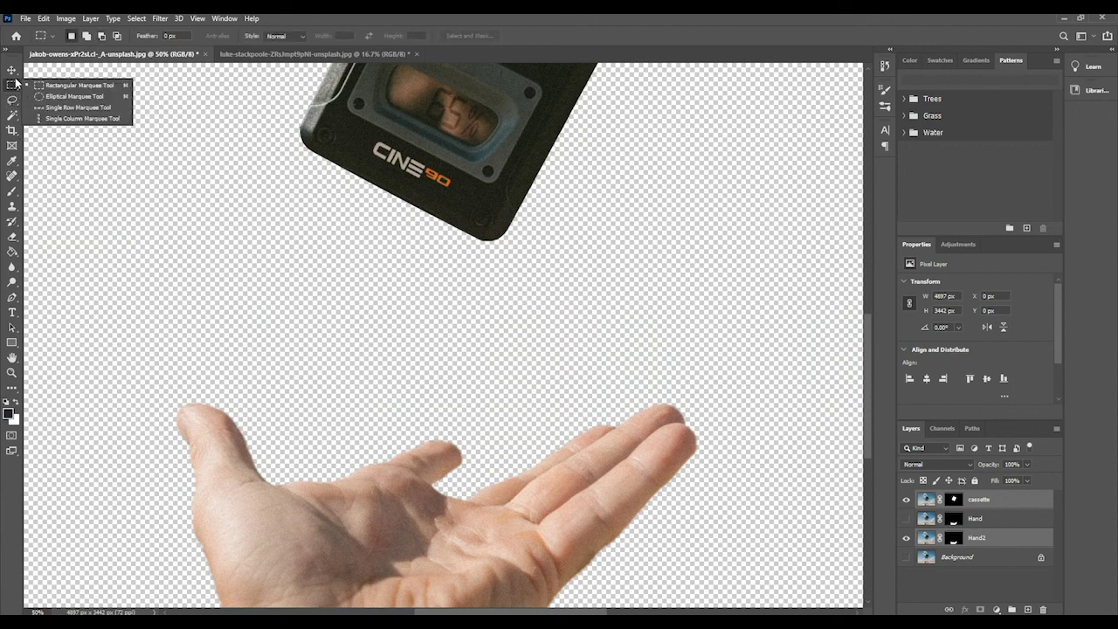
left_click(12, 99)
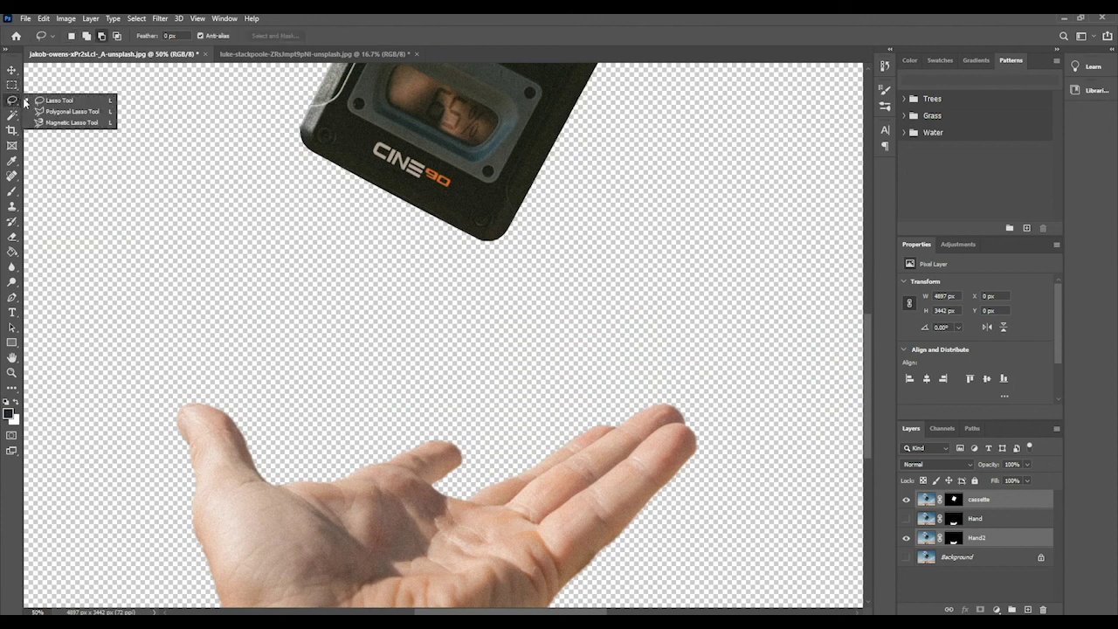
scroll(315, 339, "up", 1)
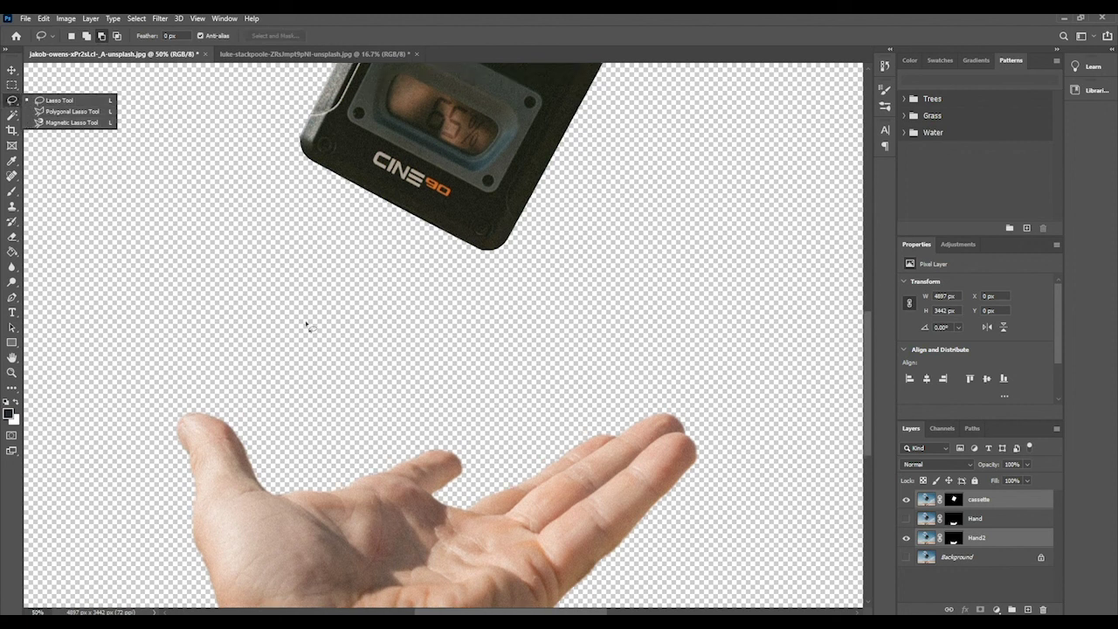
left_click(11, 100)
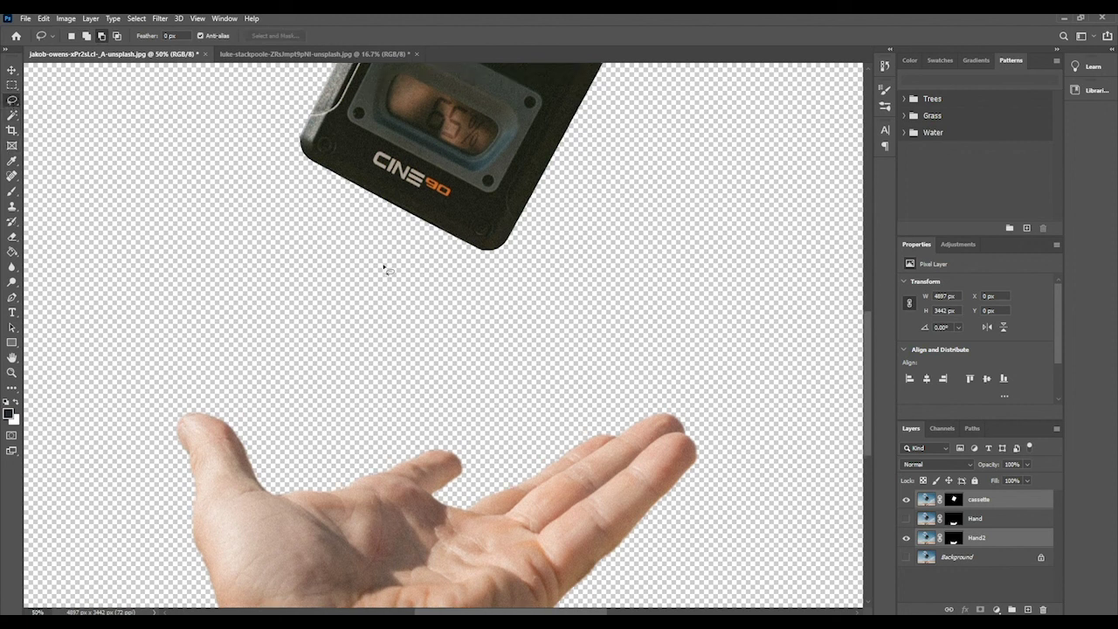
- Show the Background layer with both hand layers hidden, select only Hand2, and activate the Move tool
left_click(906, 518)
left_click(906, 558)
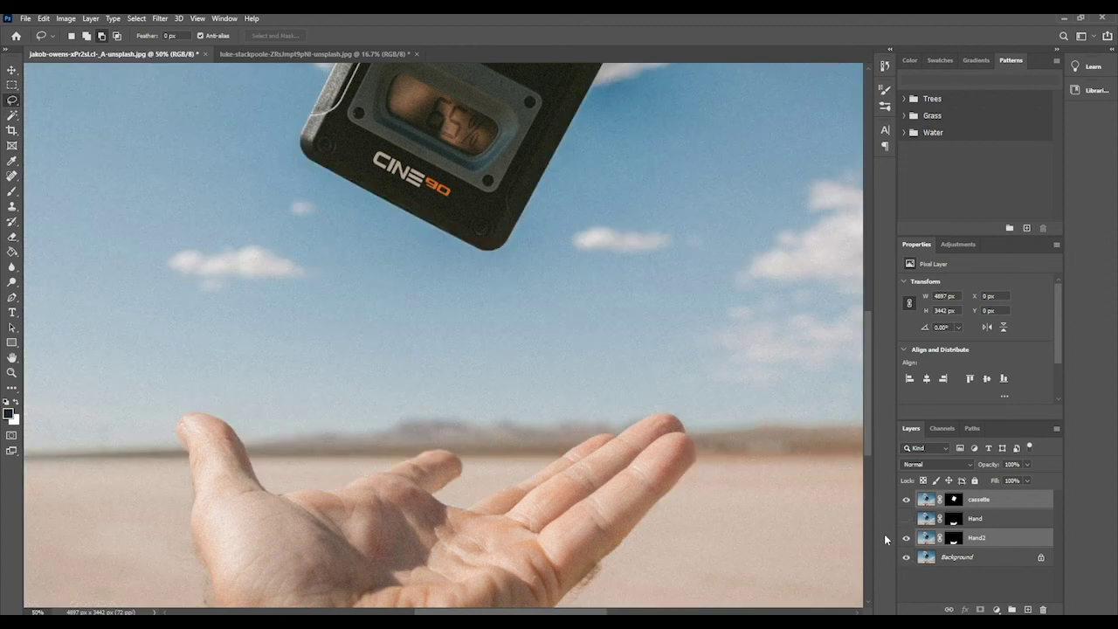
left_click(906, 538)
scroll(749, 488, "up", 3)
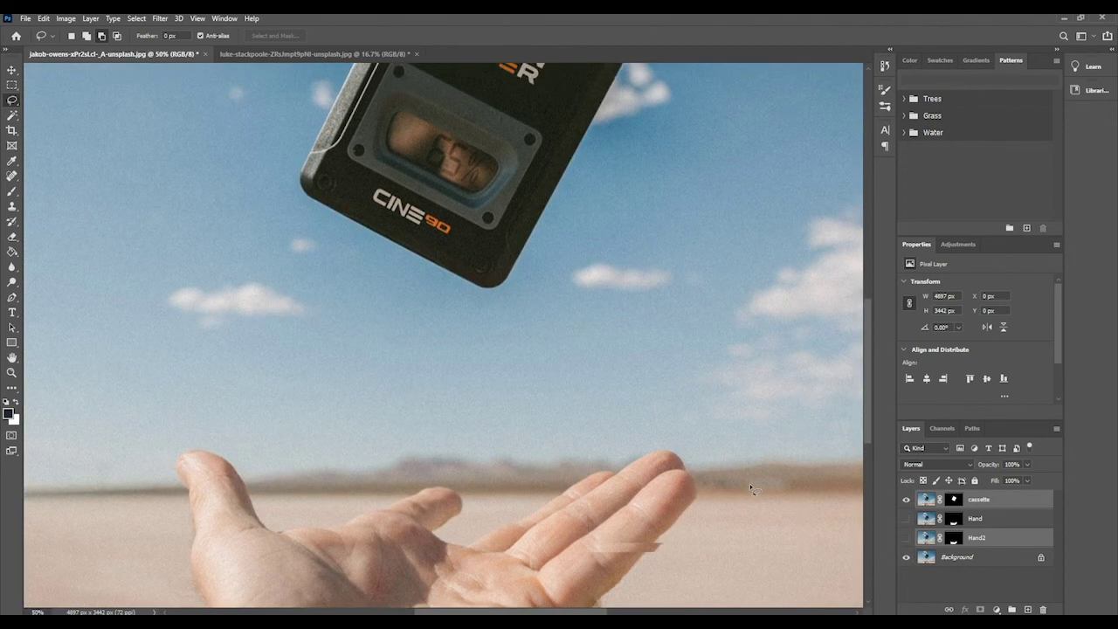
scroll(749, 483, "up", 10)
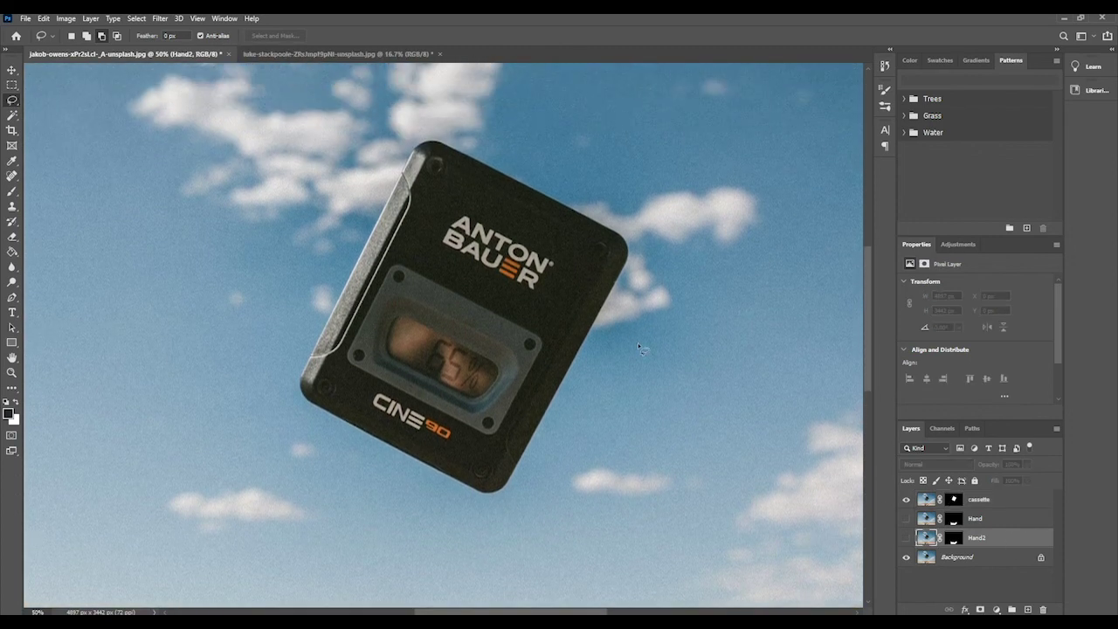
left_click(11, 70)
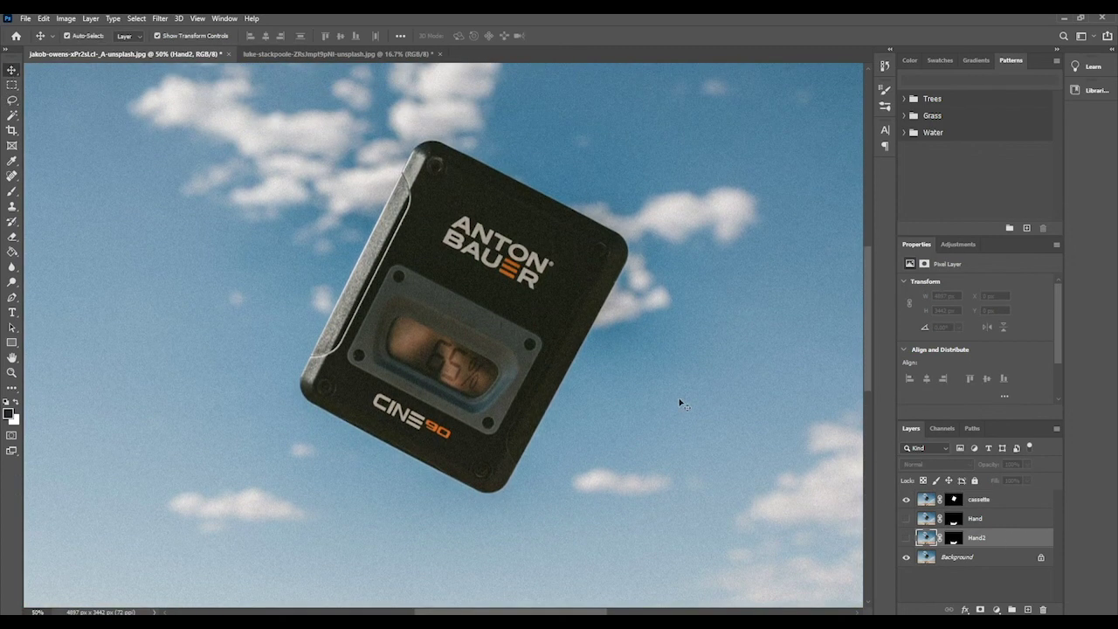
- Try a Hue/Saturation adjustment on the cassette layer, testing hue values of about -36 and +21 with saturation +3, without applying it
double_click(976, 500)
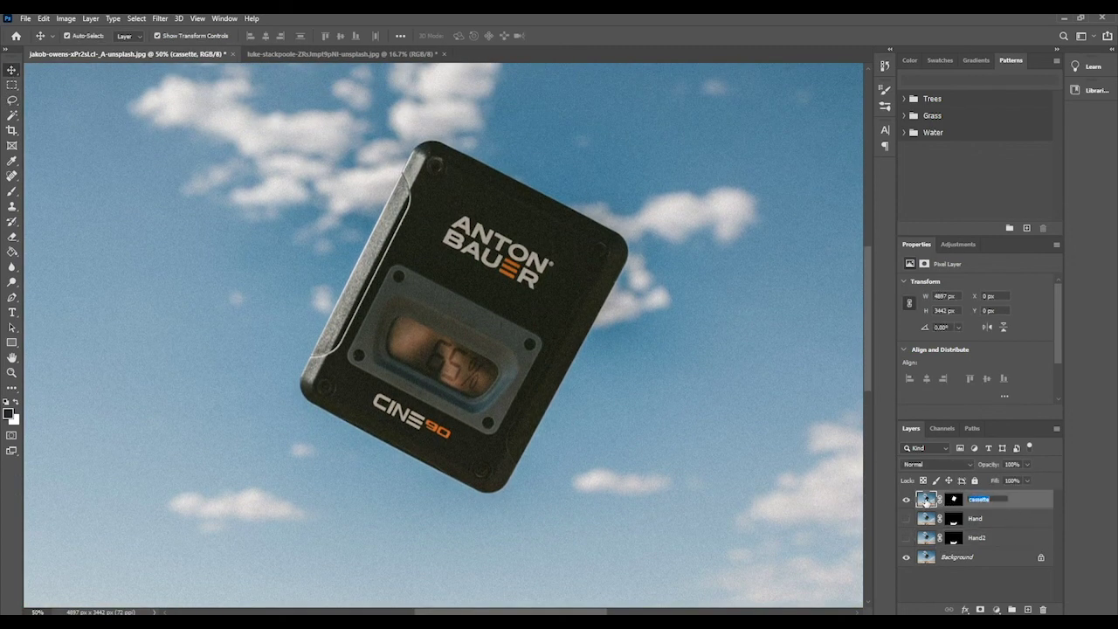
key("Return")
left_click(66, 18)
mouse_move(84, 48)
left_click(253, 110)
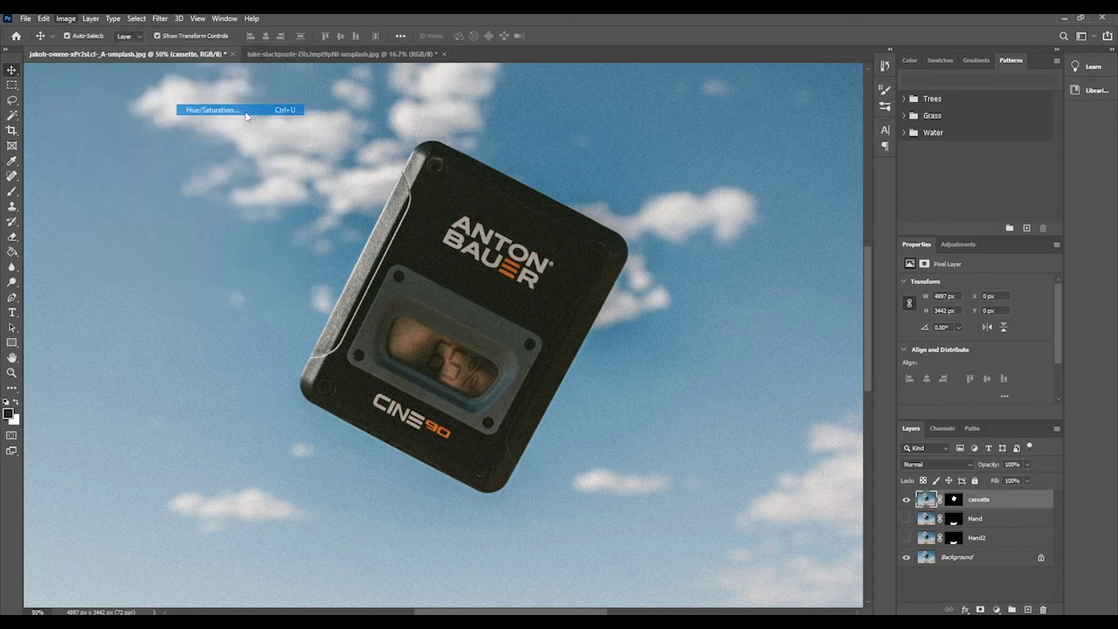
left_click_drag(672, 178, 651, 208)
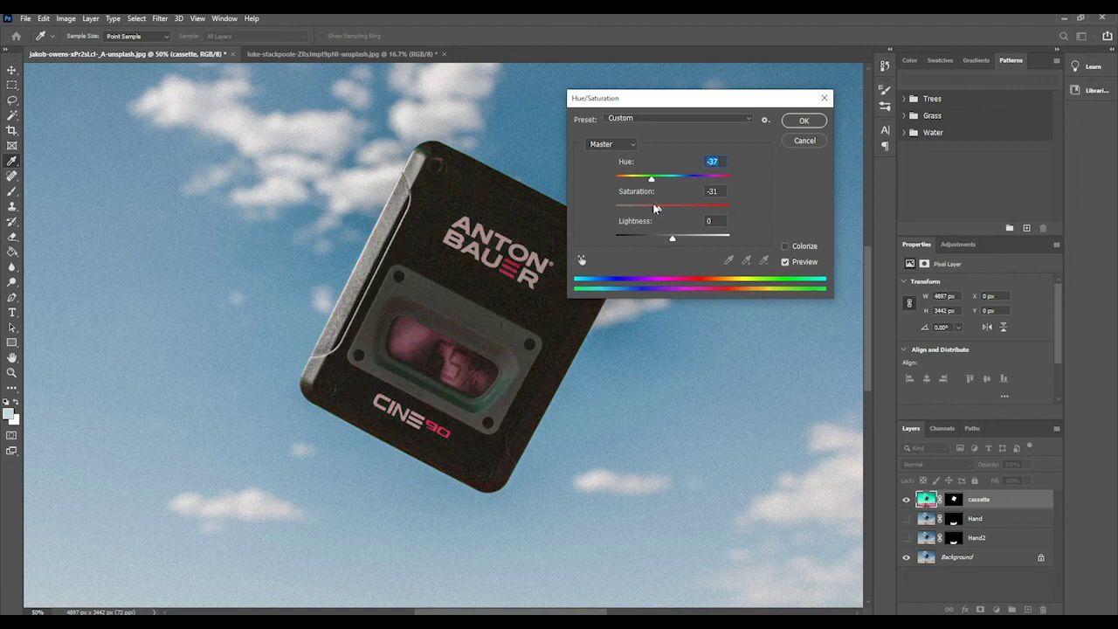
left_click(673, 208)
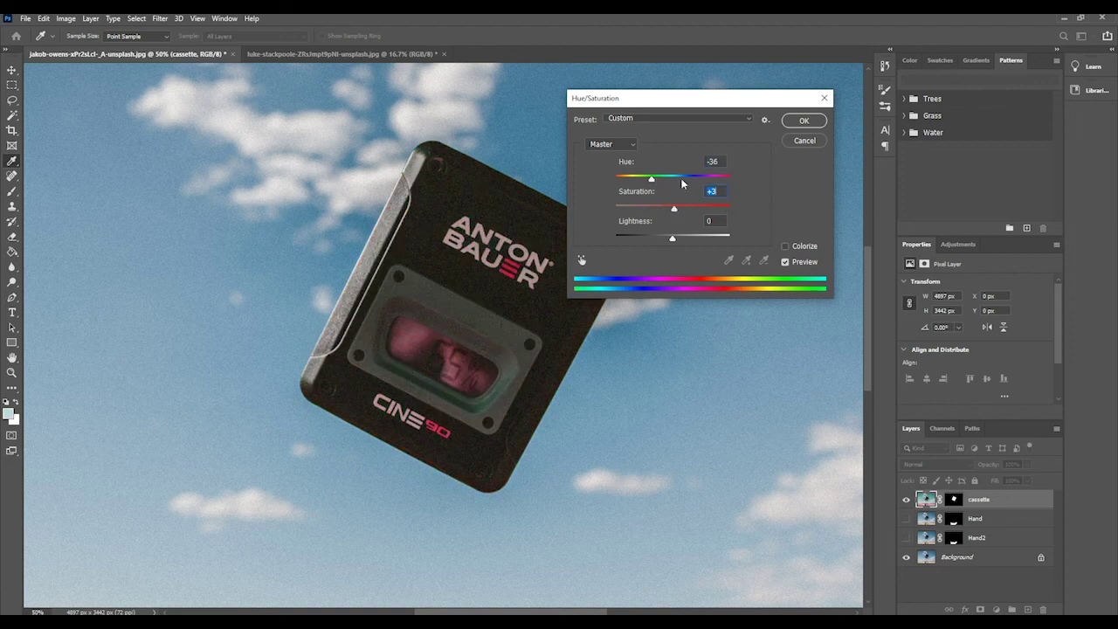
left_click(684, 179)
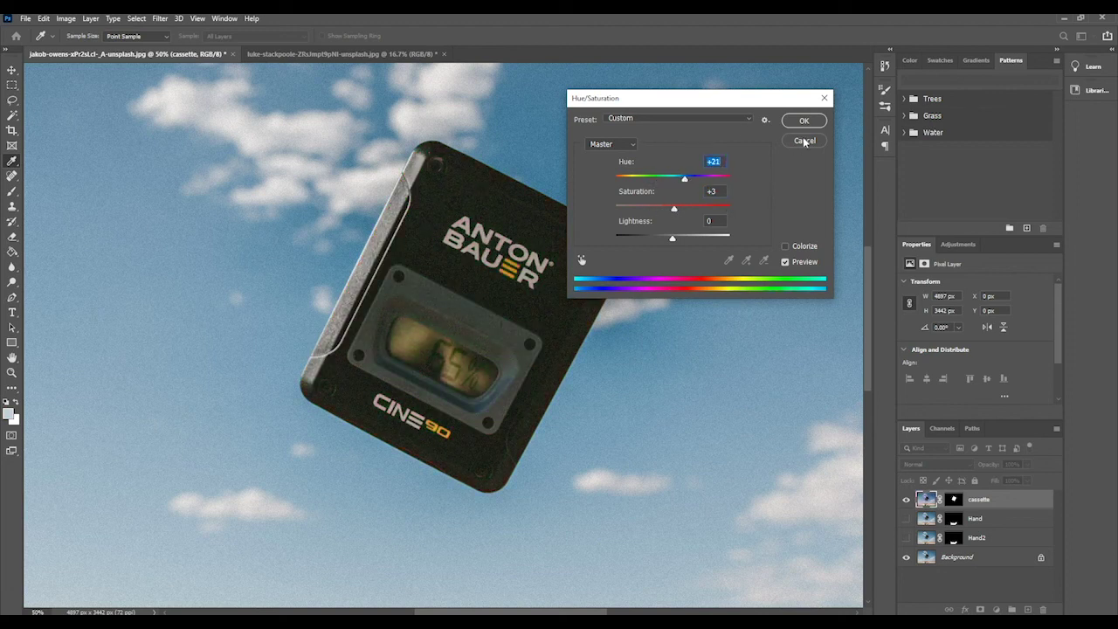
left_click(805, 143)
- Hide the cassette layer so that only the Background layer is shown
key("v")
key("ctrl+minus")
key("ctrl+minus")
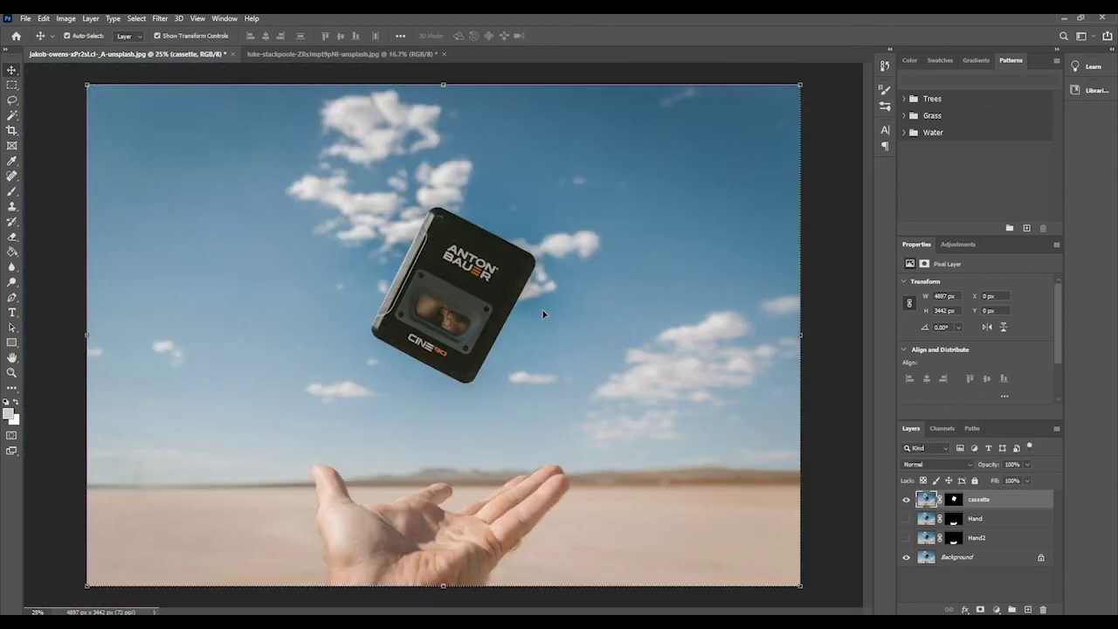
left_click(905, 501)
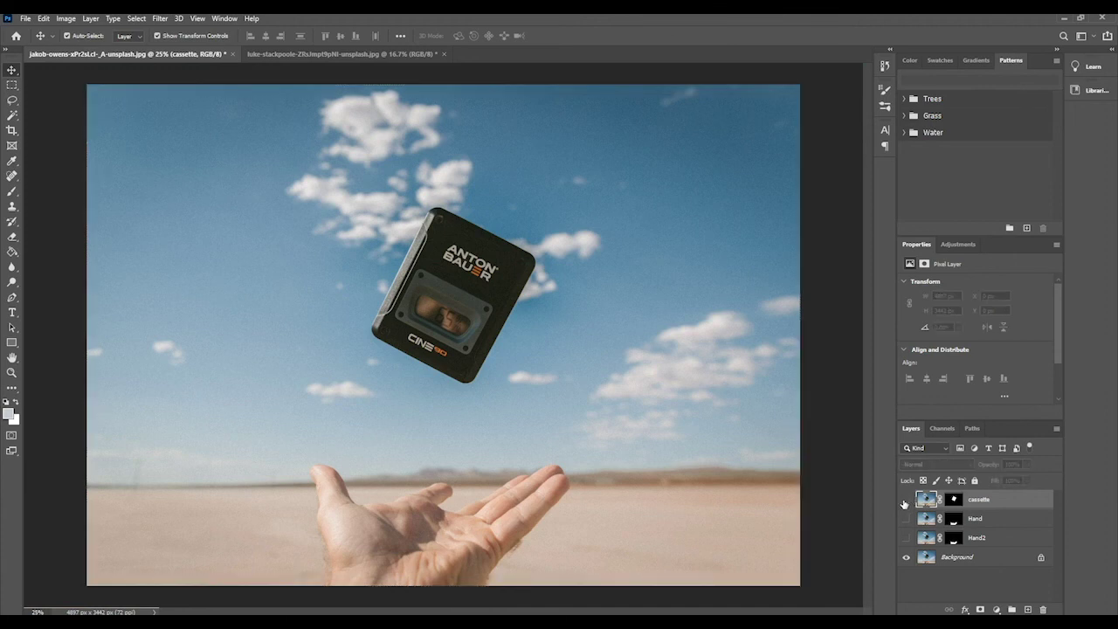
- Activate the standard Lasso tool and set its selection mode to Add to selection
left_click(13, 103)
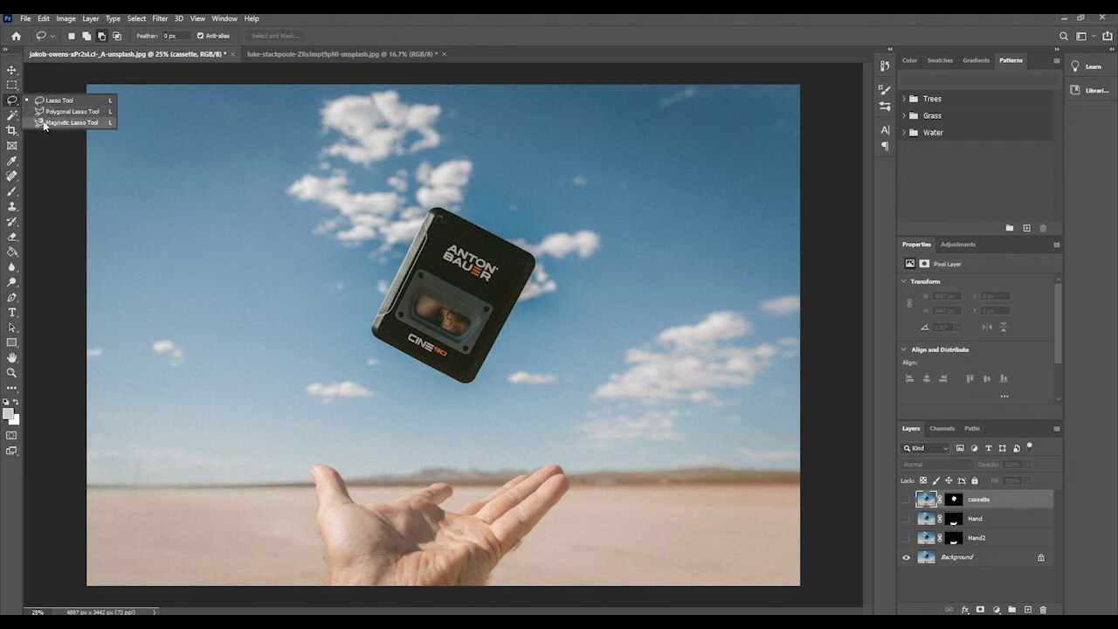
left_click(100, 36)
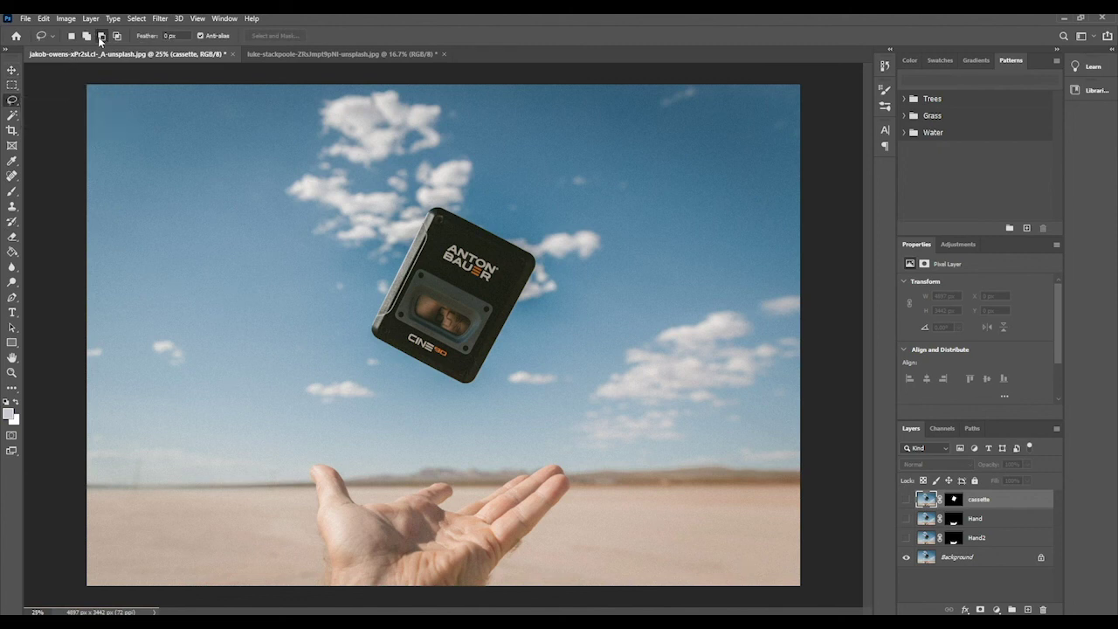
left_click(86, 36)
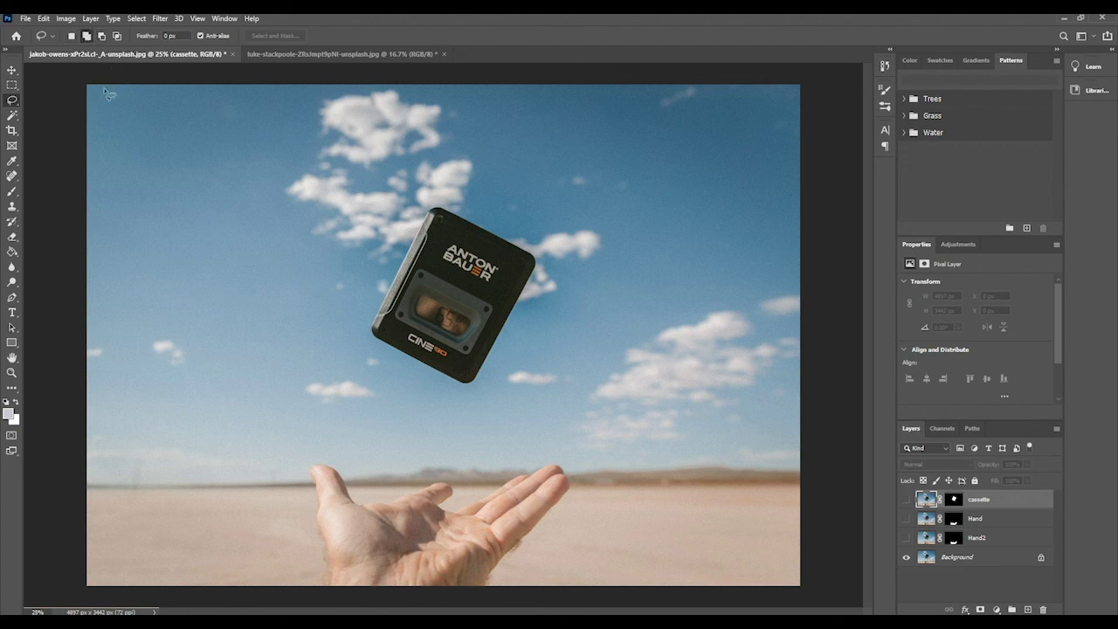